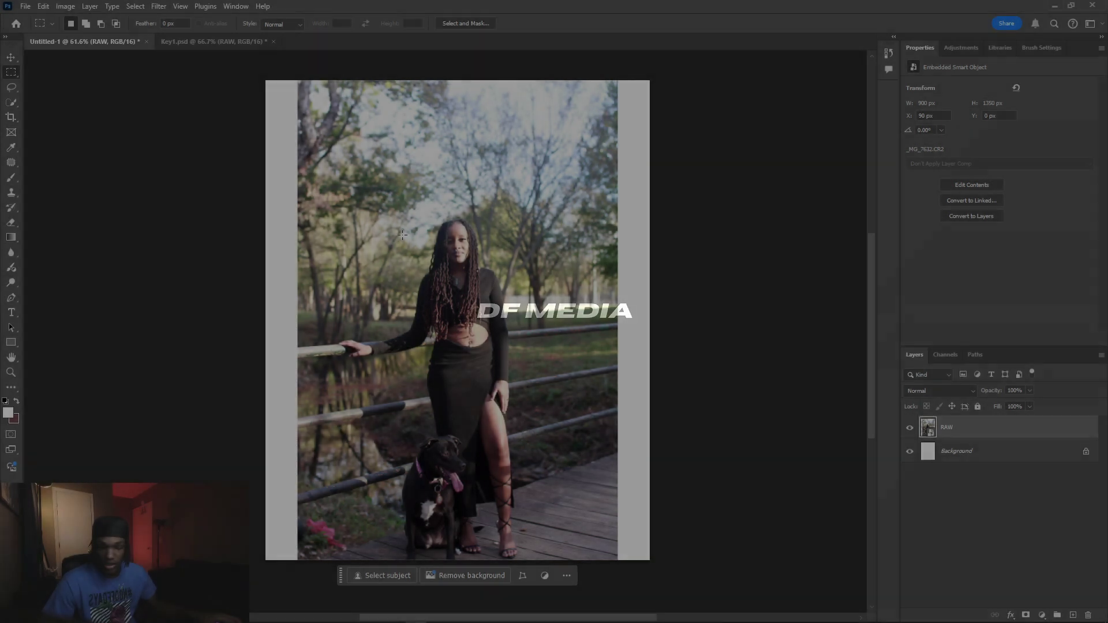
Duplicate the RAW photo layer and lower its Exposure to -0.55 with the Camera Raw filter
{"action": "key", "text": "ctrl+j"}
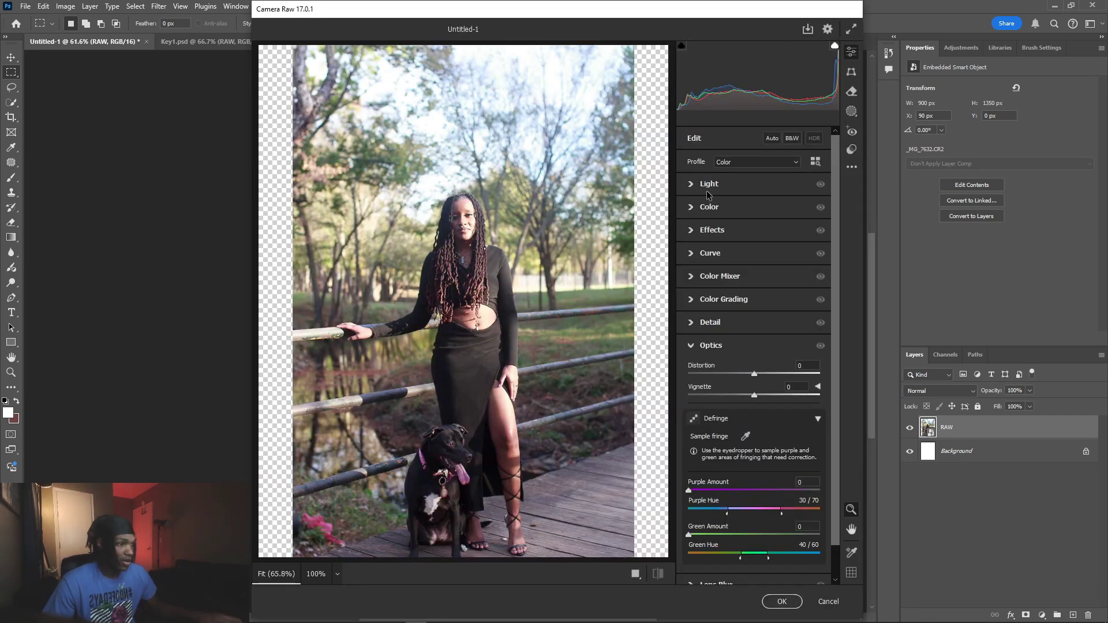
{"action": "scroll", "coordinate": [498, 225], "scroll_direction": "up", "scroll_amount": 15}
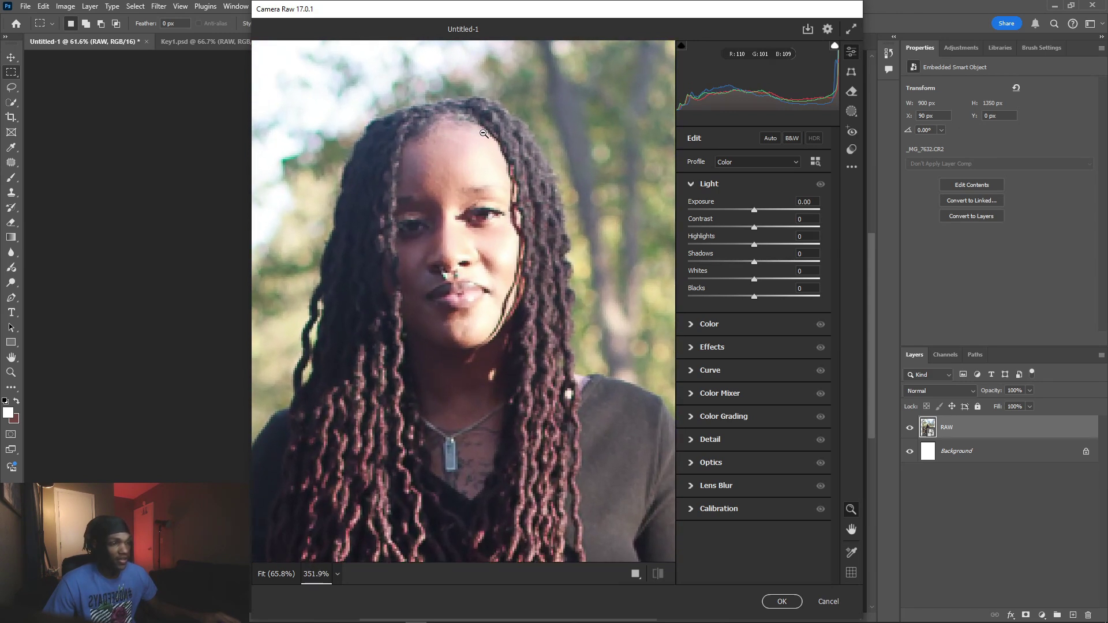
{"action": "left_click", "coordinate": [610, 314]}
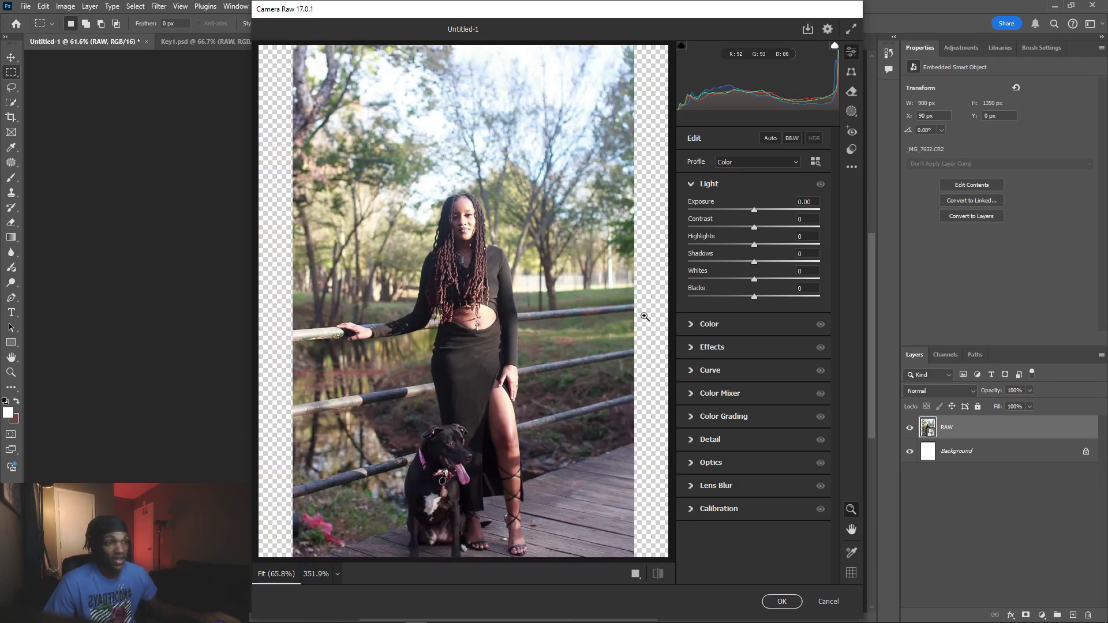
{"action": "scroll", "coordinate": [465, 212], "scroll_direction": "up", "scroll_amount": 8}
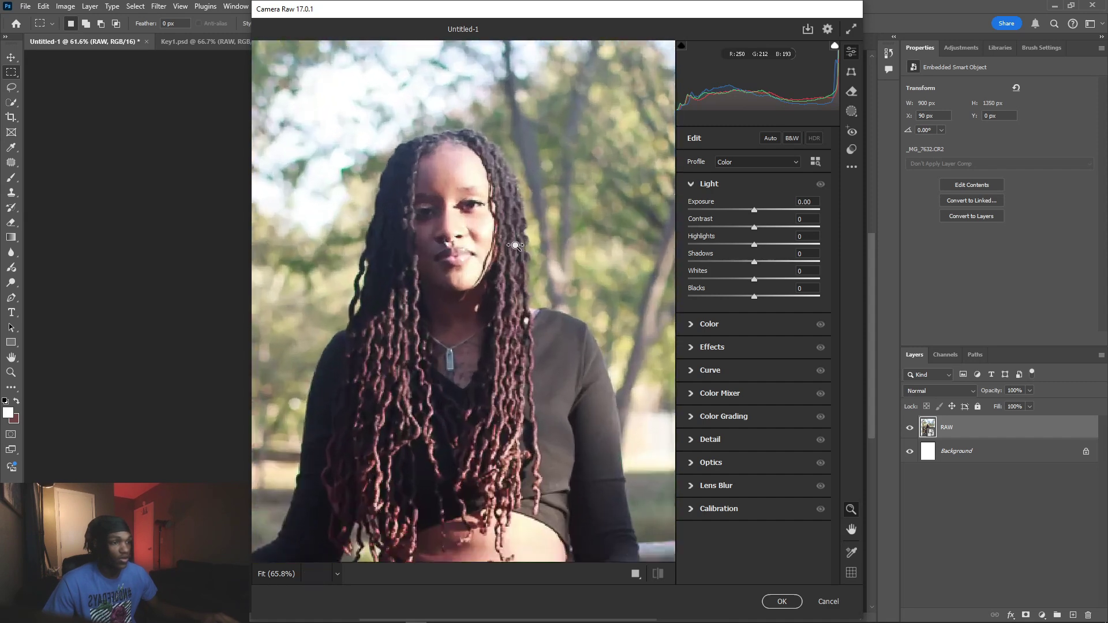
{"action": "left_click_drag", "start_coordinate": [758, 212], "coordinate": [744, 214]}
{"action": "left_click", "coordinate": [508, 209]}
{"action": "left_click_drag", "start_coordinate": [473, 202], "coordinate": [532, 258]}
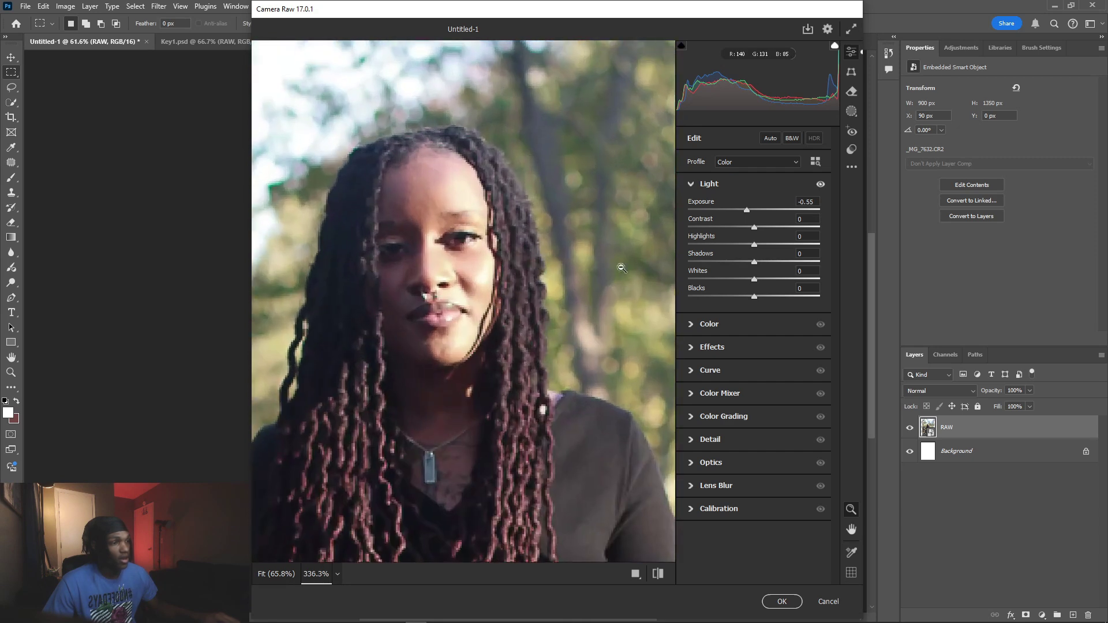
Set Shadows to +30 and Whites to -30, and preview the photo with and without the Light adjustments
{"action": "left_click_drag", "start_coordinate": [754, 262], "coordinate": [768, 263]}
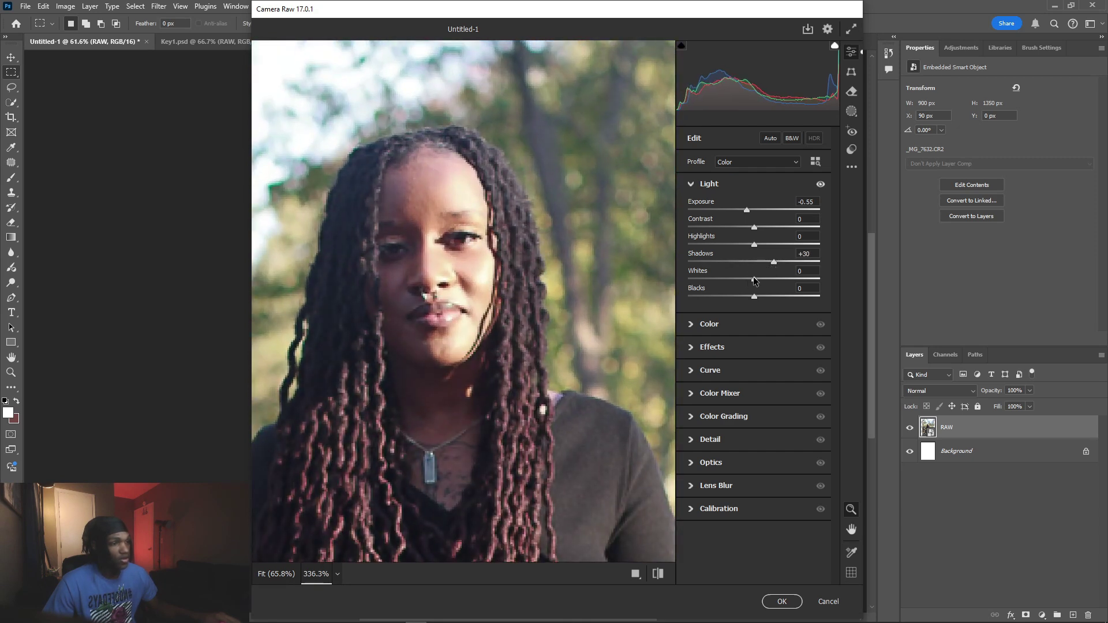
{"action": "left_click_drag", "start_coordinate": [754, 279], "coordinate": [734, 280]}
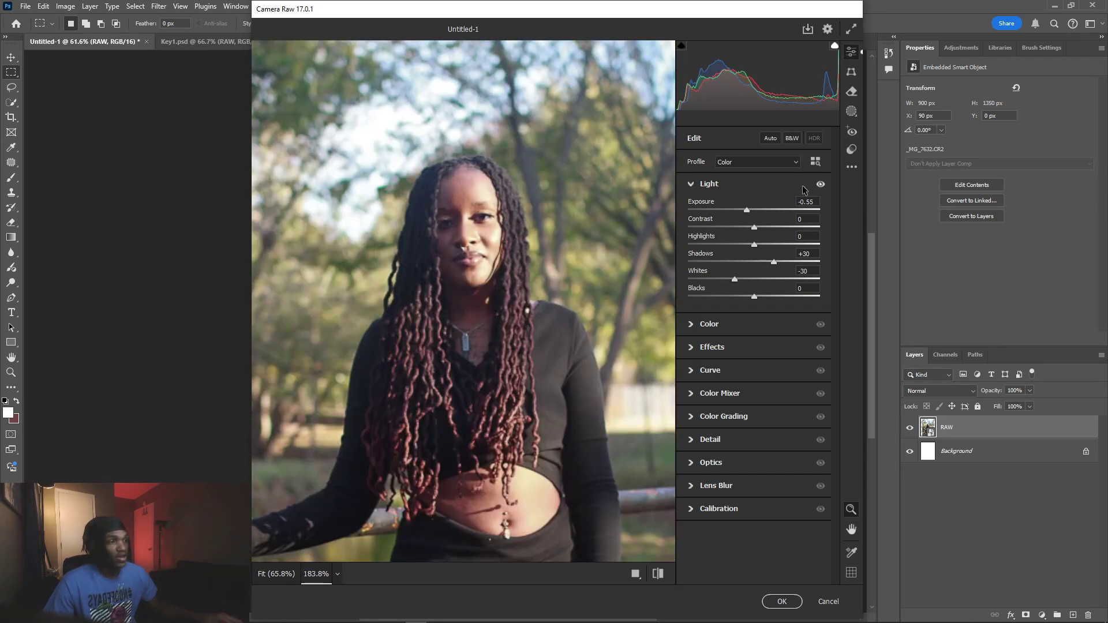
{"action": "left_click", "coordinate": [820, 185]}
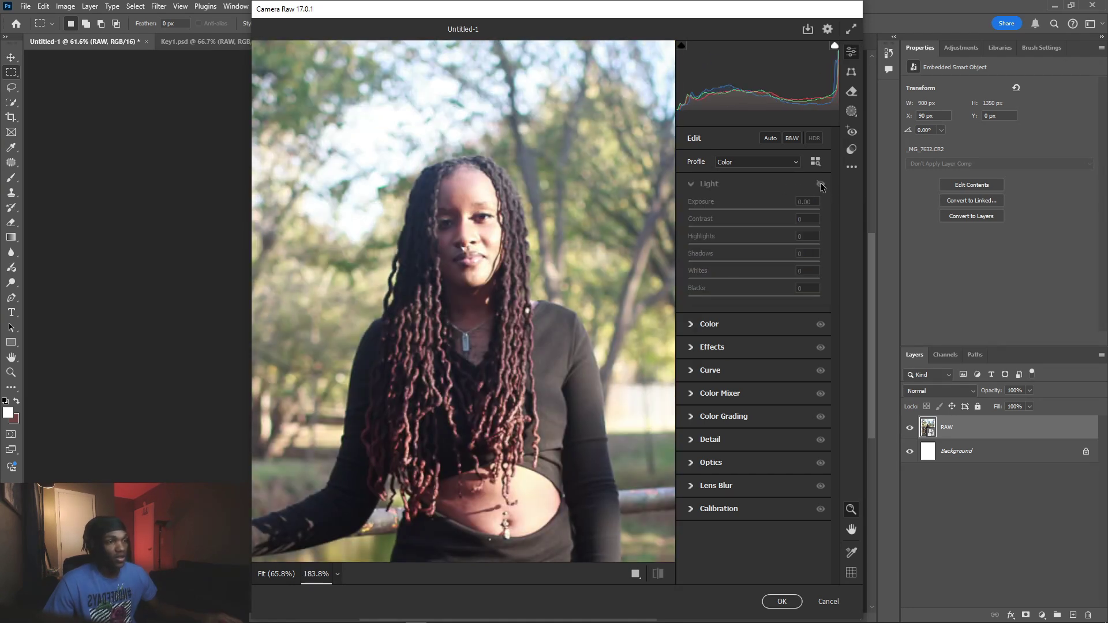
{"action": "left_click", "coordinate": [820, 184]}
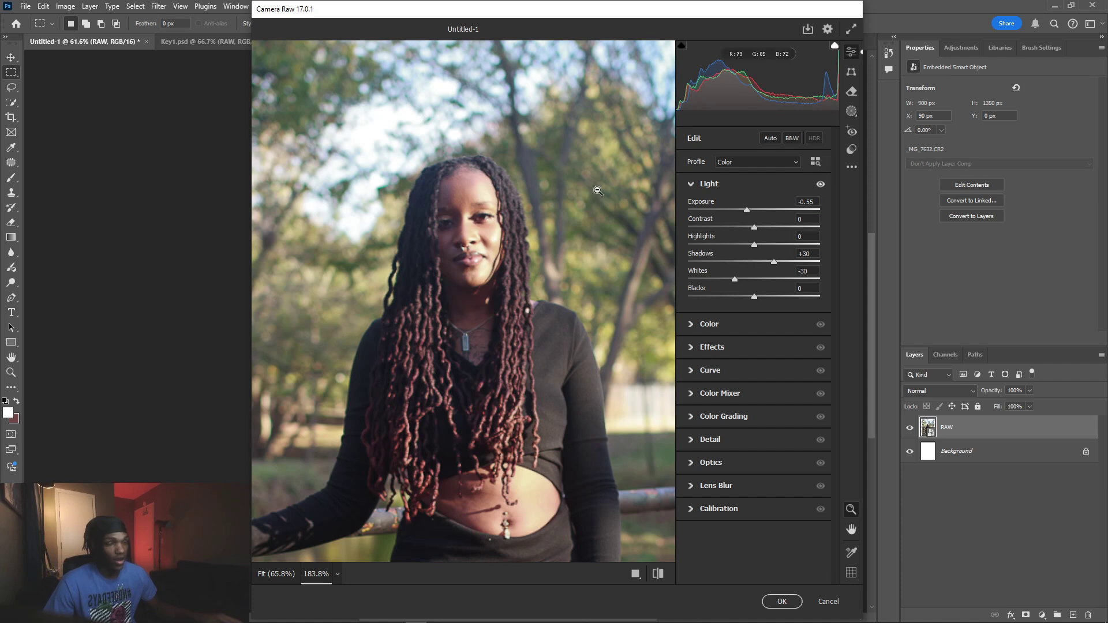
Set Texture to +11 and Clarity to +9 in the Effects adjustments, checking the woman's face up close
{"action": "left_click_drag", "start_coordinate": [442, 227], "coordinate": [503, 236]}
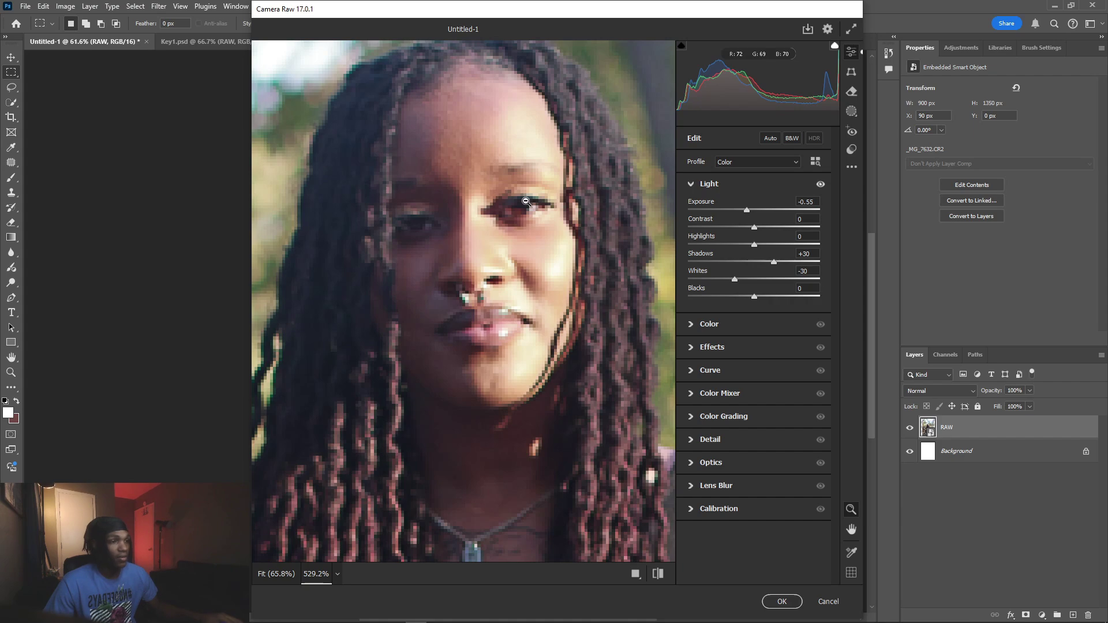
{"action": "left_click", "coordinate": [499, 226]}
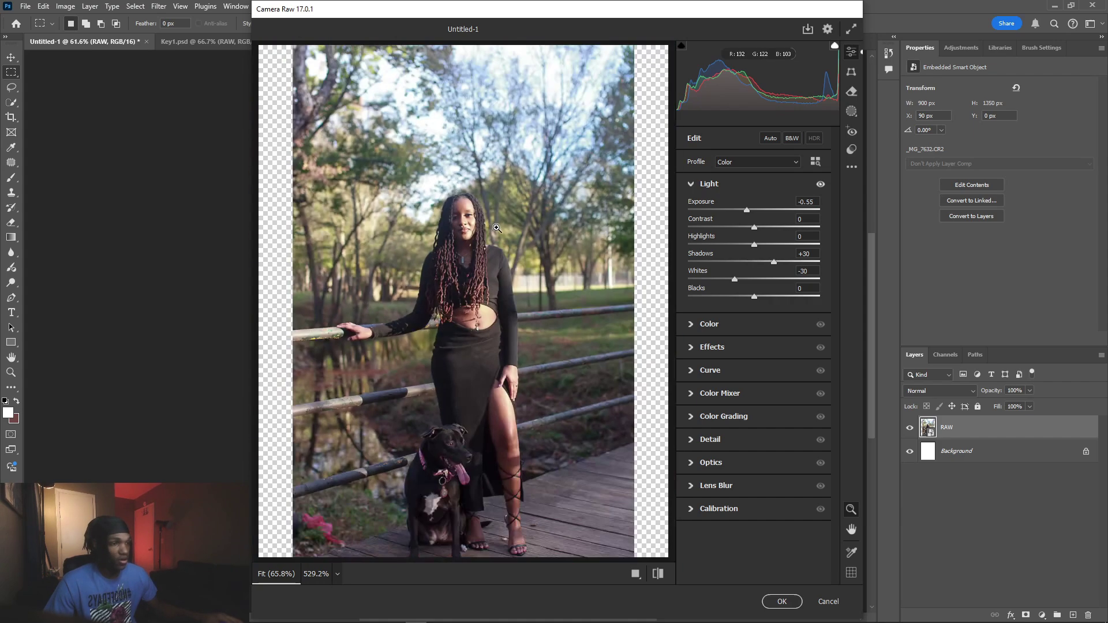
{"action": "left_click_drag", "start_coordinate": [457, 219], "coordinate": [546, 269]}
{"action": "left_click", "coordinate": [544, 269]}
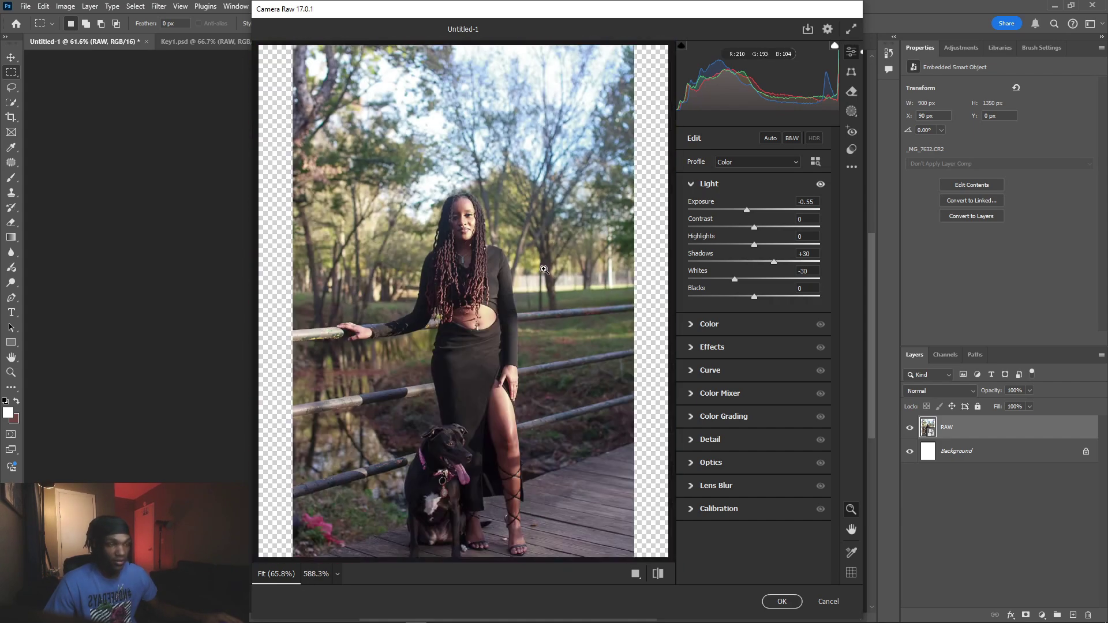
{"action": "left_click_drag", "start_coordinate": [486, 231], "coordinate": [707, 364]}
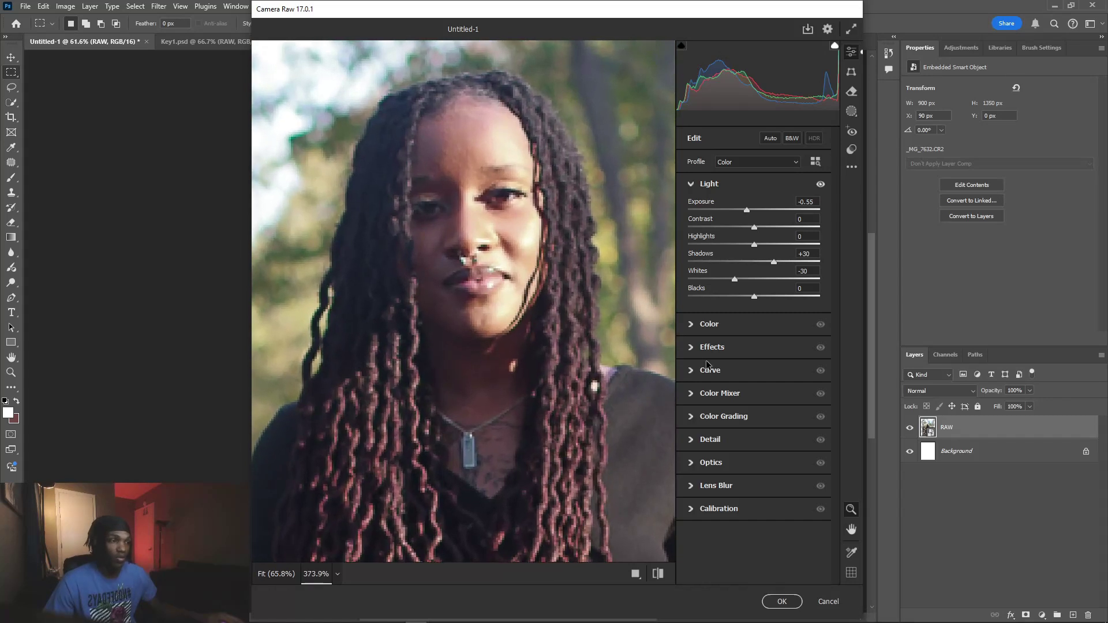
{"action": "left_click", "coordinate": [712, 351]}
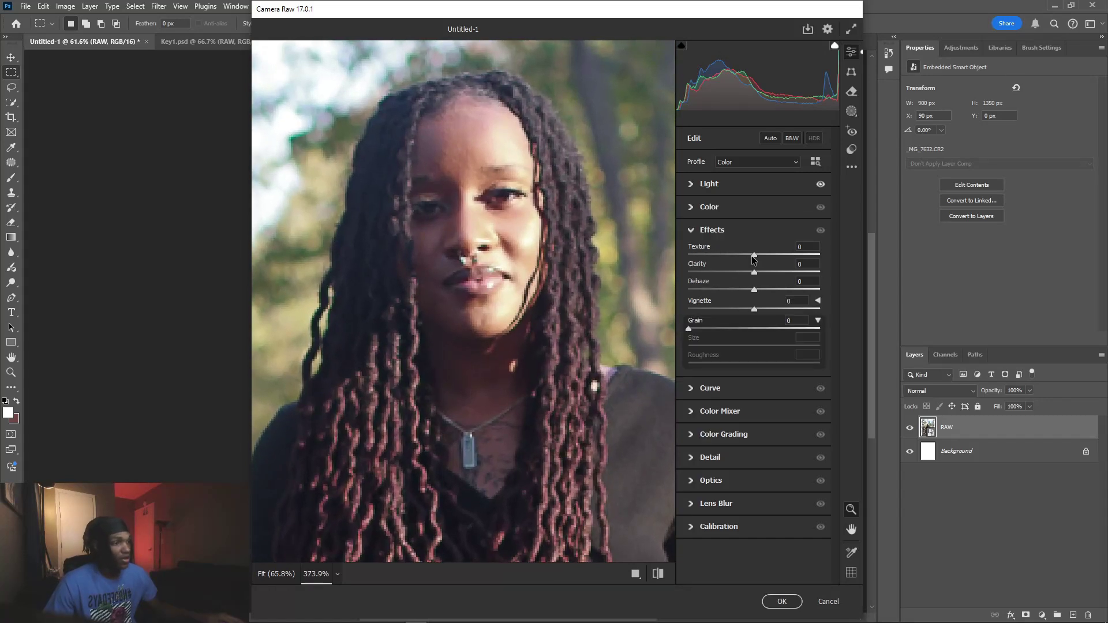
{"action": "left_click_drag", "start_coordinate": [754, 259], "coordinate": [760, 261]}
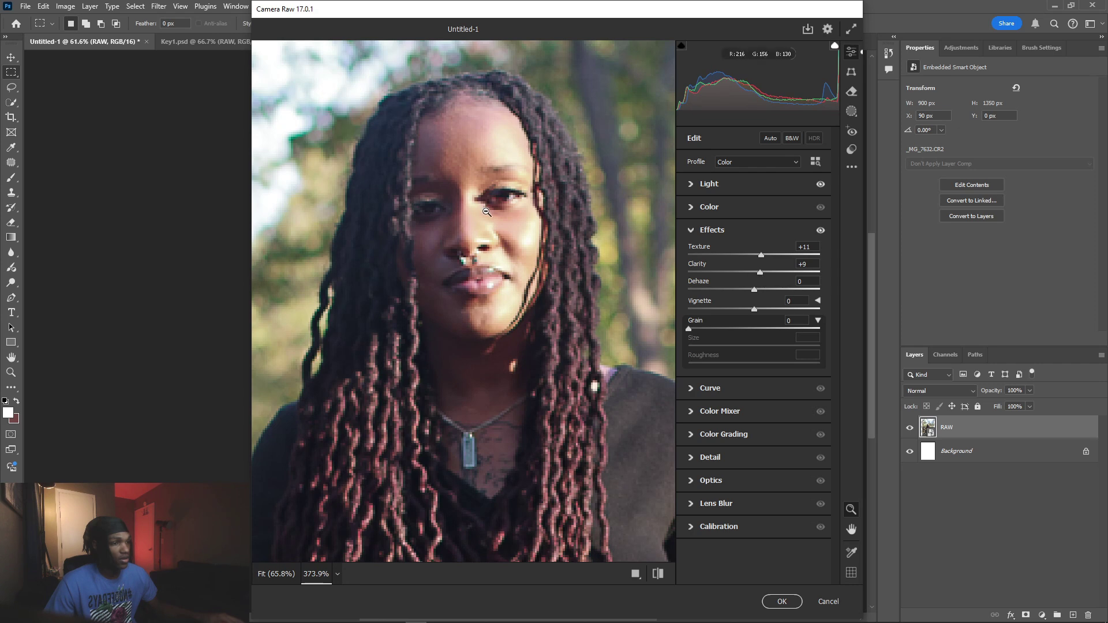
{"action": "scroll", "coordinate": [484, 211], "scroll_direction": "down", "scroll_amount": 8}
{"action": "scroll", "coordinate": [465, 216], "scroll_direction": "up", "scroll_amount": 10}
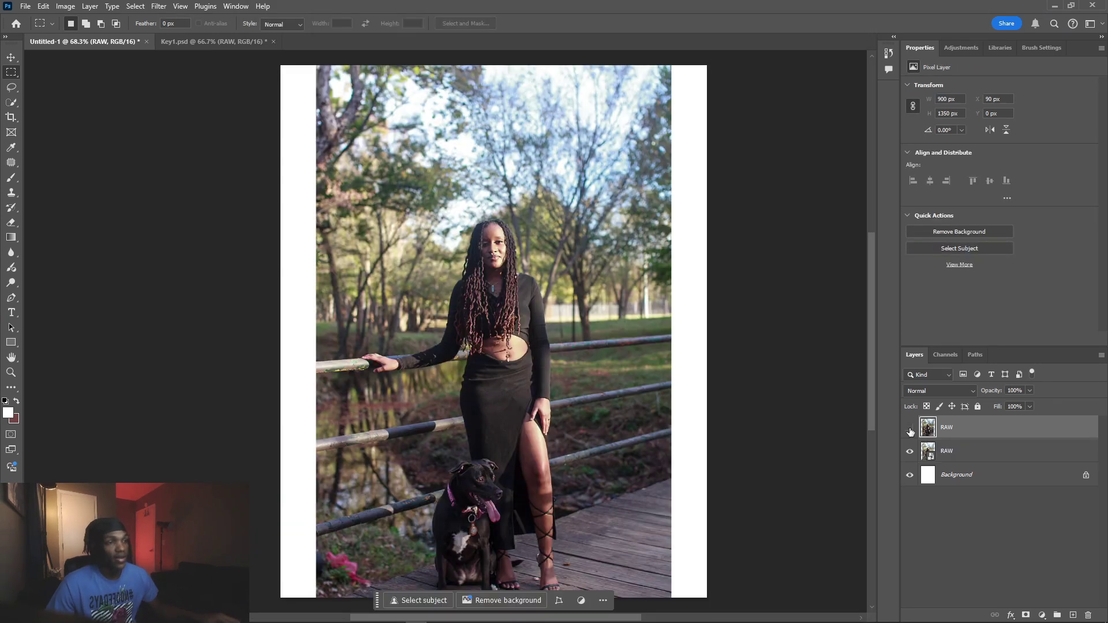
Toggle the visibility of the upper RAW layer to compare the edited photo with the original
{"action": "left_click", "coordinate": [910, 429]}
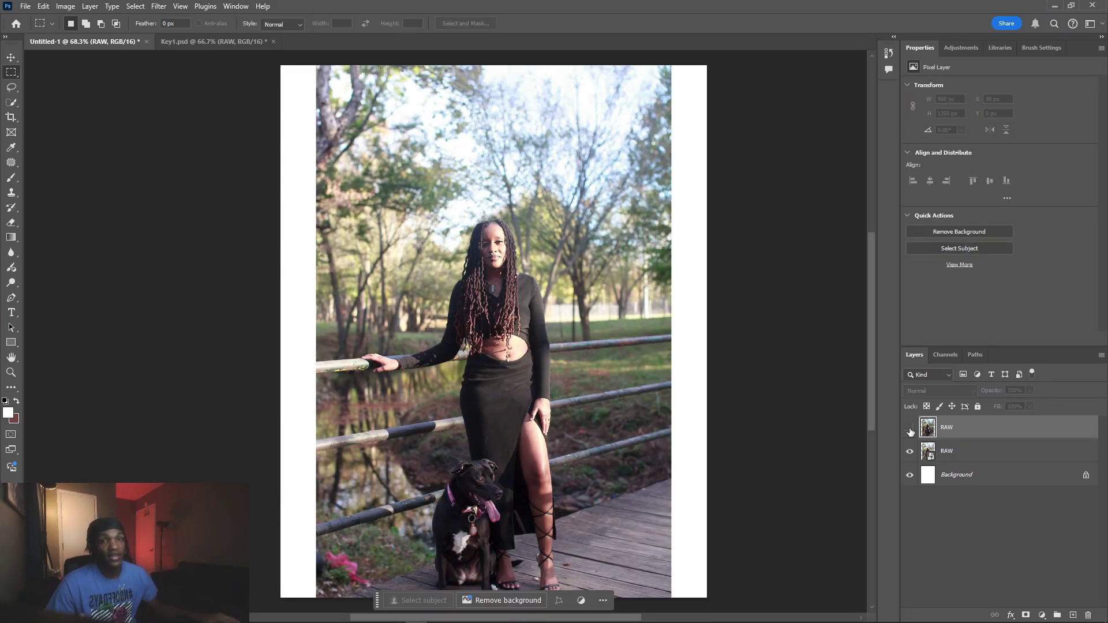
{"action": "left_click", "coordinate": [910, 429]}
{"action": "left_click", "coordinate": [910, 429]}
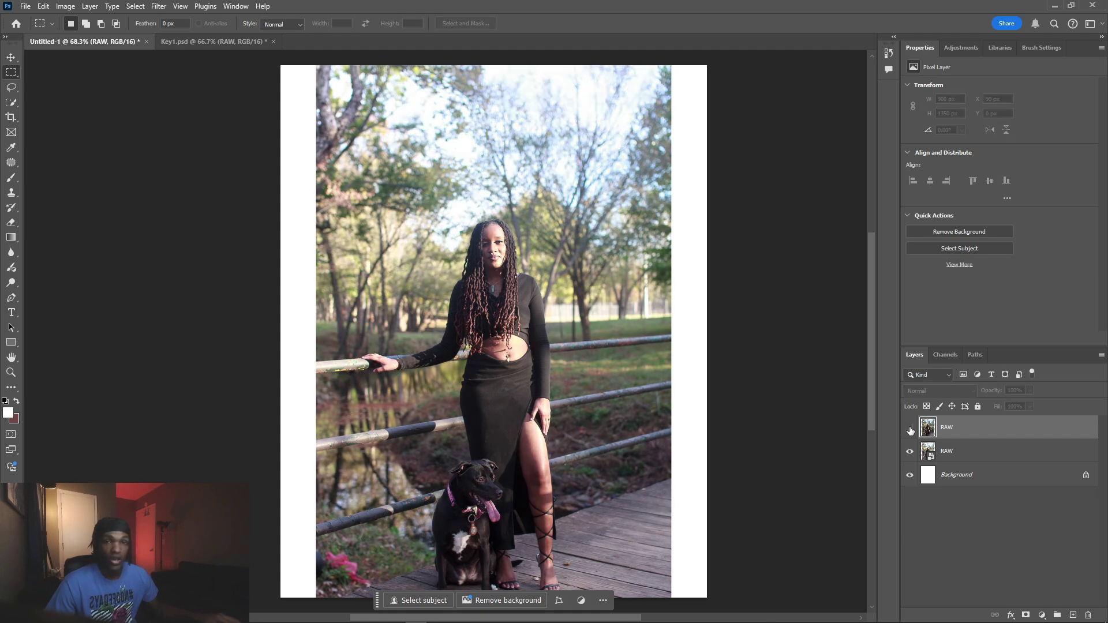
{"action": "left_click", "coordinate": [910, 430]}
Rename the upper RAW layer "Seubject"
{"action": "double_click", "coordinate": [946, 427]}
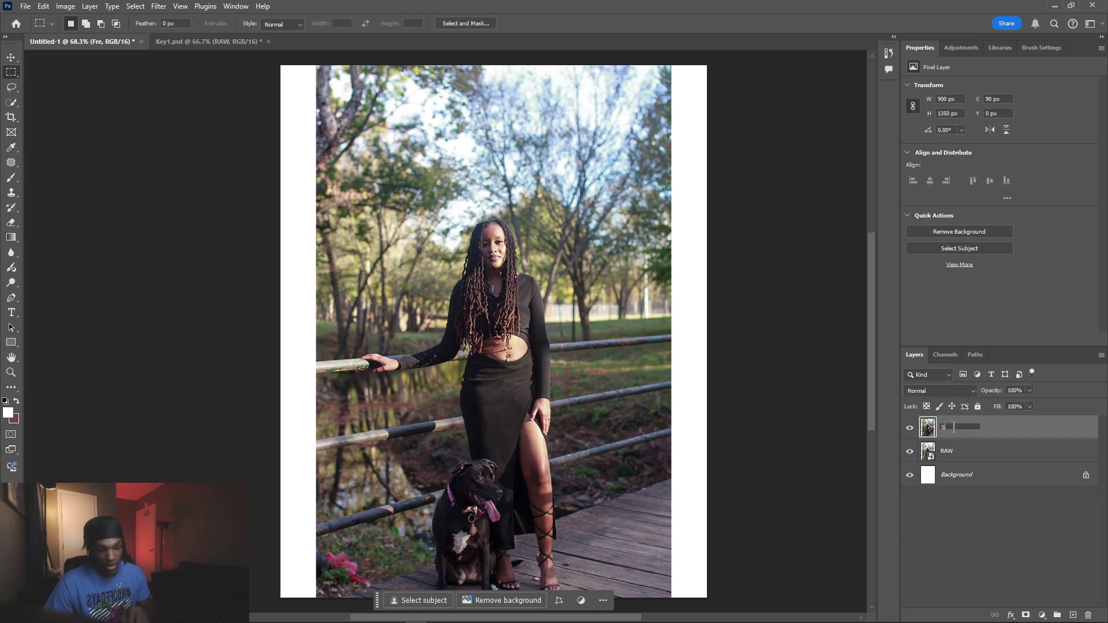
{"action": "type", "text": "Seubject"}
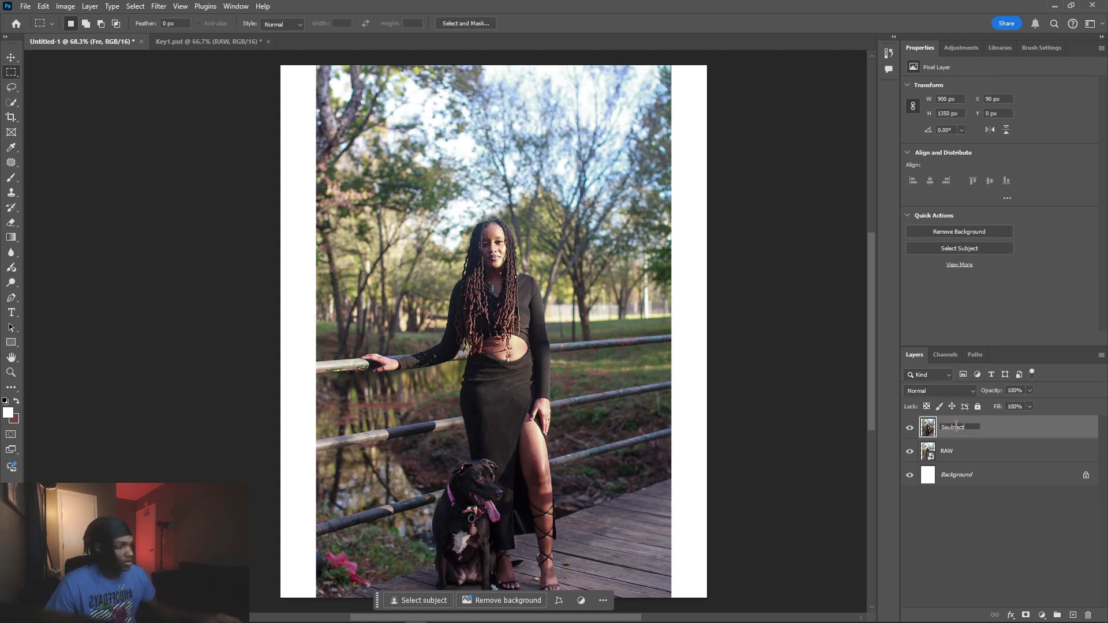
{"action": "key", "text": "Return"}
{"action": "scroll", "coordinate": [365, 126], "scroll_direction": "down", "scroll_amount": 2}
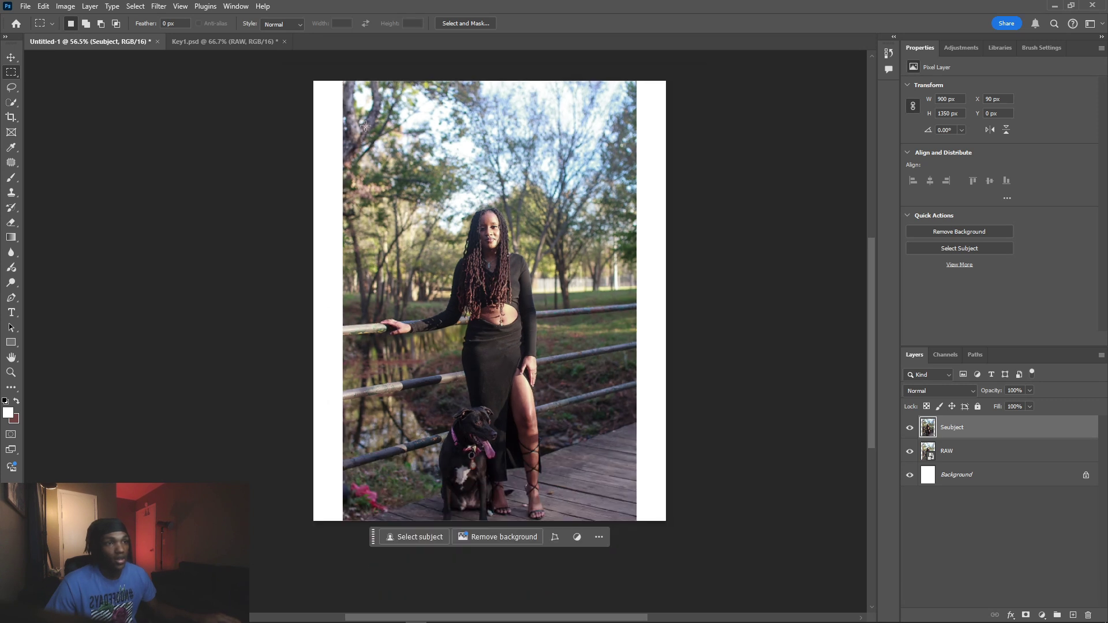
{"action": "right_click", "coordinate": [12, 73]}
{"action": "left_click", "coordinate": [57, 72]}
{"action": "left_click_drag", "start_coordinate": [302, 69], "coordinate": [344, 540]}
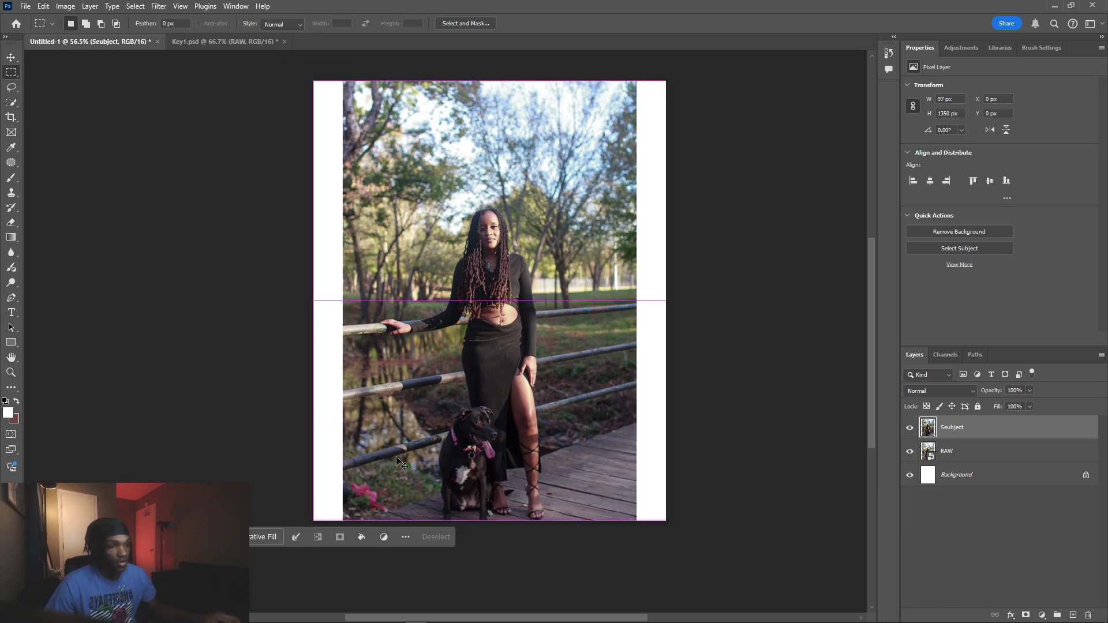
{"action": "scroll", "coordinate": [508, 251], "scroll_direction": "right", "scroll_amount": 2}
{"action": "left_click_drag", "start_coordinate": [584, 73], "coordinate": [543, 528]}
{"action": "left_click", "coordinate": [307, 115]}
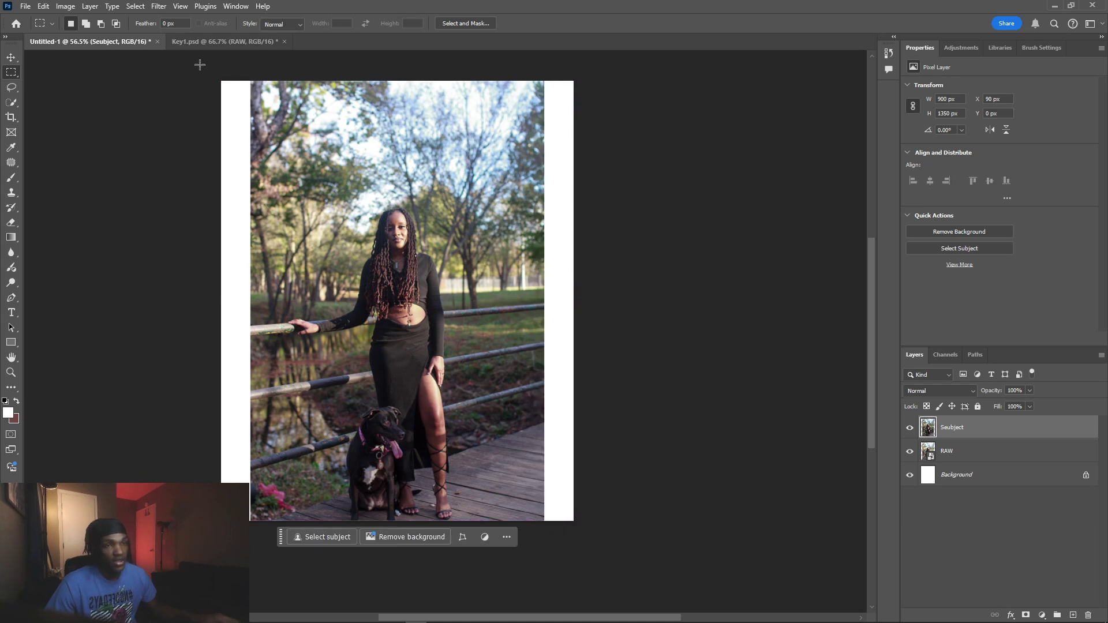
Select the full-height white strips on both sides of the photo together, each slightly overlapping the picture's edge
{"action": "left_click_drag", "start_coordinate": [202, 66], "coordinate": [253, 522]}
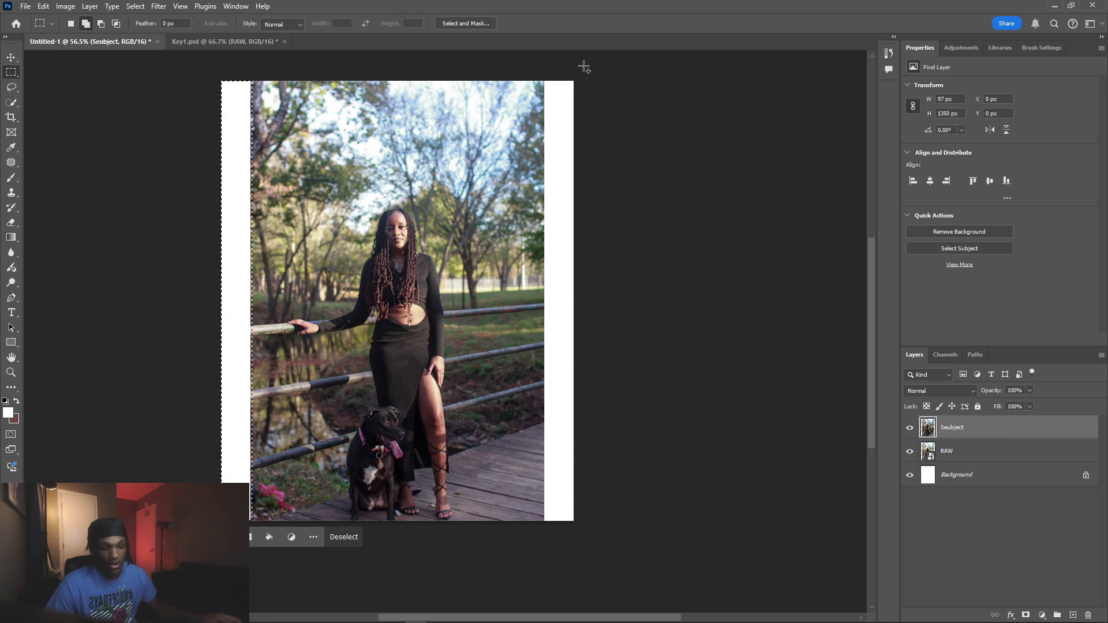
{"action": "left_click_drag", "start_coordinate": [585, 67], "coordinate": [542, 529]}
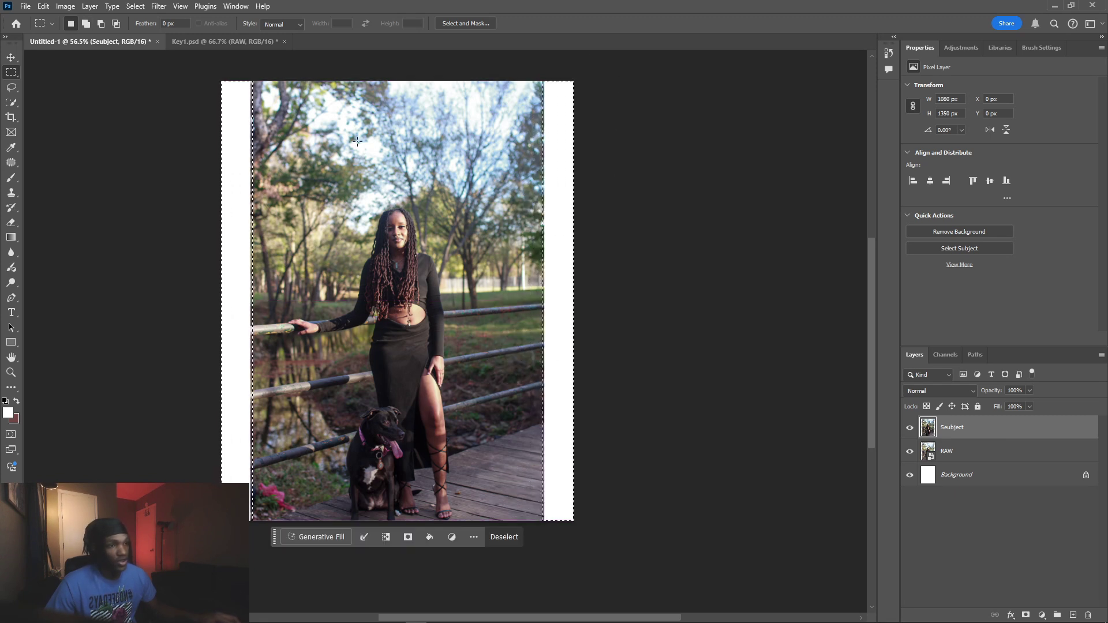
{"action": "left_click_drag", "start_coordinate": [324, 99], "coordinate": [438, 279]}
{"action": "left_click_drag", "start_coordinate": [315, 92], "coordinate": [461, 341]}
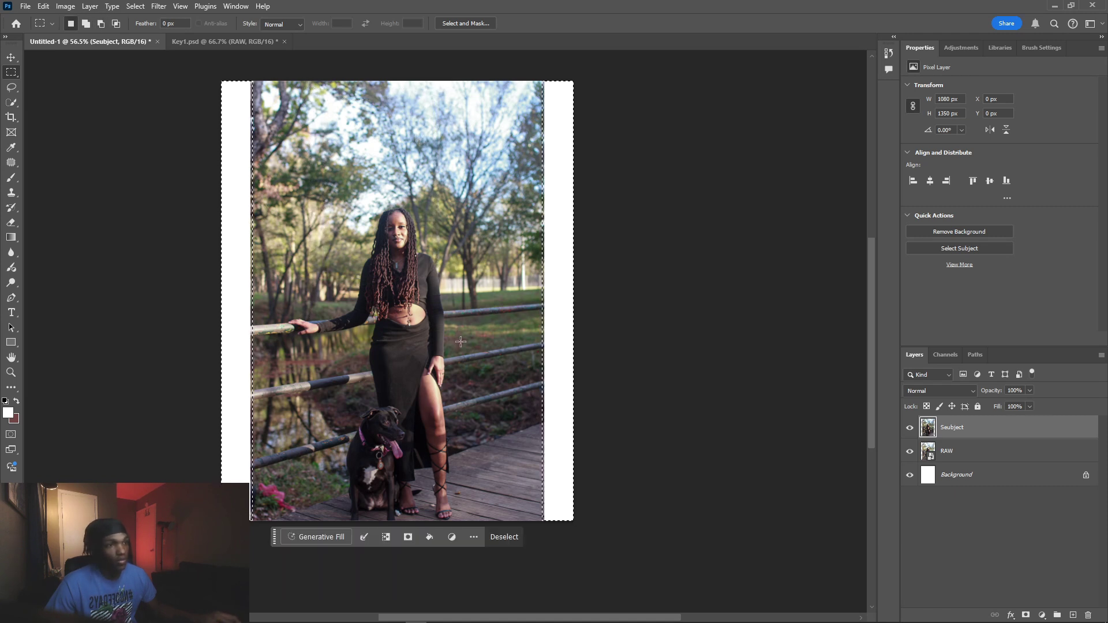
Run Generative Fill on the selected side strips with an empty prompt
{"action": "right_click", "coordinate": [422, 203]}
{"action": "left_click", "coordinate": [456, 372]}
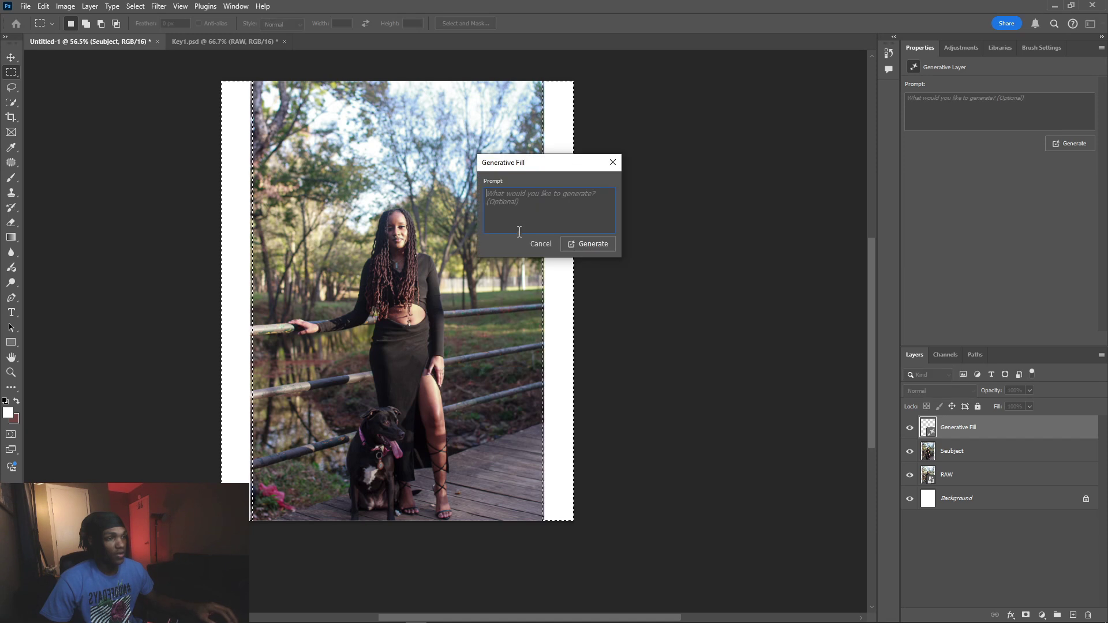
{"action": "left_click", "coordinate": [585, 244]}
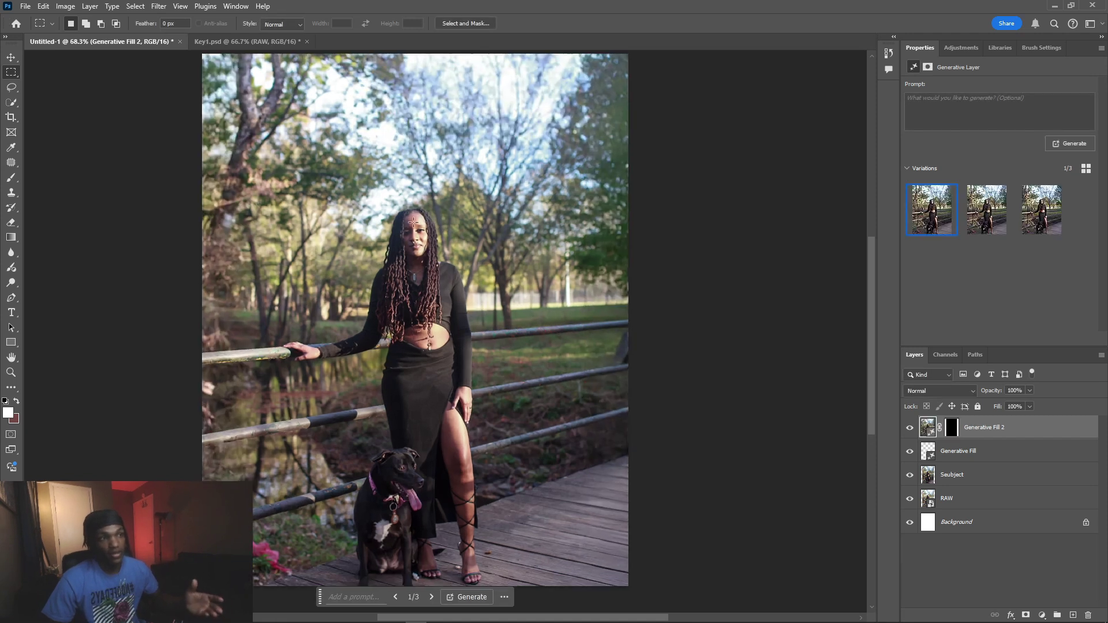
{"action": "scroll", "coordinate": [413, 222], "scroll_direction": "down", "scroll_amount": 1}
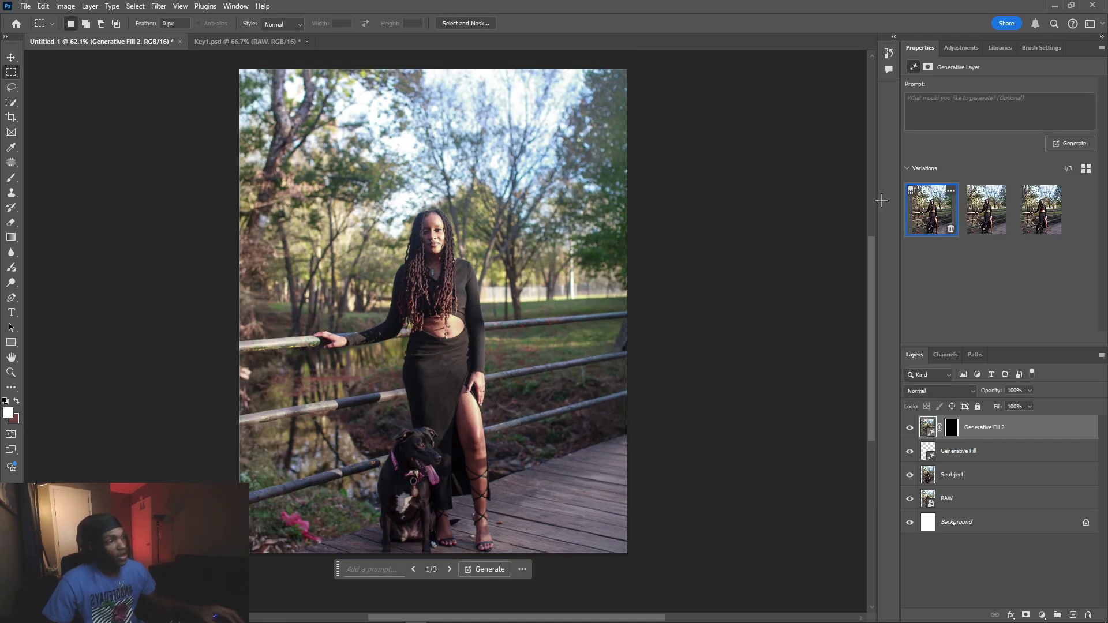
Compare the three generated variations of the side fill, returning to the first and inspecting it closely
{"action": "left_click", "coordinate": [981, 207]}
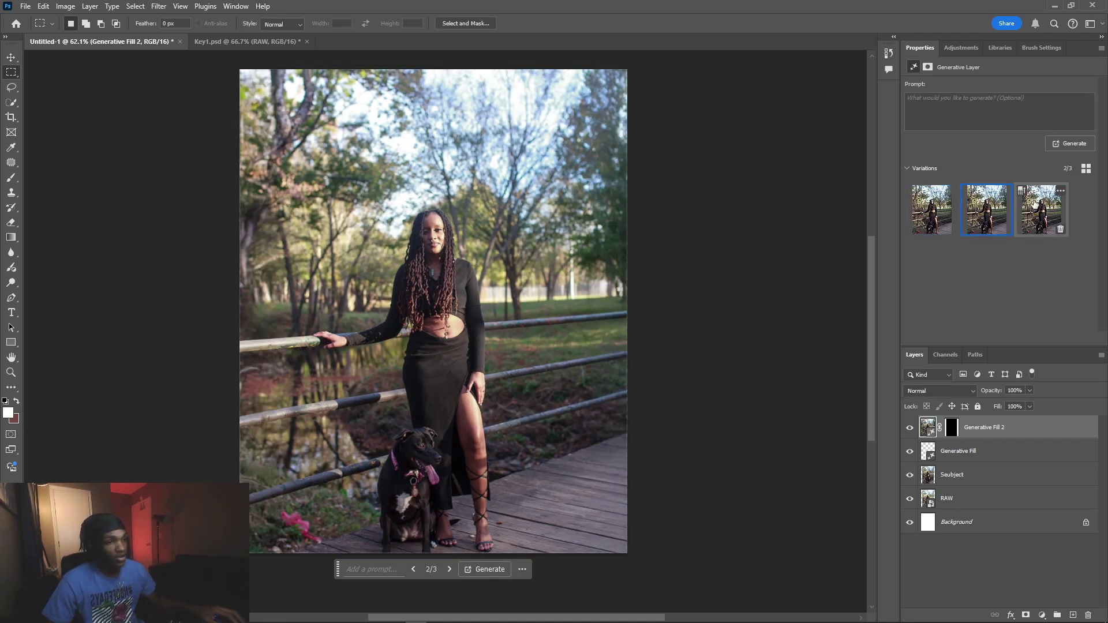
{"action": "left_click", "coordinate": [1034, 200]}
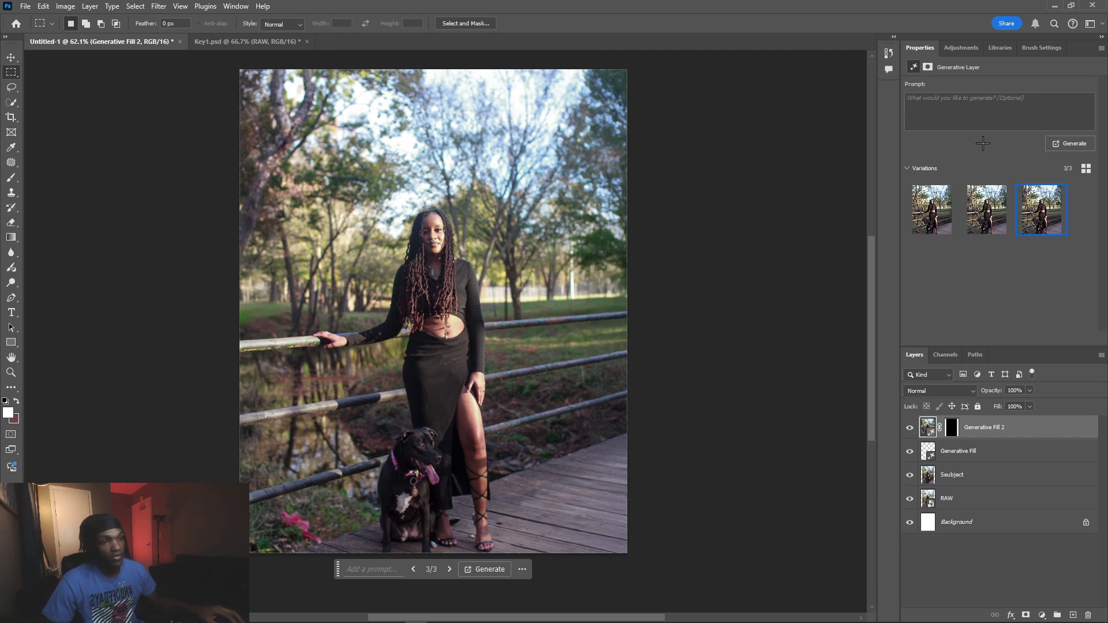
{"action": "left_click", "coordinate": [992, 208]}
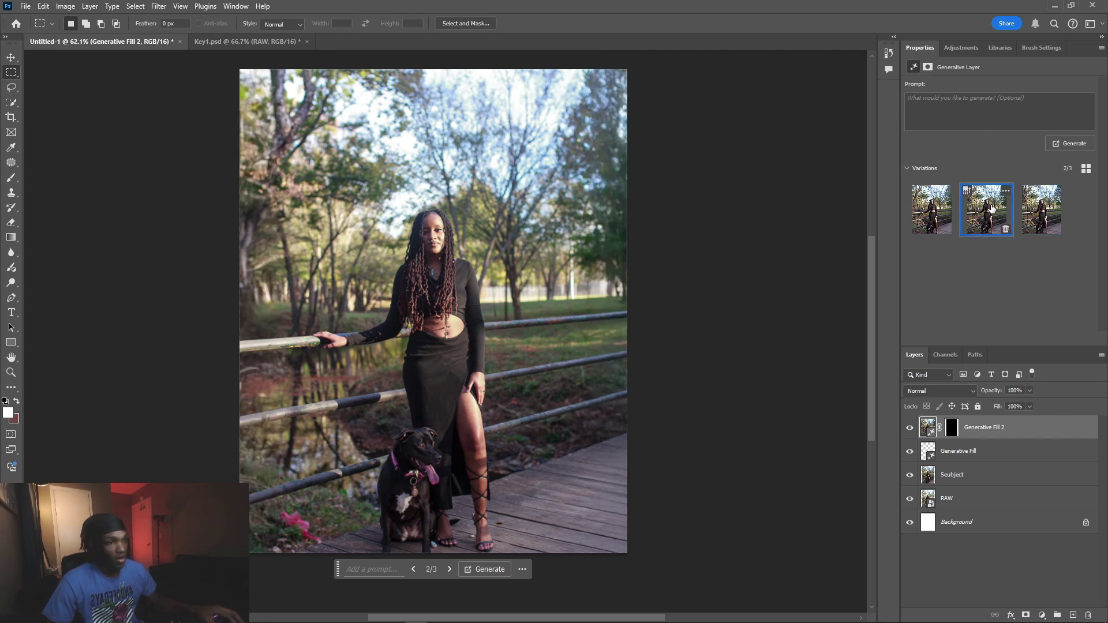
{"action": "left_click", "coordinate": [1042, 207]}
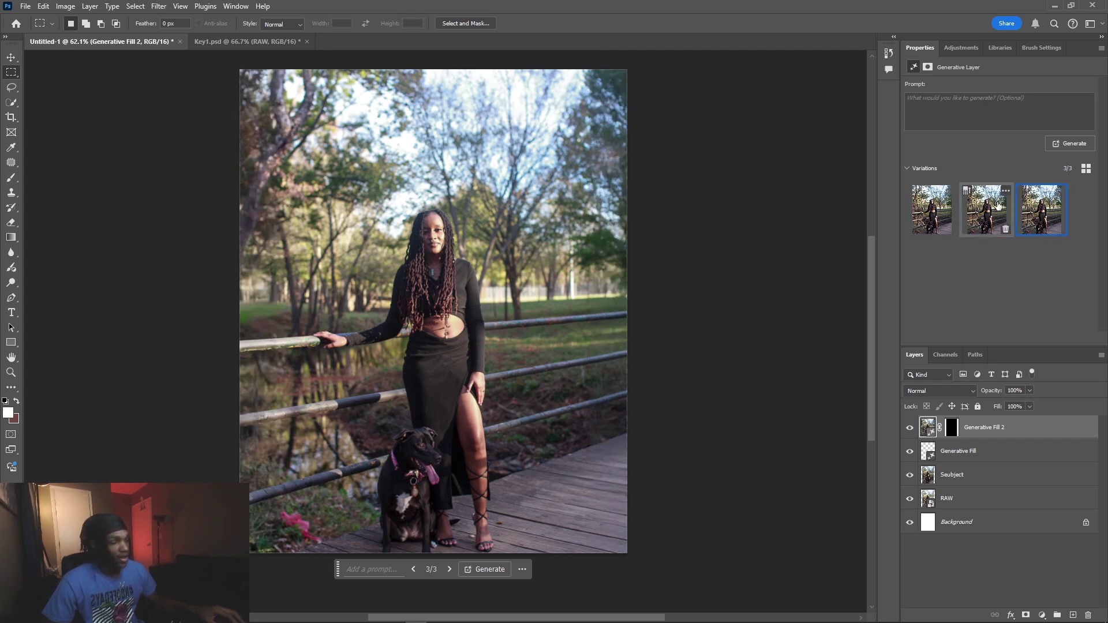
{"action": "left_click", "coordinate": [932, 209]}
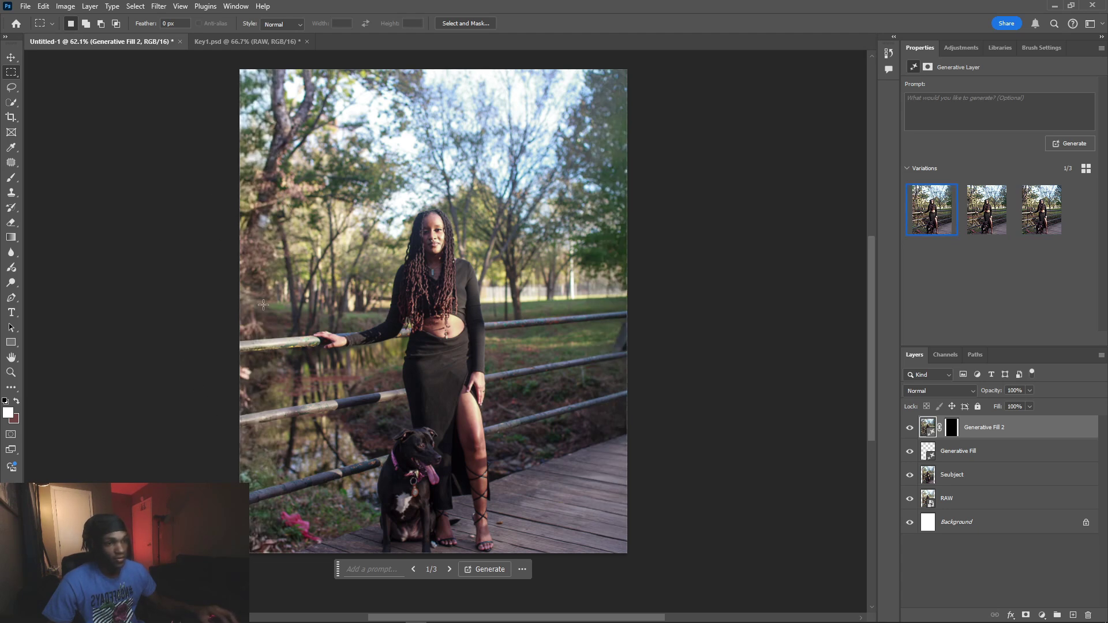
{"action": "scroll", "coordinate": [263, 304], "scroll_direction": "up", "scroll_amount": 5}
{"action": "scroll", "coordinate": [348, 110], "scroll_direction": "down", "scroll_amount": 6}
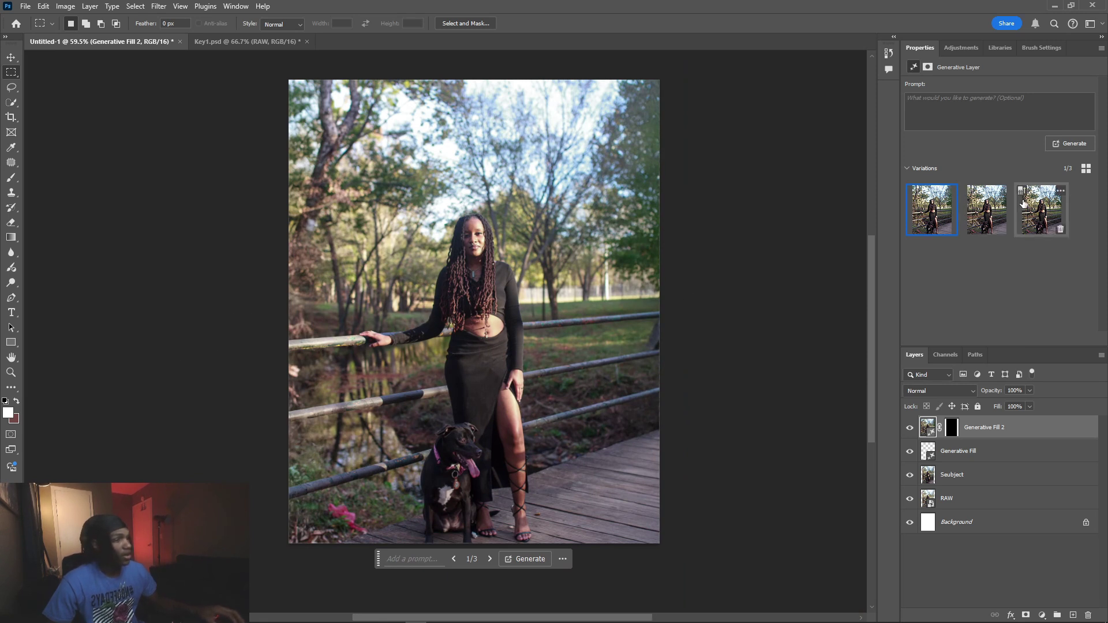
Use the third side-fill variation and merge both Generative Fill layers with the Seubject layer into one layer named "Fre1"
{"action": "left_click", "coordinate": [1042, 210]}
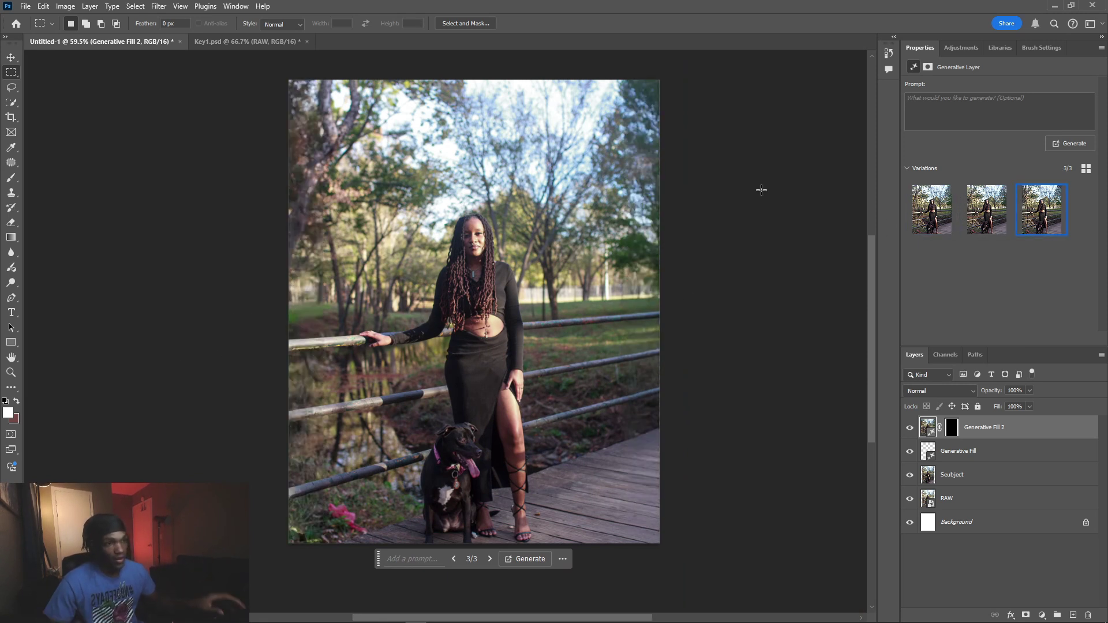
{"action": "left_click", "coordinate": [1028, 459], "text": "shift"}
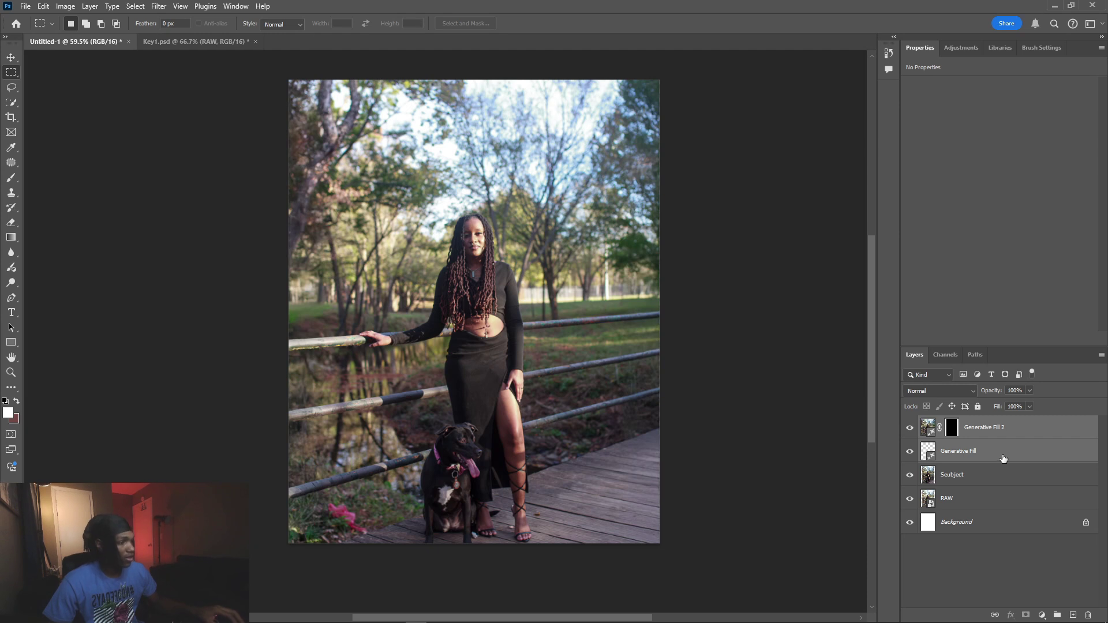
{"action": "left_click", "coordinate": [1003, 458]}
Lasso the large tree trunk in the photo's upper-left corner, extending the selection around its overhanging branch
{"action": "left_click", "coordinate": [11, 87]}
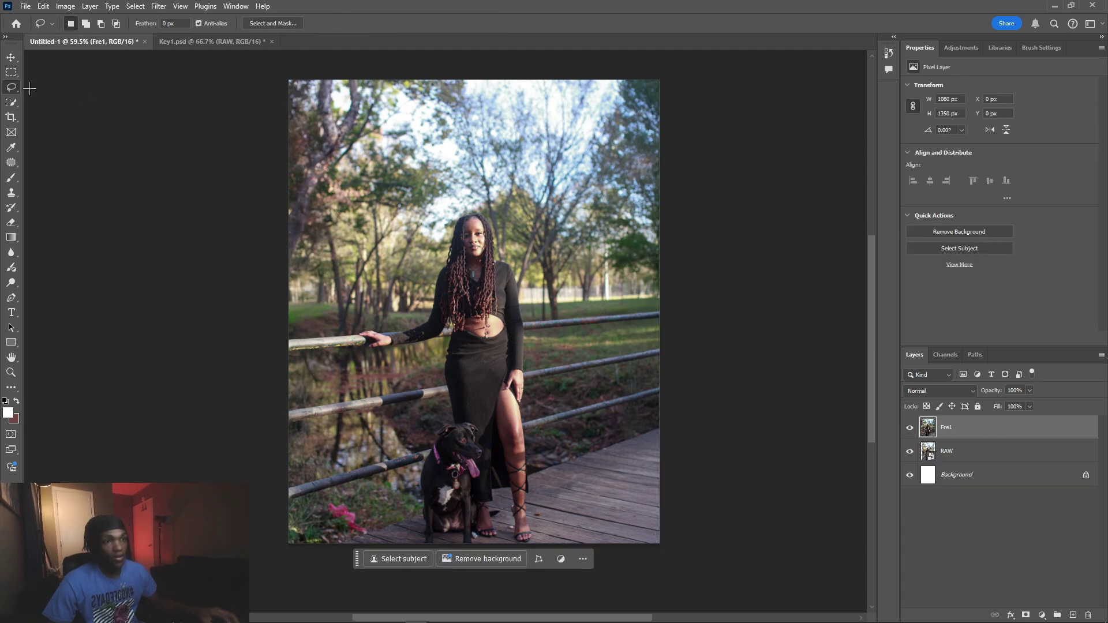
{"action": "scroll", "coordinate": [389, 173], "scroll_direction": "up", "scroll_amount": 5}
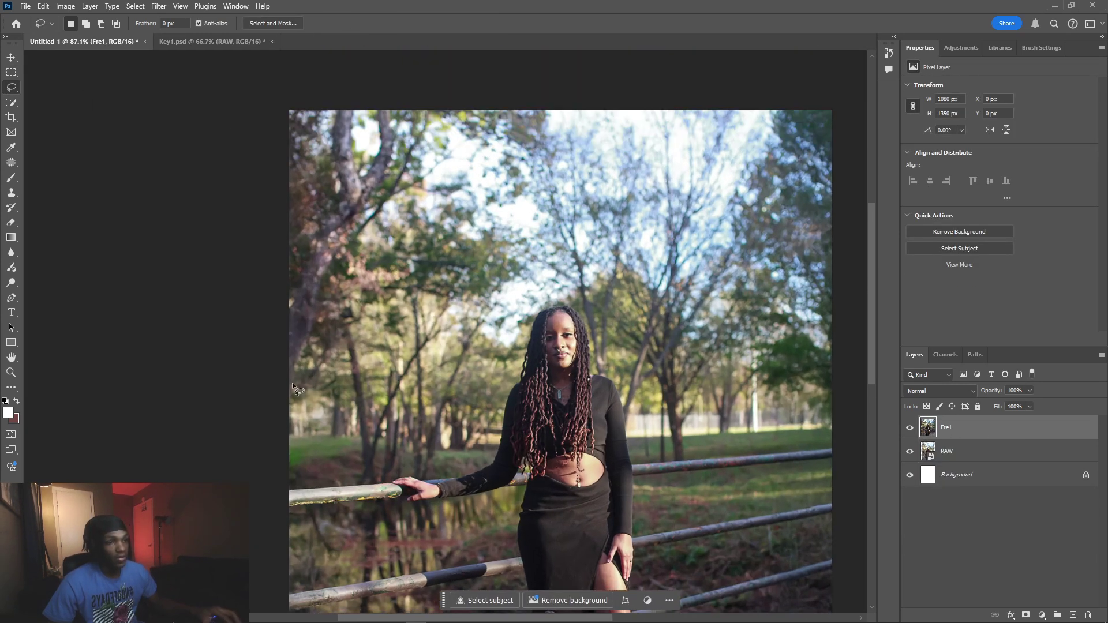
{"action": "left_click_drag", "start_coordinate": [290, 397], "coordinate": [327, 339]}
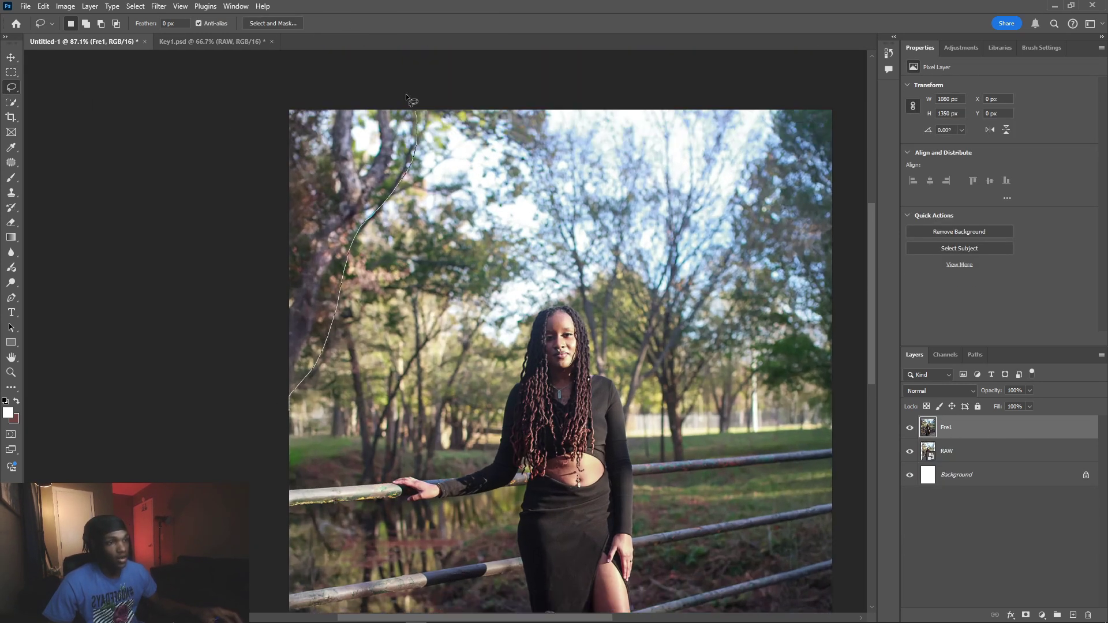
{"action": "left_click_drag", "start_coordinate": [266, 392], "coordinate": [268, 394]}
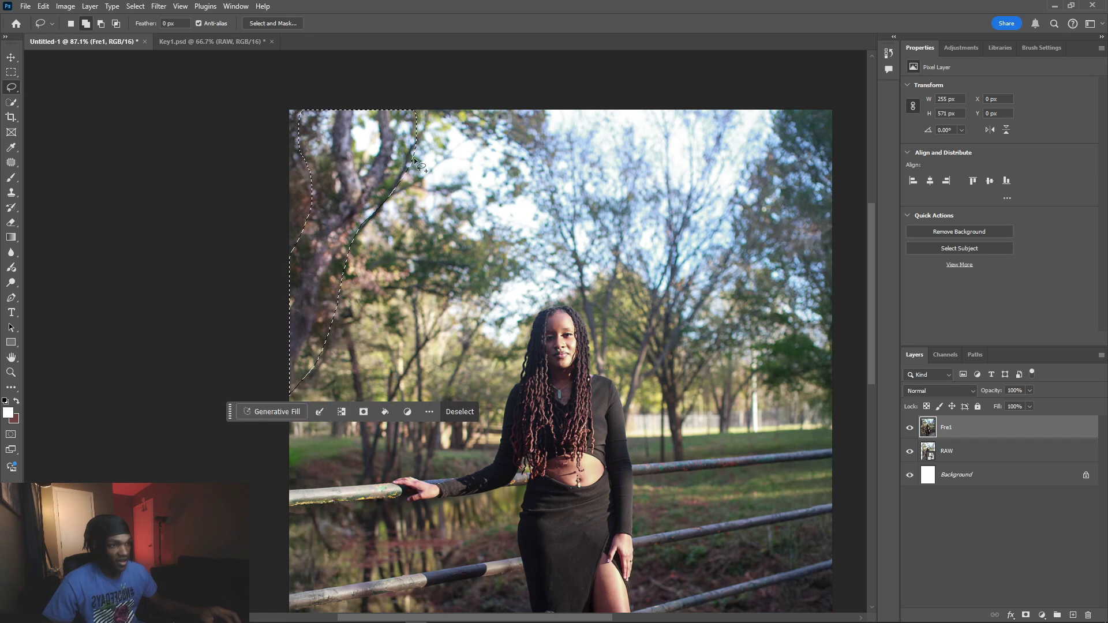
{"action": "left_click_drag", "start_coordinate": [357, 237], "coordinate": [358, 239]}
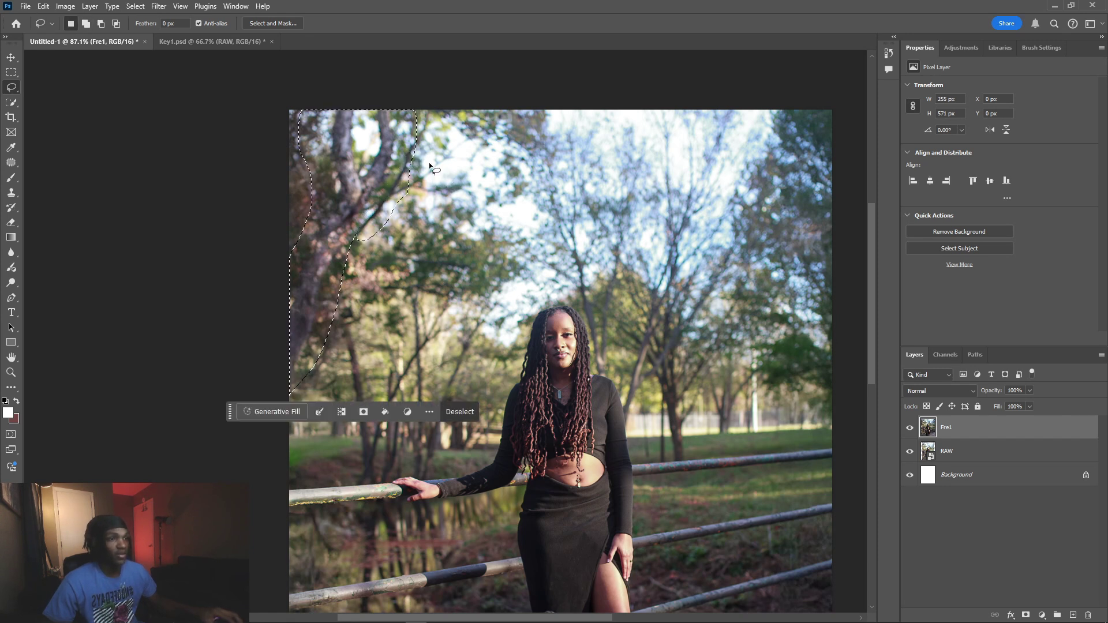
{"action": "left_click_drag", "start_coordinate": [420, 142], "coordinate": [392, 191]}
{"action": "left_click_drag", "start_coordinate": [429, 129], "coordinate": [430, 123]}
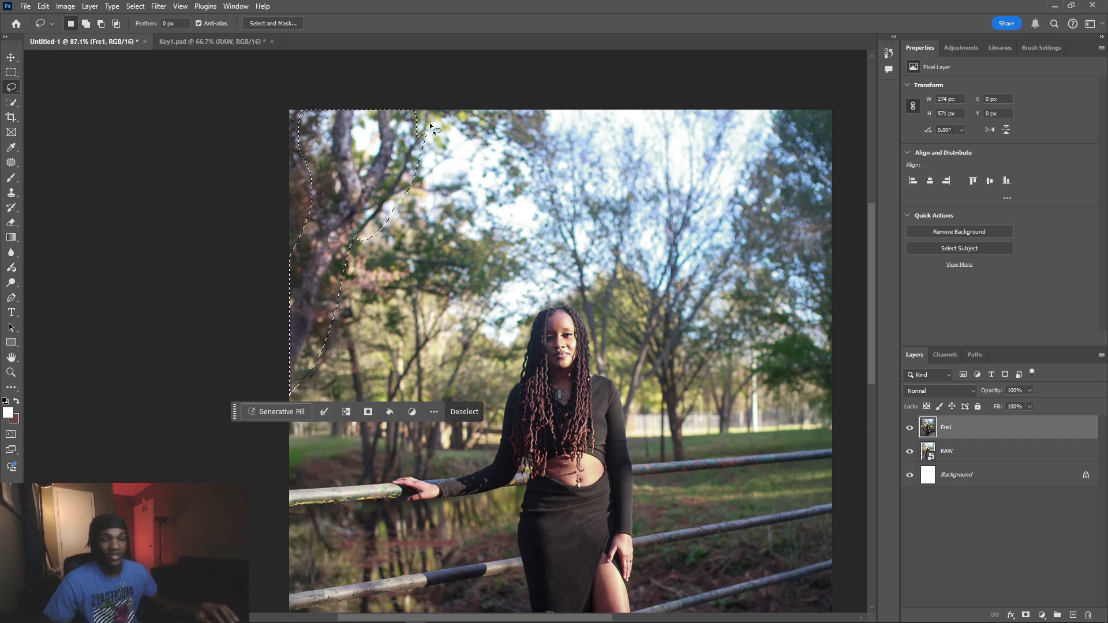
Add a lasso selection around the pink flowers near the photo's lower-left corner, keeping the tree selected
{"action": "scroll", "coordinate": [667, 306], "scroll_direction": "down", "scroll_amount": 5}
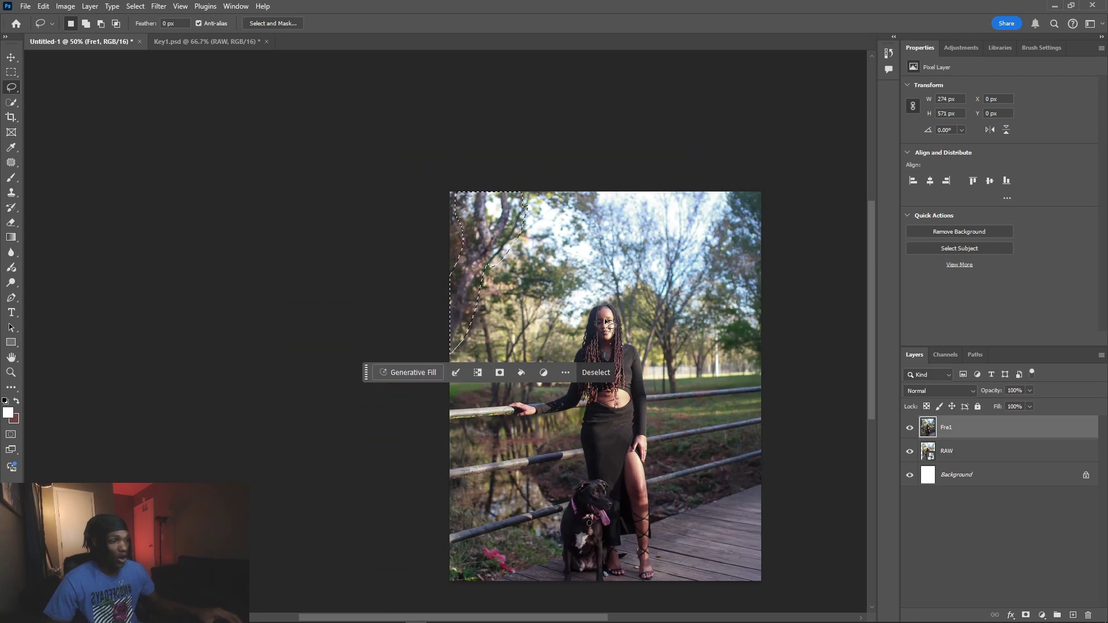
{"action": "scroll", "coordinate": [635, 334], "scroll_direction": "down", "scroll_amount": 1}
{"action": "scroll", "coordinate": [600, 358], "scroll_direction": "right", "scroll_amount": 2}
{"action": "scroll", "coordinate": [570, 381], "scroll_direction": "up", "scroll_amount": 3}
{"action": "scroll", "coordinate": [566, 407], "scroll_direction": "right", "scroll_amount": 1}
{"action": "scroll", "coordinate": [531, 445], "scroll_direction": "down", "scroll_amount": 1}
{"action": "scroll", "coordinate": [448, 523], "scroll_direction": "up", "scroll_amount": 3}
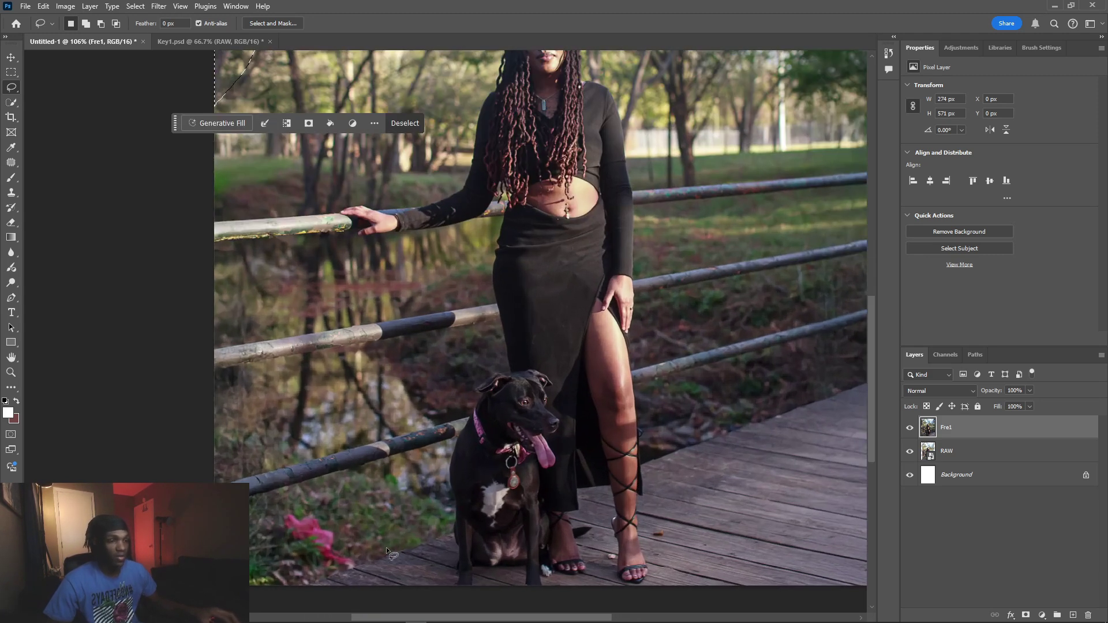
{"action": "mouse_move", "coordinate": [341, 519]}
{"action": "left_mouse_down"}
{"action": "mouse_move", "coordinate": [288, 503]}
{"action": "mouse_move", "coordinate": [260, 553]}
{"action": "mouse_move", "coordinate": [312, 573]}
{"action": "mouse_move", "coordinate": [366, 560]}
{"action": "mouse_move", "coordinate": [336, 519]}
{"action": "left_mouse_up"}
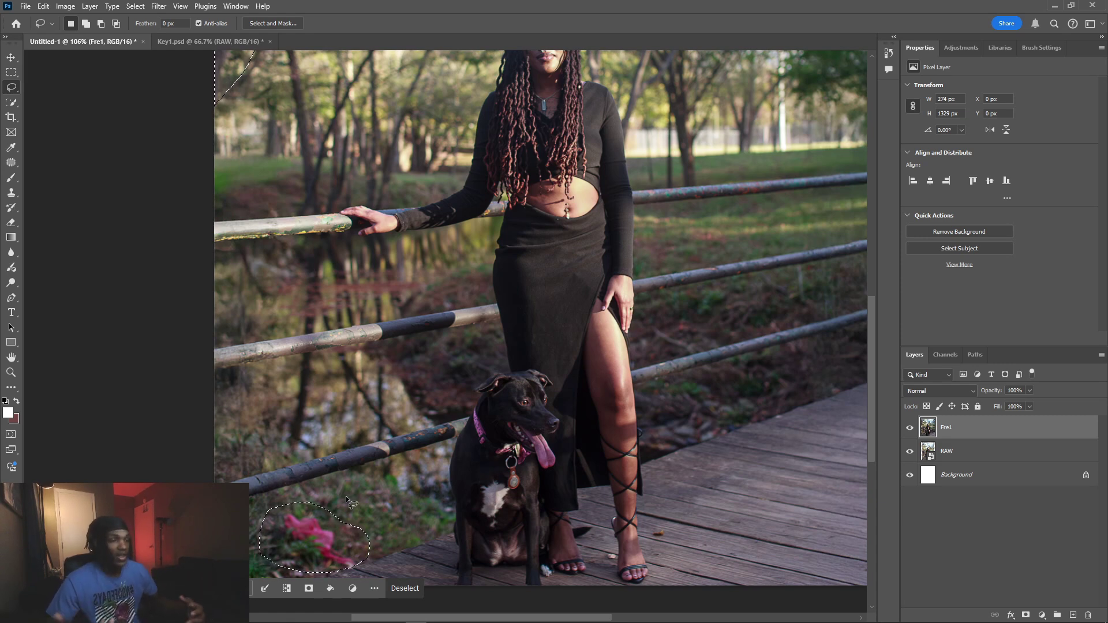
Run Generative Fill on the selected tree and pink flowers to remove them from the background
{"action": "scroll", "coordinate": [404, 381], "scroll_direction": "down", "scroll_amount": 6}
{"action": "scroll", "coordinate": [511, 335], "scroll_direction": "up", "scroll_amount": 1}
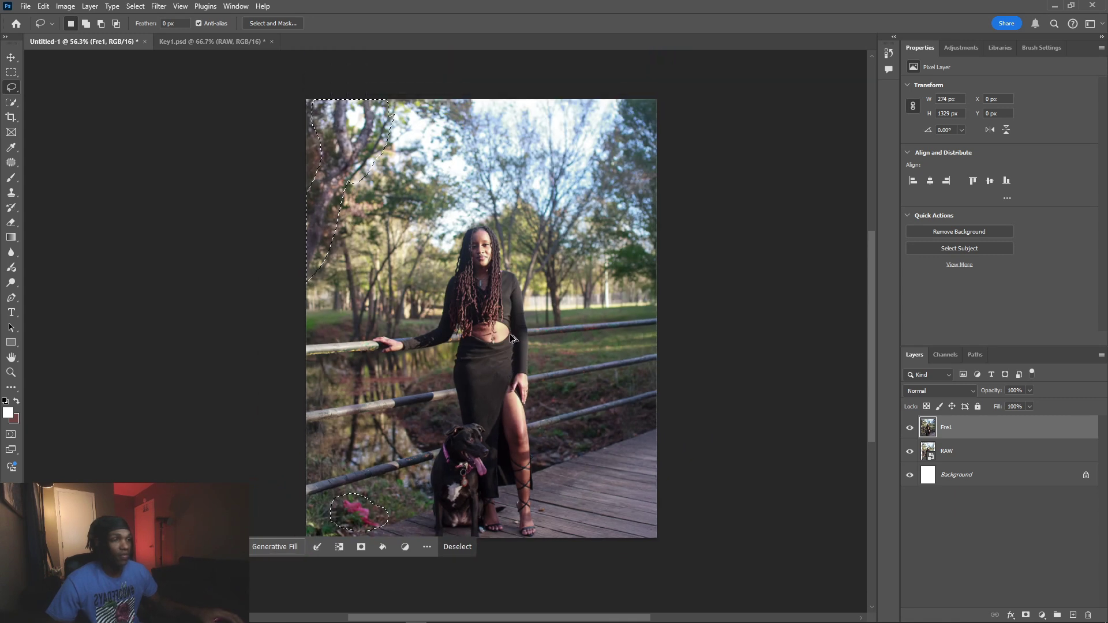
{"action": "scroll", "coordinate": [510, 335], "scroll_direction": "up", "scroll_amount": 1}
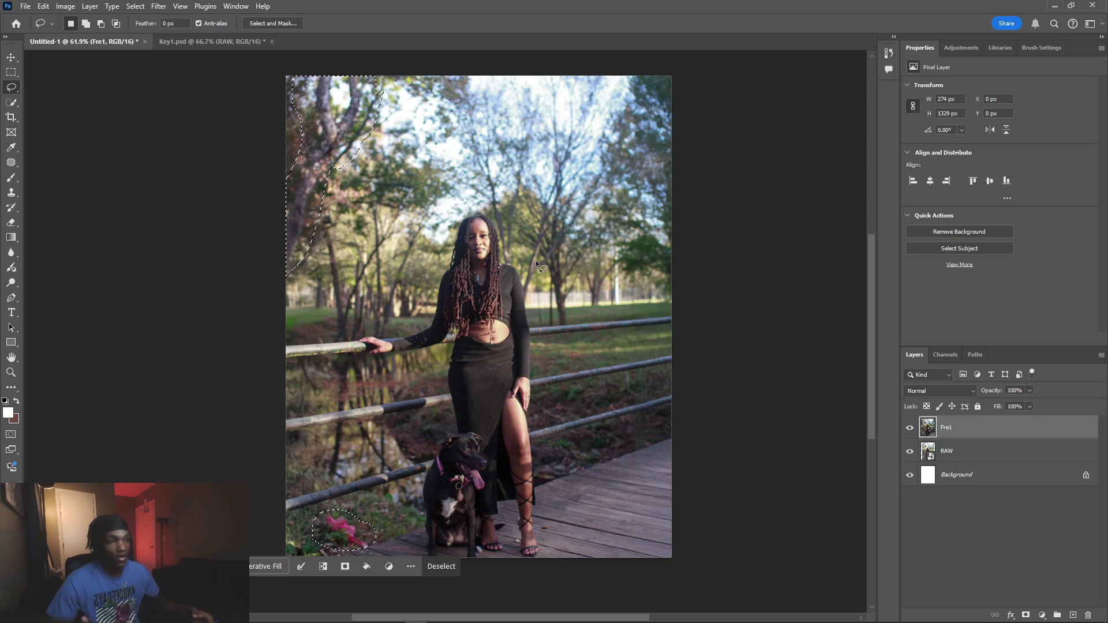
{"action": "scroll", "coordinate": [418, 111], "scroll_direction": "up", "scroll_amount": 6}
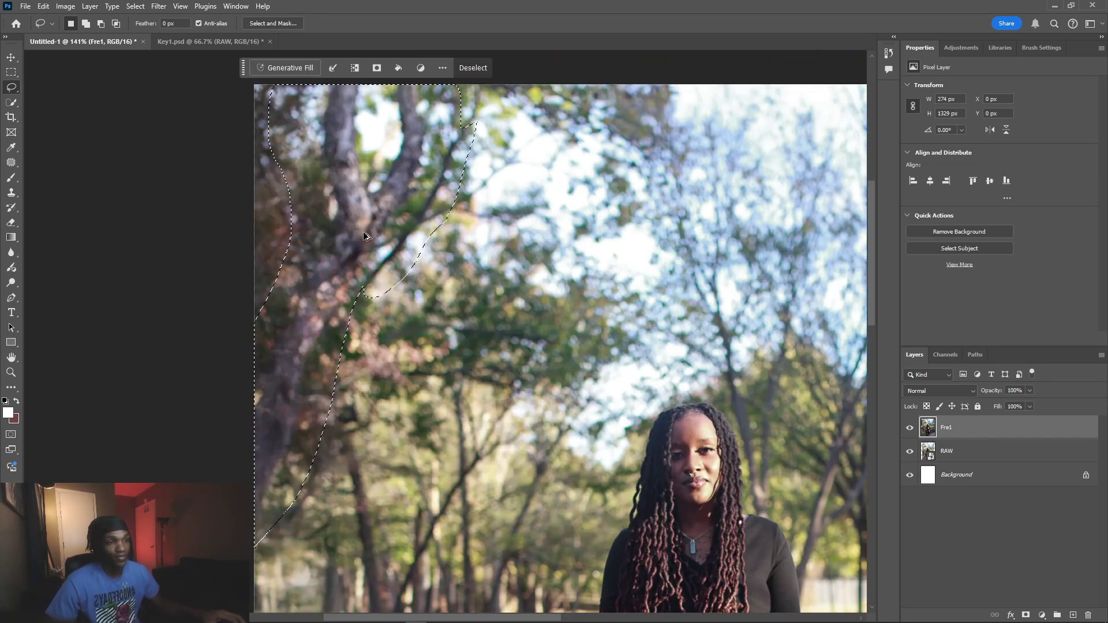
{"action": "right_click", "coordinate": [366, 237]}
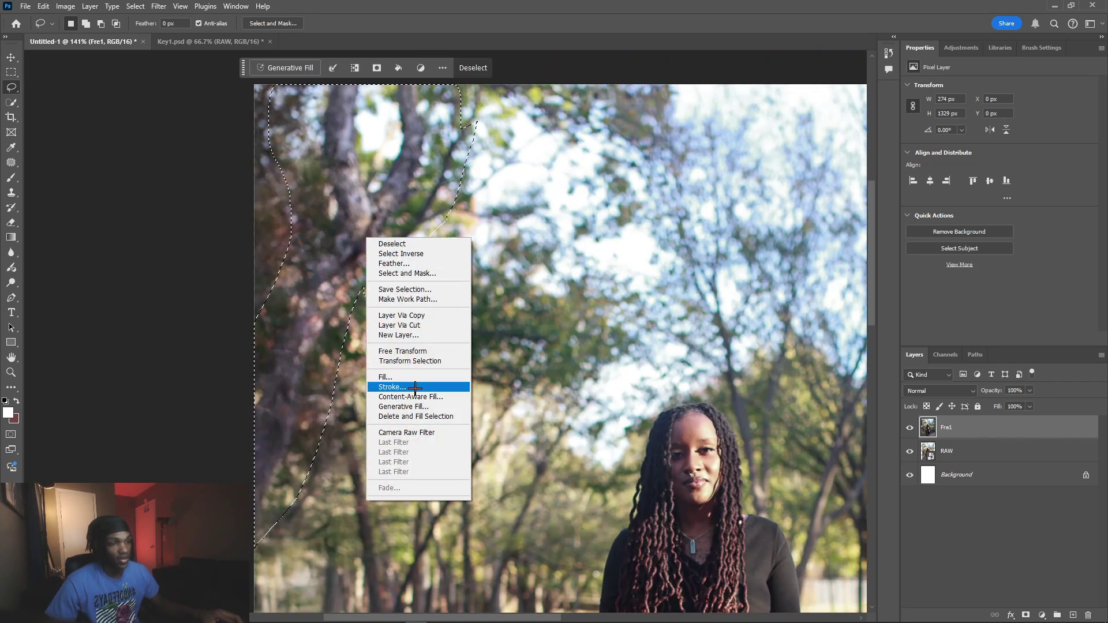
{"action": "left_click", "coordinate": [414, 415]}
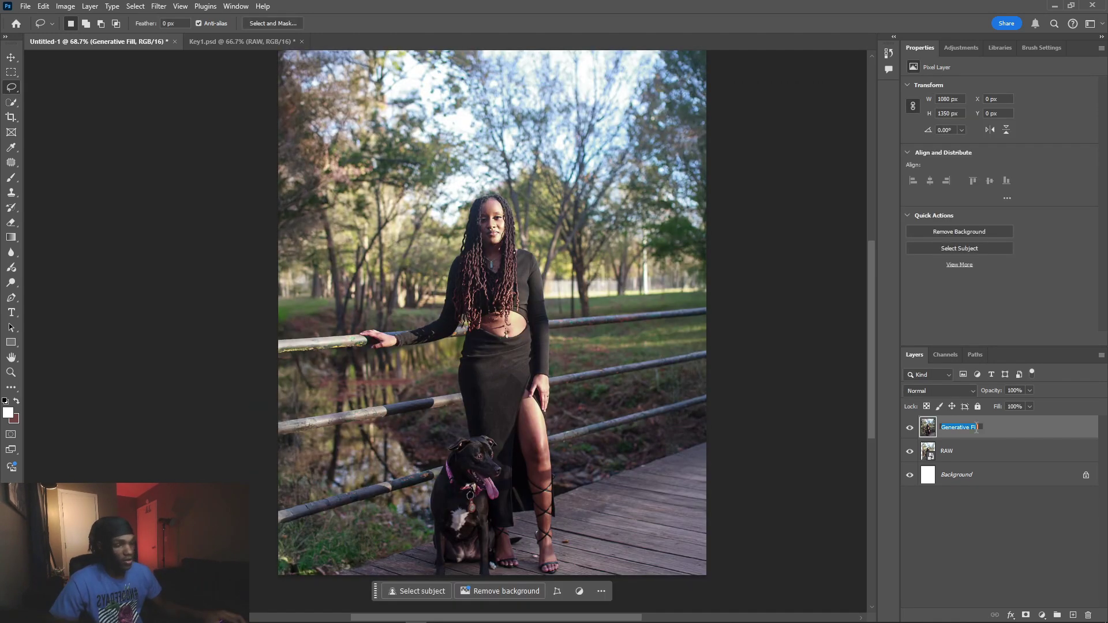
Rename the merged fill layer "Fre1" and duplicate it as a layer named "Details"
{"action": "key", "text": "Return"}
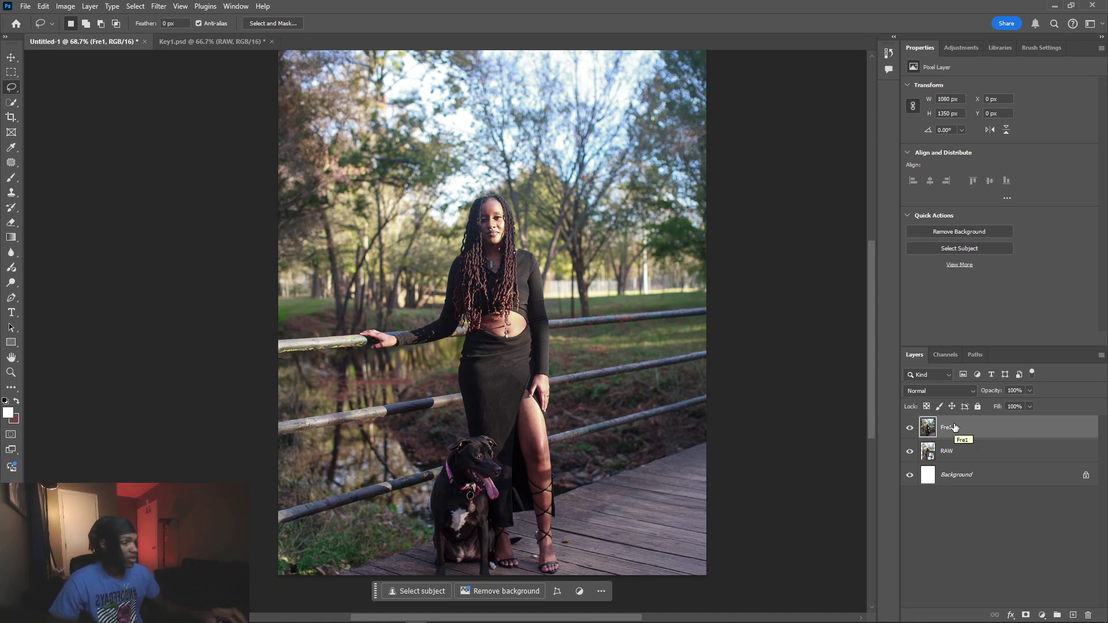
{"action": "key", "text": "ctrl+j"}
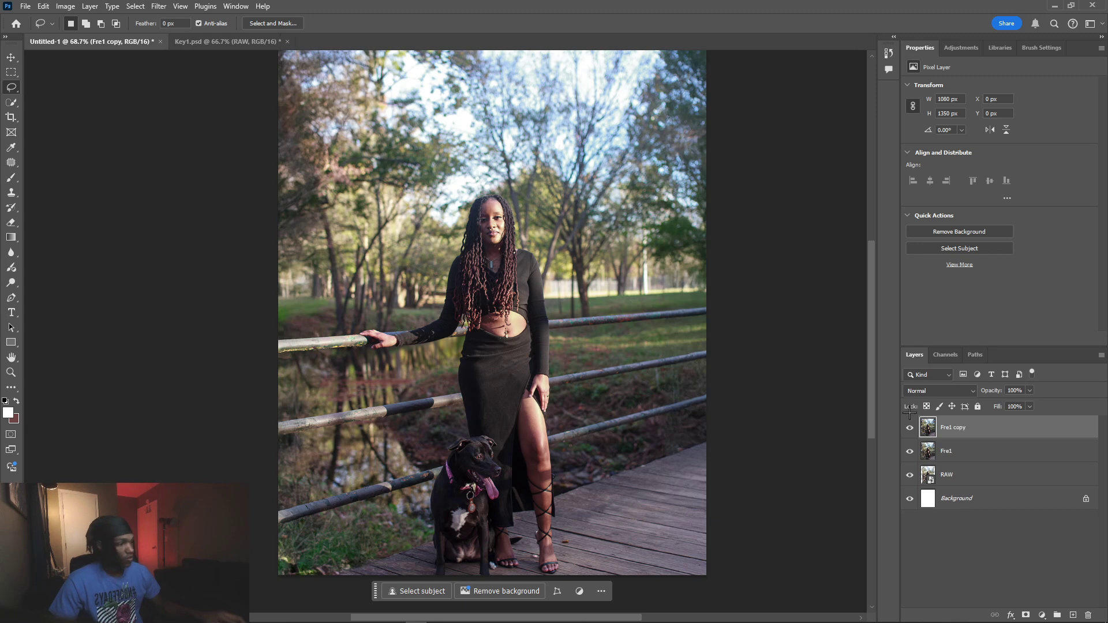
{"action": "type", "text": "D"}
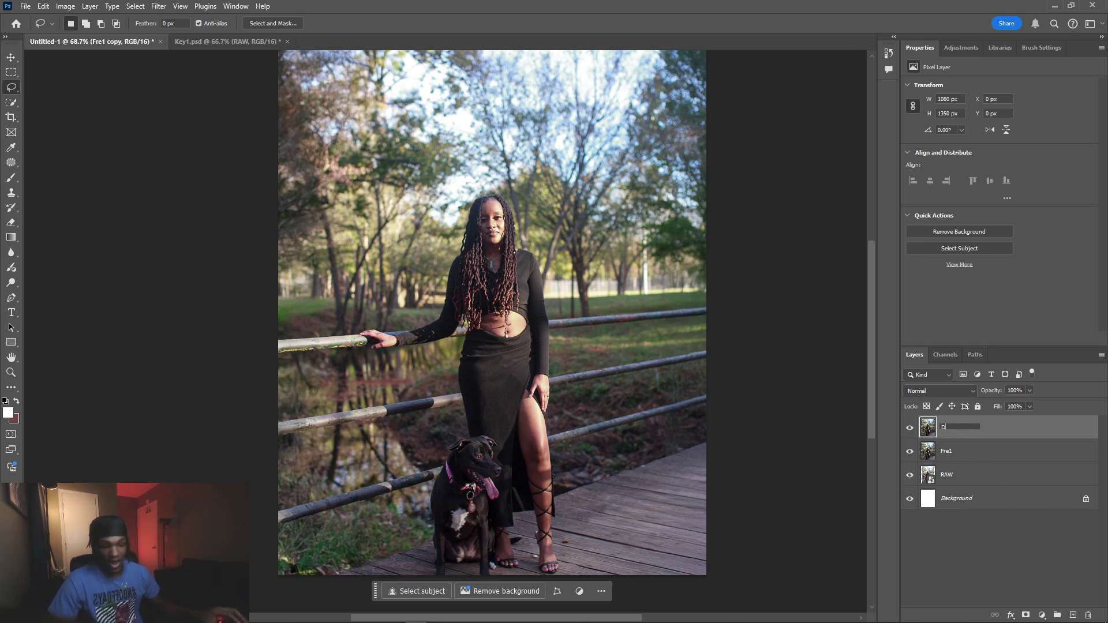
{"action": "type", "text": "elails"}
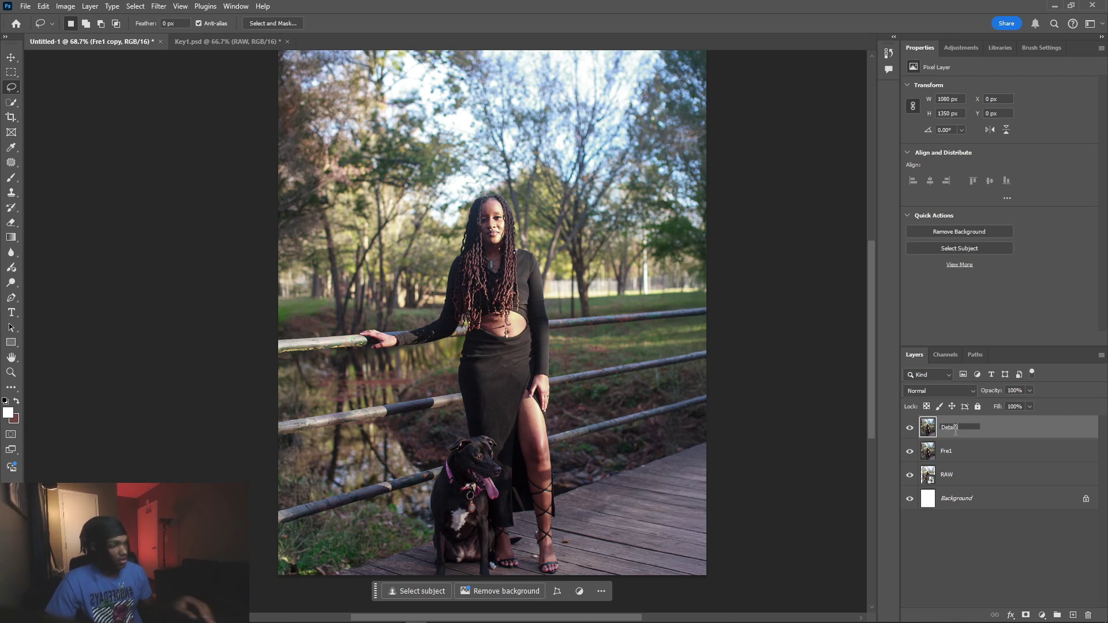
Hide the Details layer and add an empty layer named "Shadows" directly above Fre1
{"action": "right_click", "coordinate": [944, 448]}
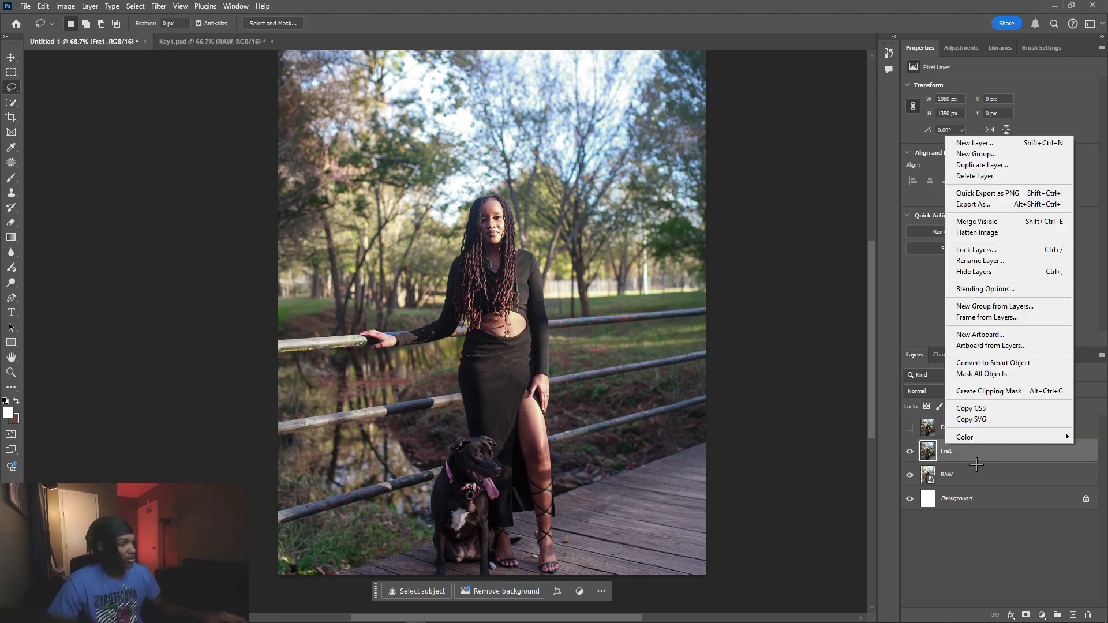
{"action": "left_click", "coordinate": [971, 462]}
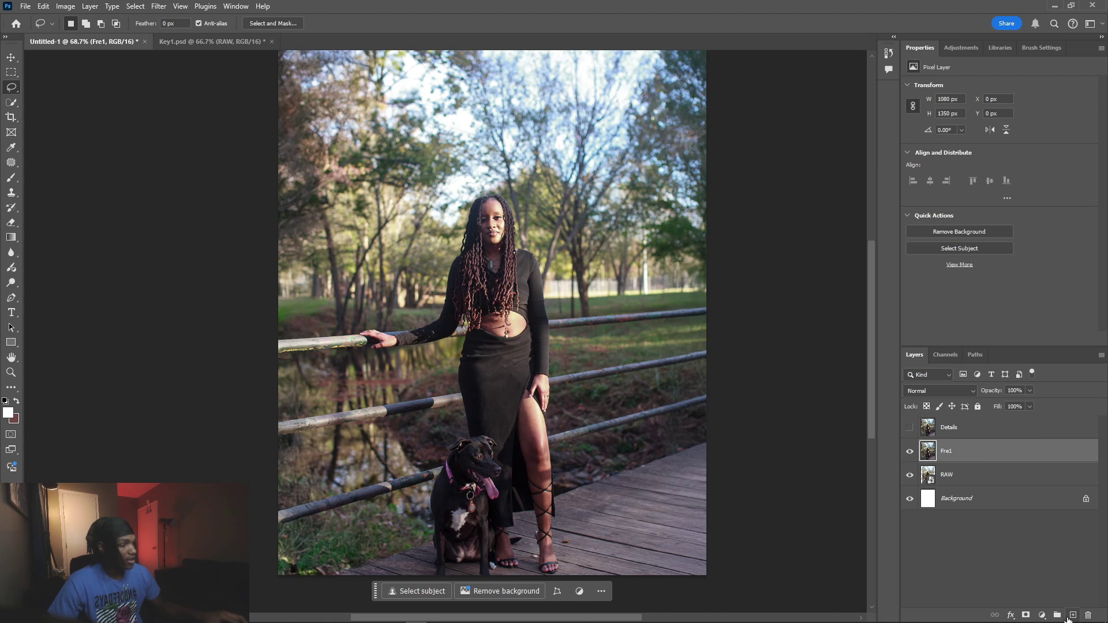
{"action": "left_click", "coordinate": [1074, 615]}
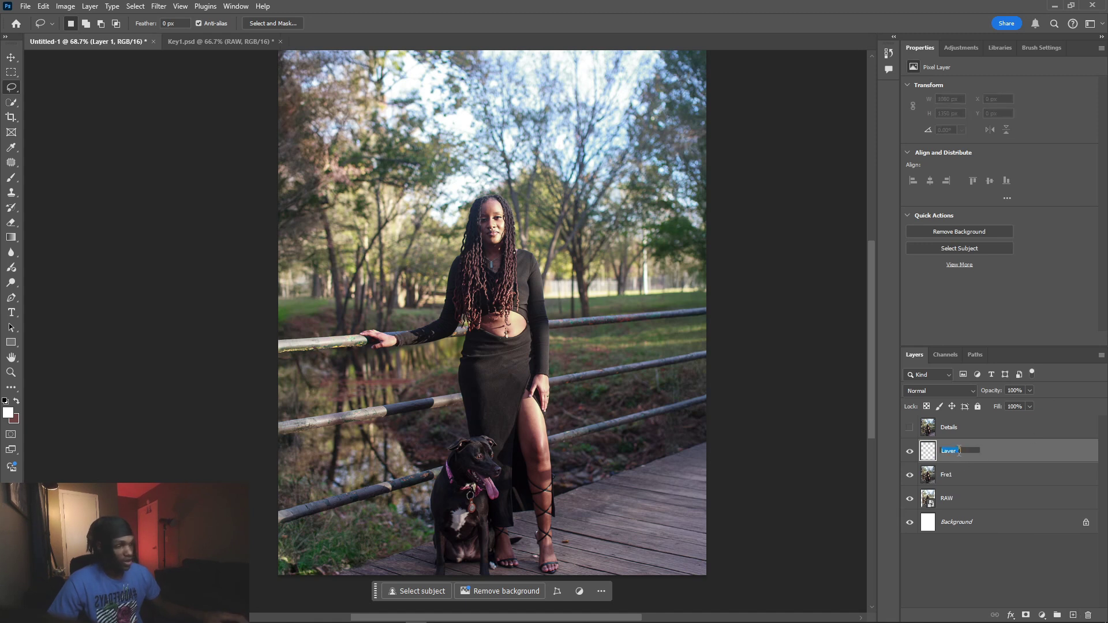
{"action": "type", "text": "Shad"}
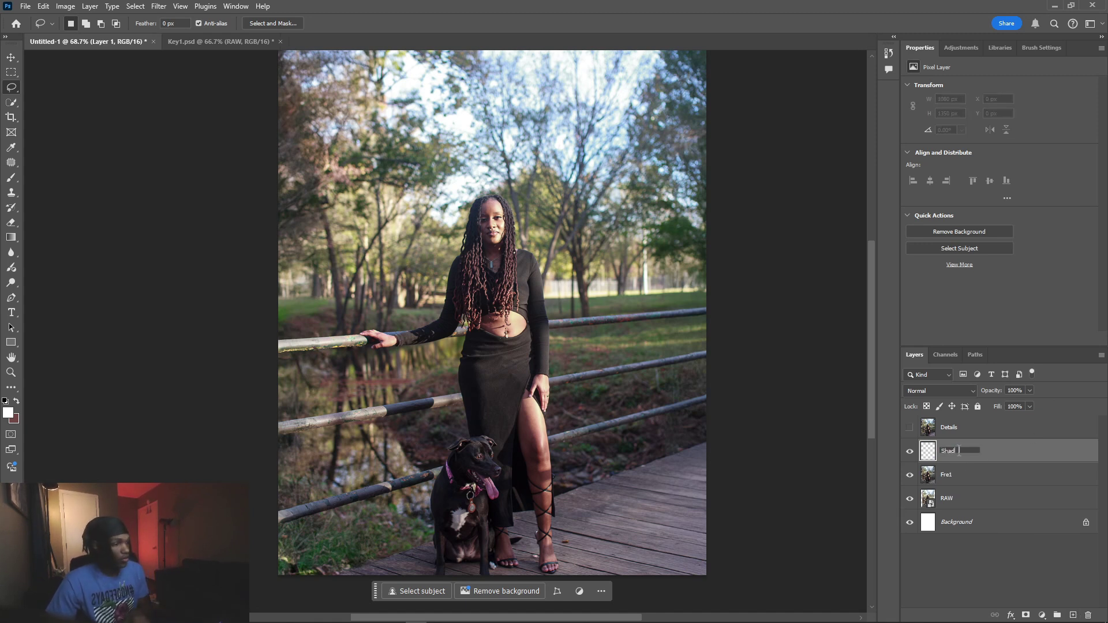
{"action": "type", "text": "ows"}
{"action": "key", "text": "Return"}
{"action": "scroll", "coordinate": [461, 191], "scroll_direction": "up", "scroll_amount": 5}
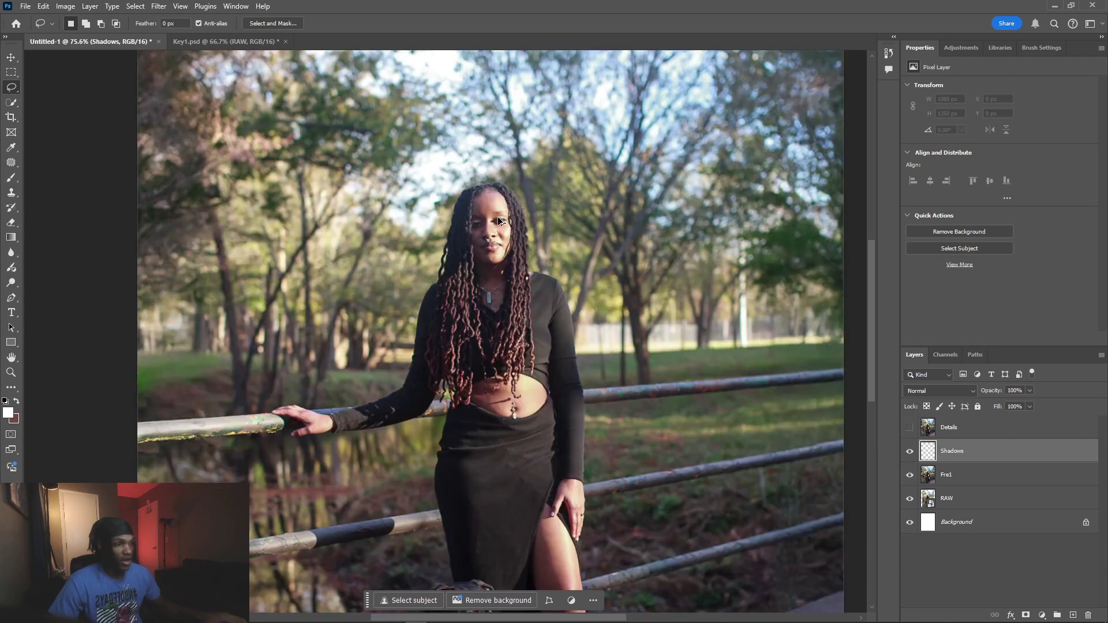
{"action": "scroll", "coordinate": [461, 189], "scroll_direction": "up", "scroll_amount": 4}
{"action": "scroll", "coordinate": [466, 224], "scroll_direction": "down", "scroll_amount": 3}
{"action": "mouse_move", "coordinate": [460, 211]}
{"action": "left_mouse_down"}
{"action": "mouse_move", "coordinate": [436, 241]}
{"action": "mouse_move", "coordinate": [482, 236]}
{"action": "left_mouse_up"}
{"action": "key", "text": "ctrl+d"}
{"action": "mouse_move", "coordinate": [493, 398]}
{"action": "left_mouse_down"}
{"action": "mouse_move", "coordinate": [507, 379]}
{"action": "mouse_move", "coordinate": [494, 396]}
{"action": "mouse_move", "coordinate": [516, 398]}
{"action": "mouse_move", "coordinate": [505, 369]}
{"action": "left_mouse_up"}
{"action": "scroll", "coordinate": [527, 343], "scroll_direction": "down", "scroll_amount": 2}
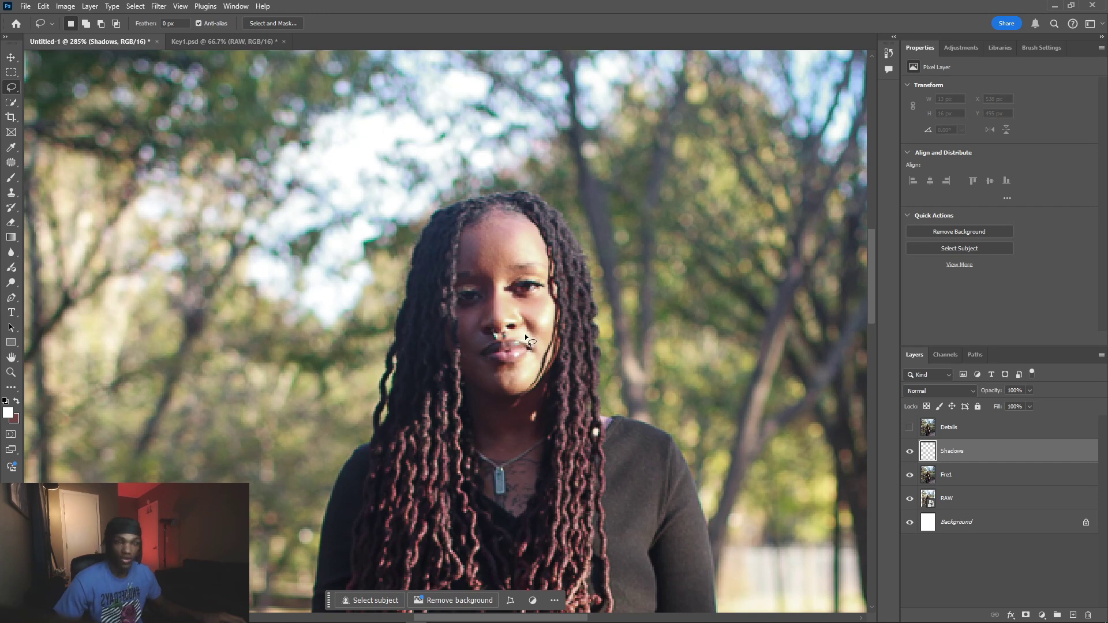
Show the Details layer and apply a High Pass filter to it with a radius of 1.0 pixel
{"action": "left_click", "coordinate": [914, 429]}
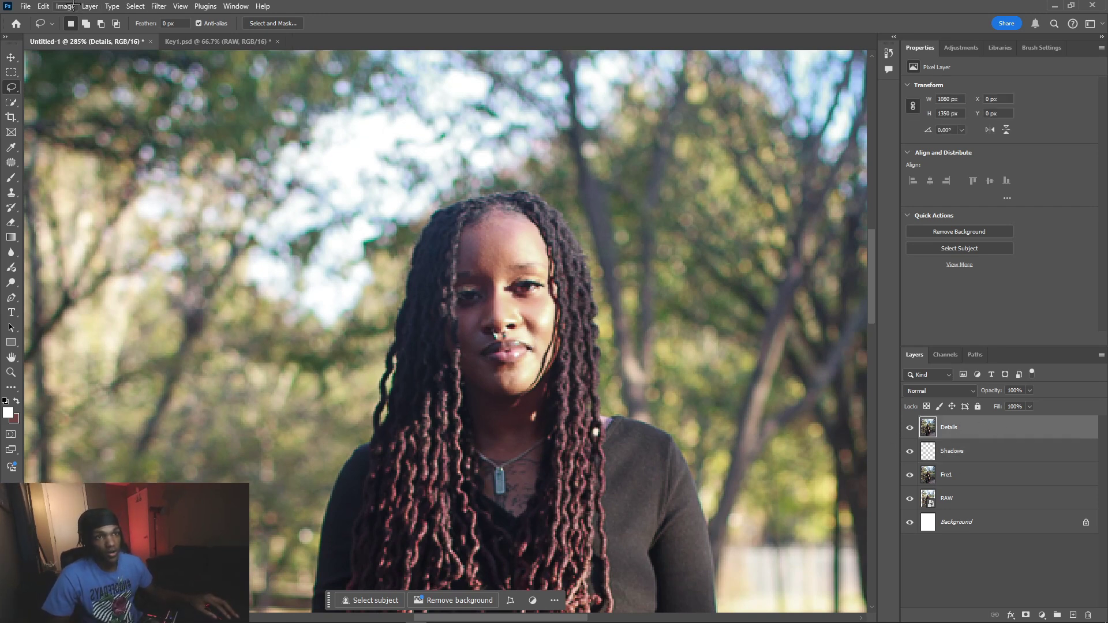
{"action": "left_click", "coordinate": [154, 6]}
{"action": "mouse_move", "coordinate": [201, 240]}
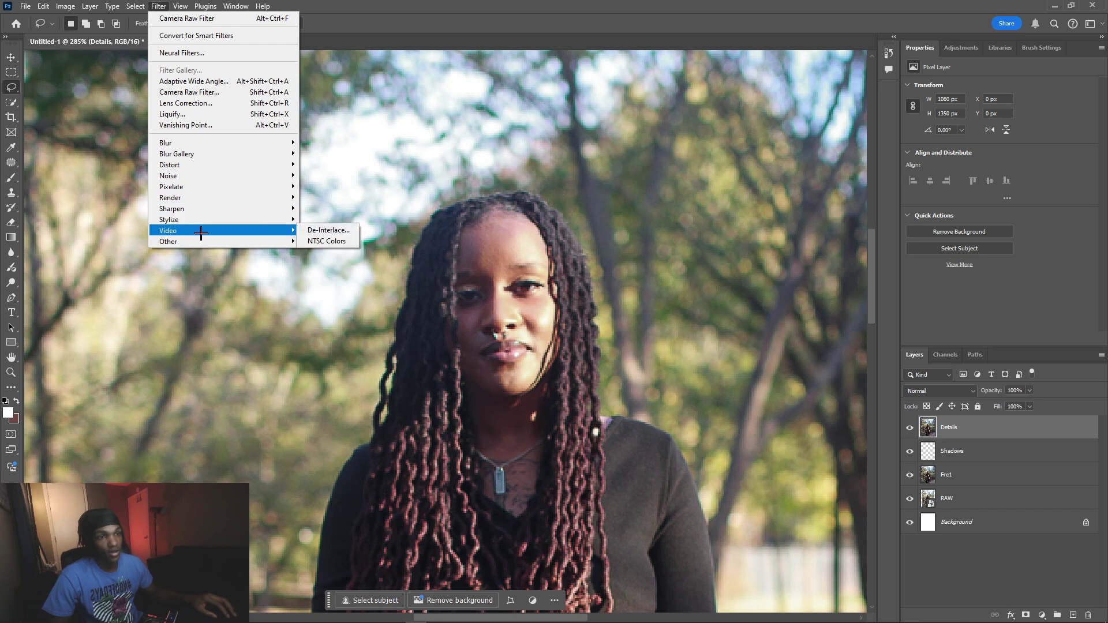
{"action": "left_click", "coordinate": [323, 252]}
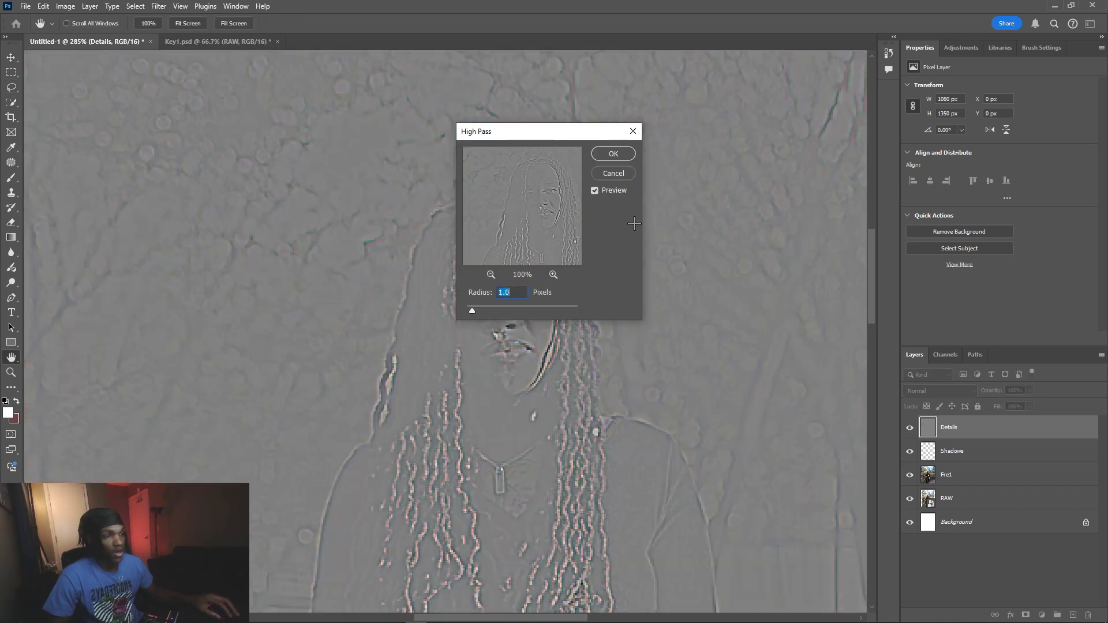
{"action": "left_click", "coordinate": [614, 153]}
{"action": "scroll", "coordinate": [621, 148], "scroll_direction": "down", "scroll_amount": 2}
{"action": "key", "text": "l"}
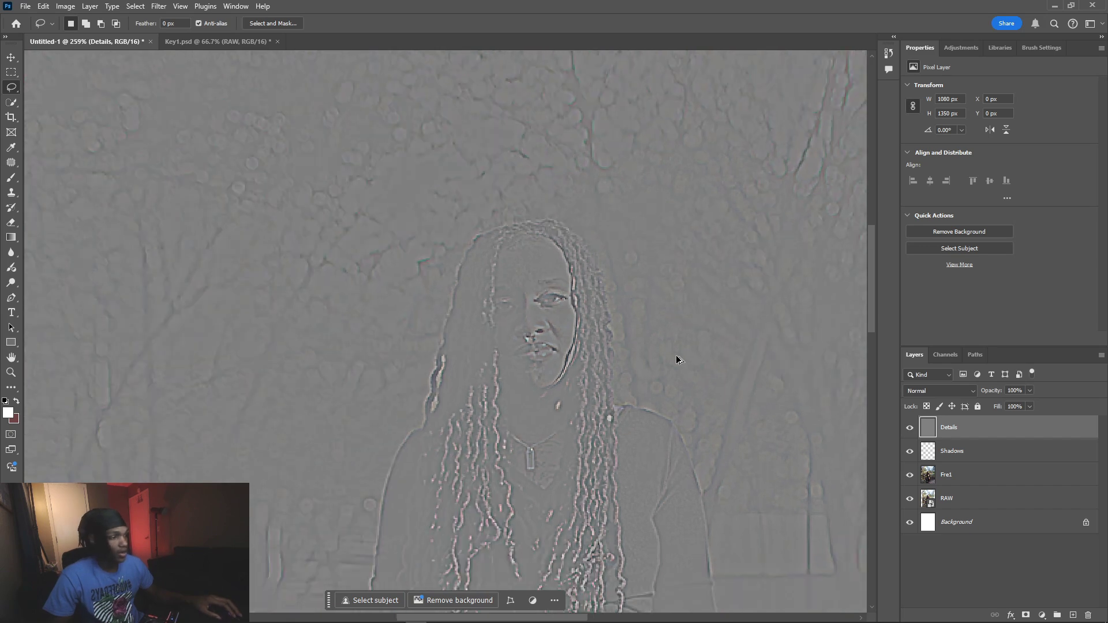
Set the Details layer's blend mode to Pin Light and inspect the sharpening on the subject
{"action": "left_click", "coordinate": [952, 391]}
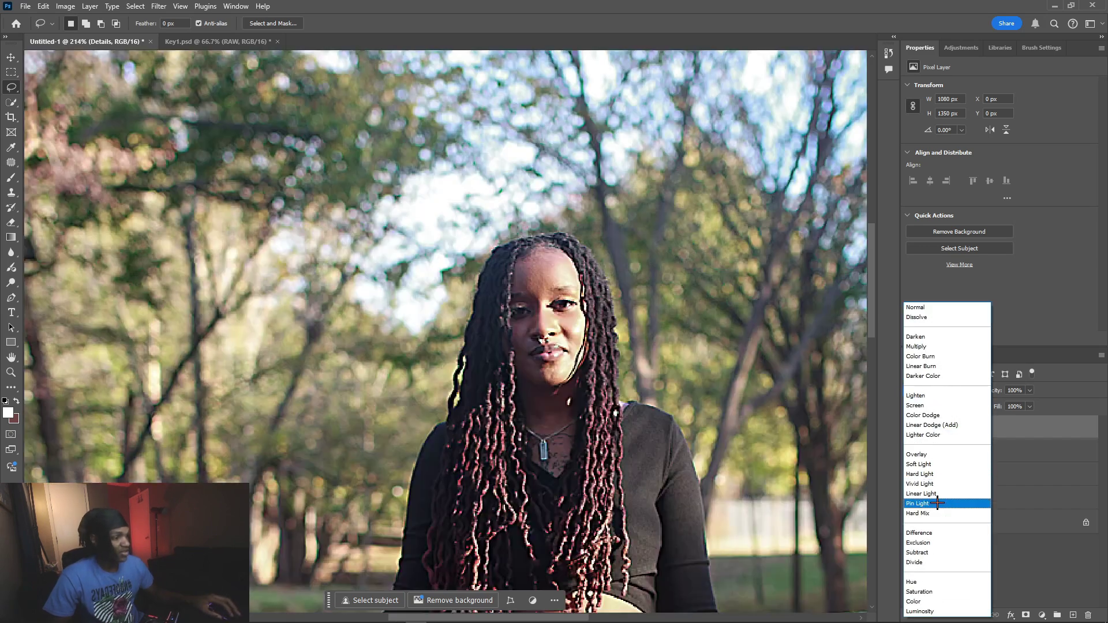
{"action": "left_click", "coordinate": [938, 504]}
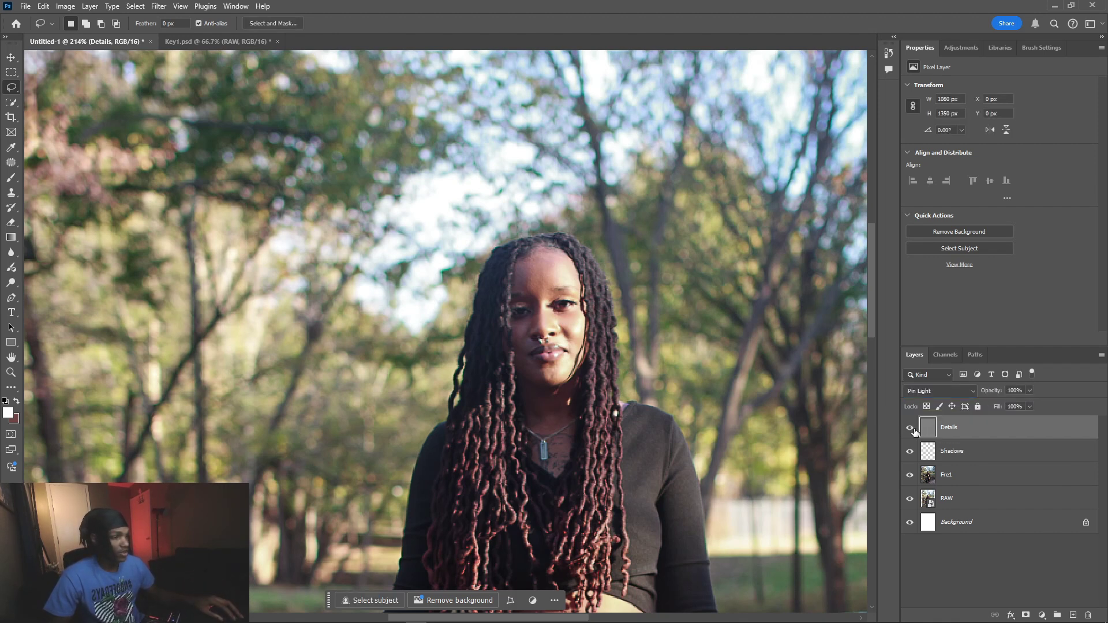
{"action": "scroll", "coordinate": [577, 390], "scroll_direction": "down", "scroll_amount": 3, "text": "alt"}
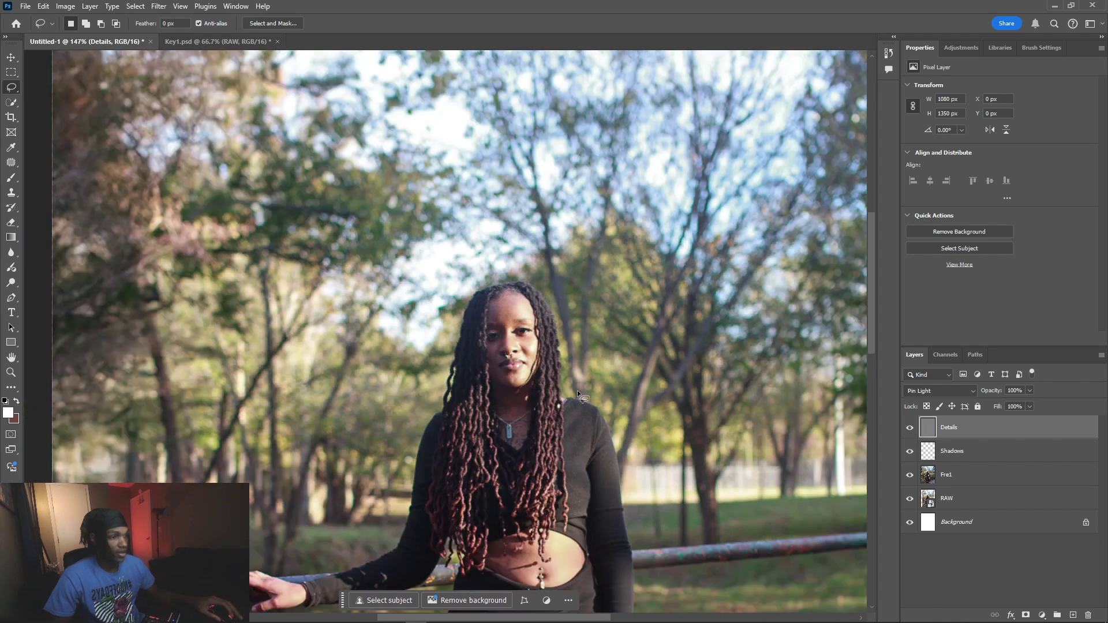
{"action": "scroll", "coordinate": [577, 390], "scroll_direction": "up", "scroll_amount": 2, "text": "alt"}
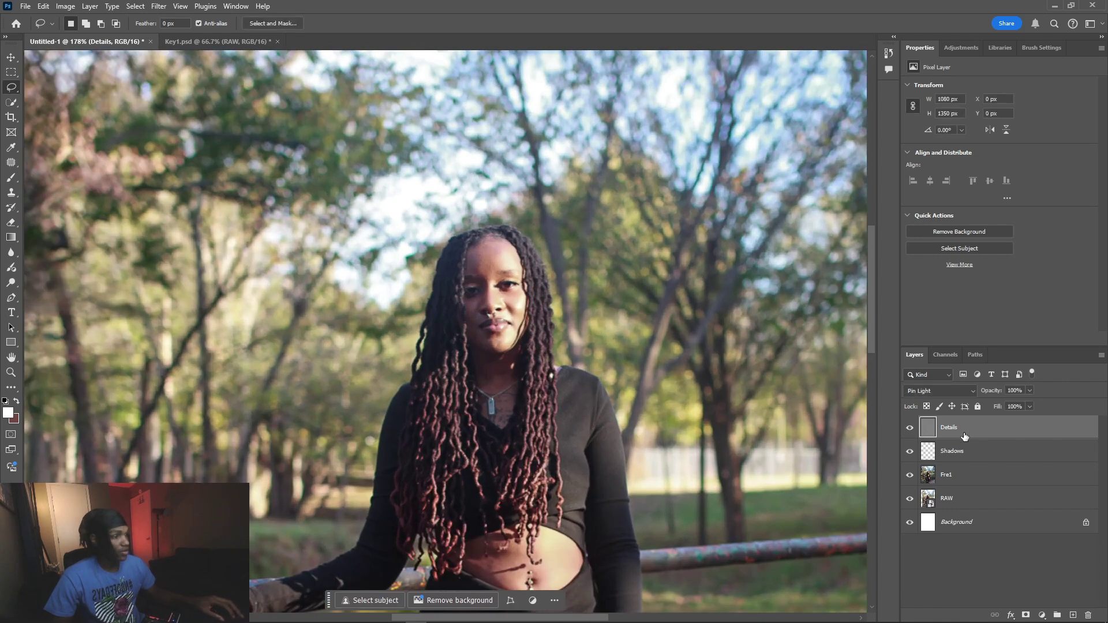
Clip the Shadows layer to the Fre1 layer beneath it with a clipping mask
{"action": "left_click", "coordinate": [964, 451]}
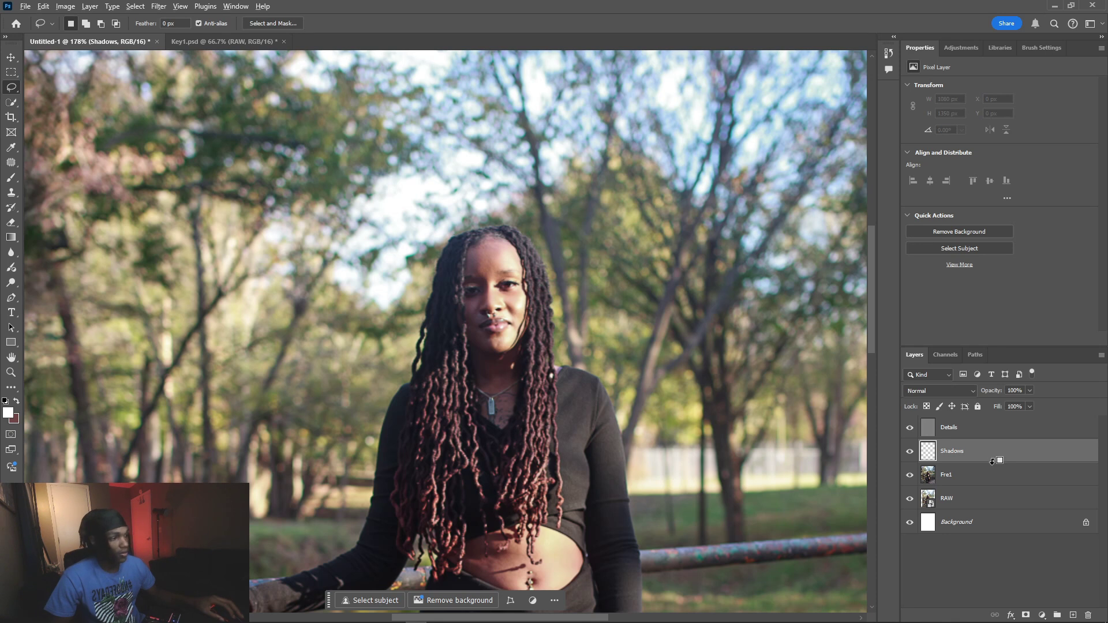
{"action": "left_click", "coordinate": [1000, 461], "text": "alt"}
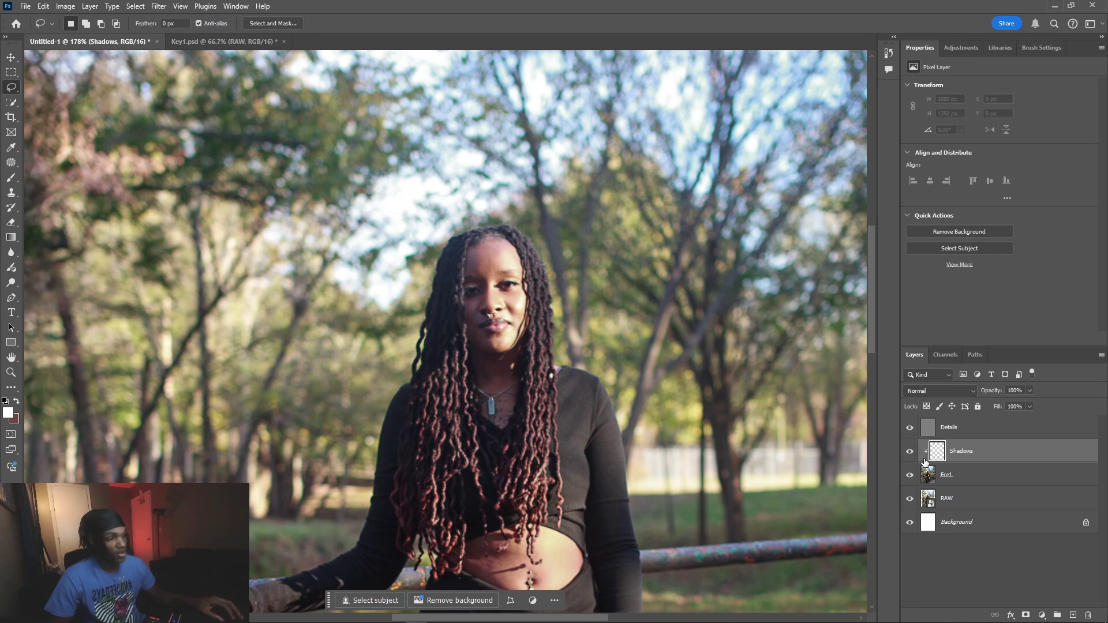
{"action": "left_click", "coordinate": [991, 460], "text": "alt"}
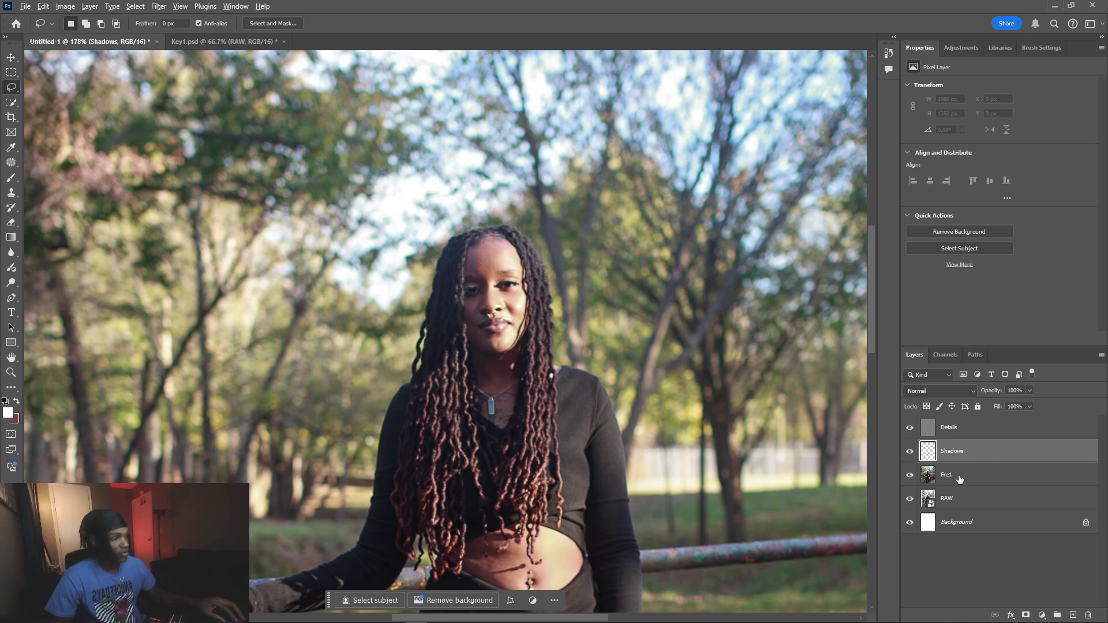
{"action": "left_click", "coordinate": [993, 460], "text": "alt"}
{"action": "left_click", "coordinate": [993, 462], "text": "alt"}
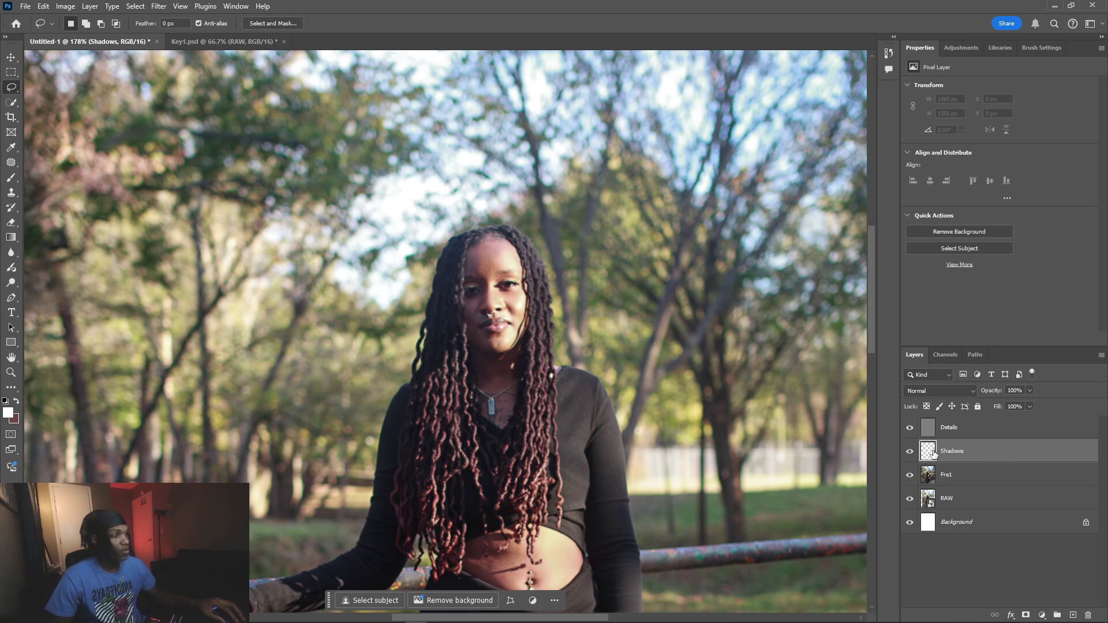
{"action": "right_click", "coordinate": [997, 453]}
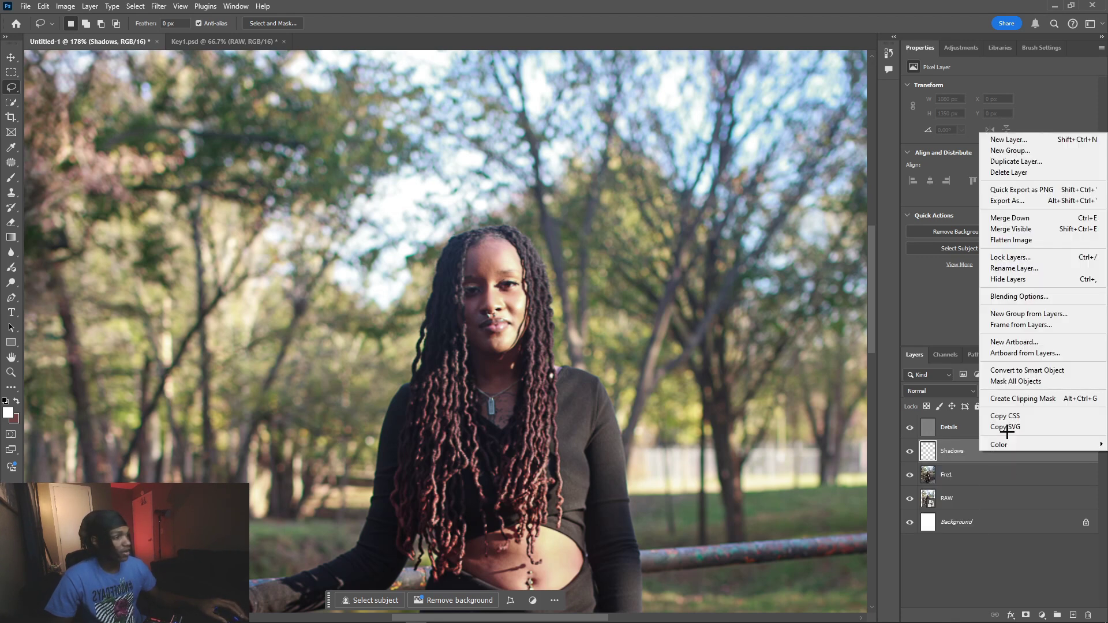
{"action": "left_click", "coordinate": [1039, 399]}
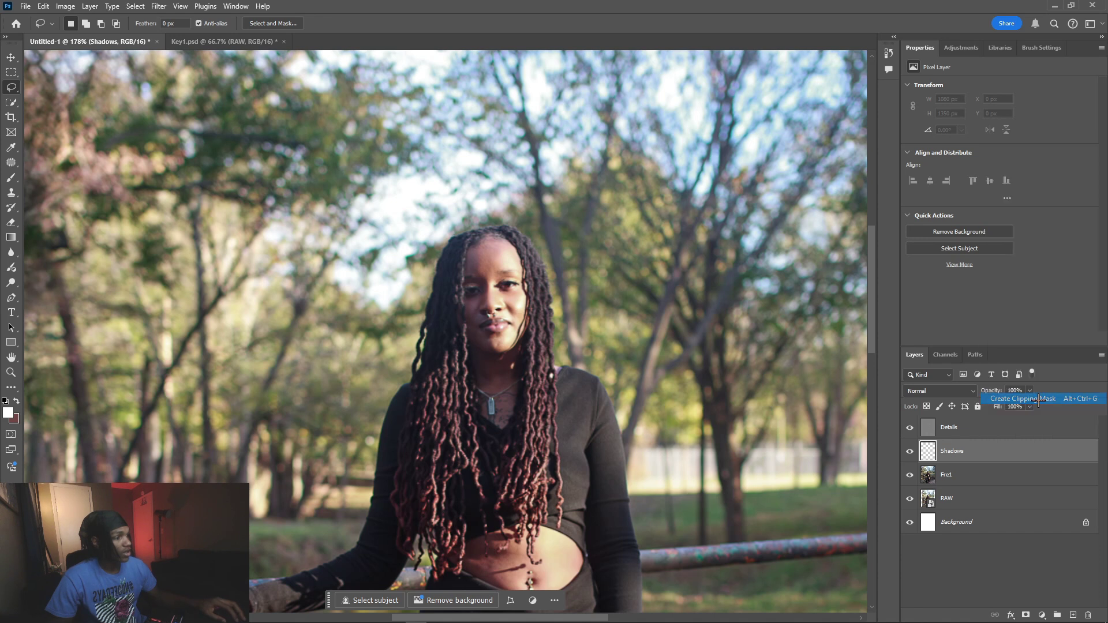
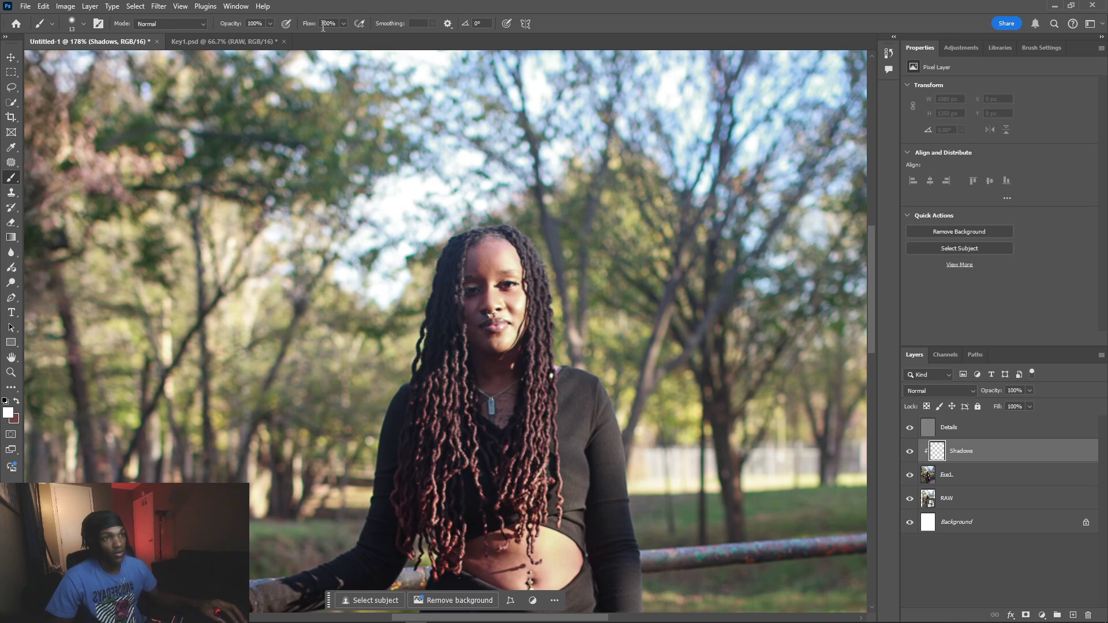
Set the brush flow to 5% and paint a sampled light skin tone under the subject's eye on the Shadows layer
{"action": "left_click", "coordinate": [330, 25]}
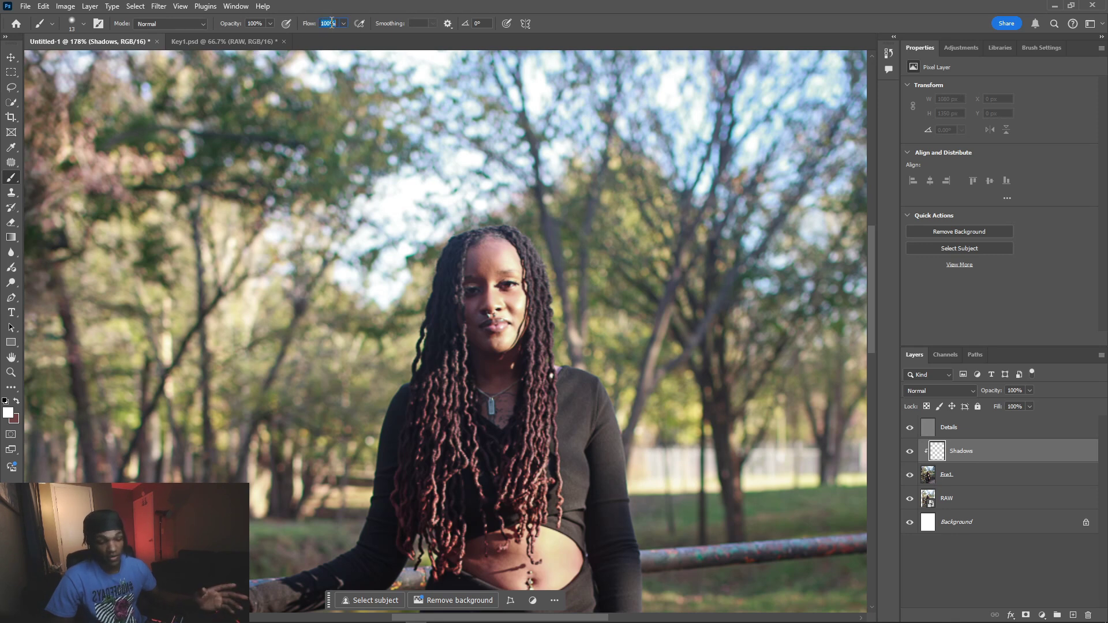
{"action": "type", "text": "5"}
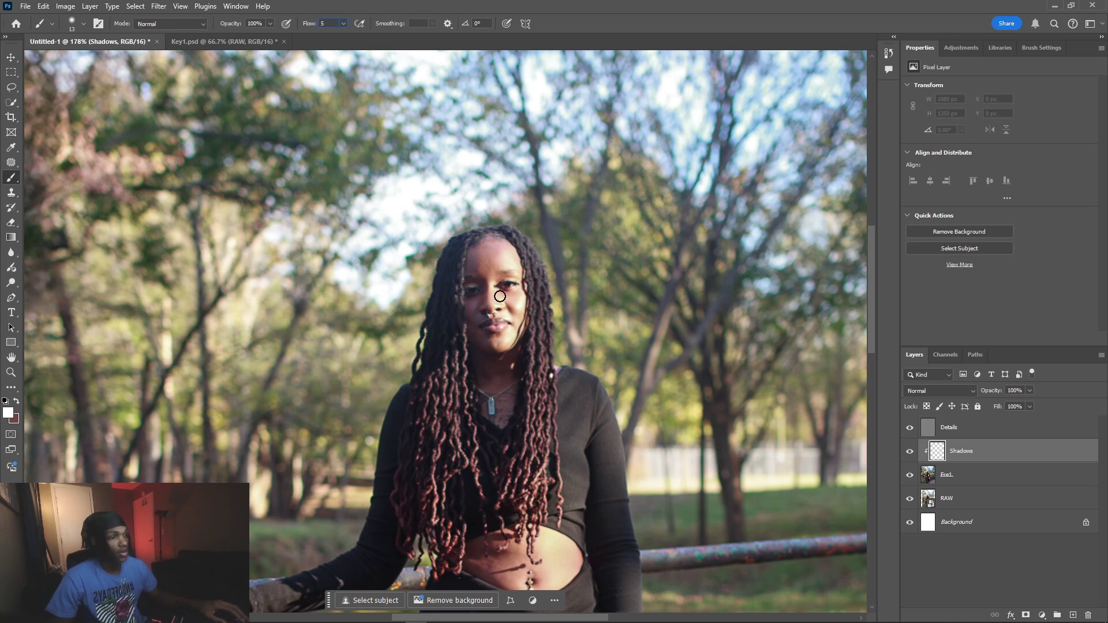
{"action": "key", "text": "Return"}
{"action": "scroll", "coordinate": [511, 311], "scroll_direction": "up", "scroll_amount": 2}
{"action": "scroll", "coordinate": [511, 310], "scroll_direction": "up", "scroll_amount": 3}
{"action": "left_click", "coordinate": [519, 281], "text": "alt"}
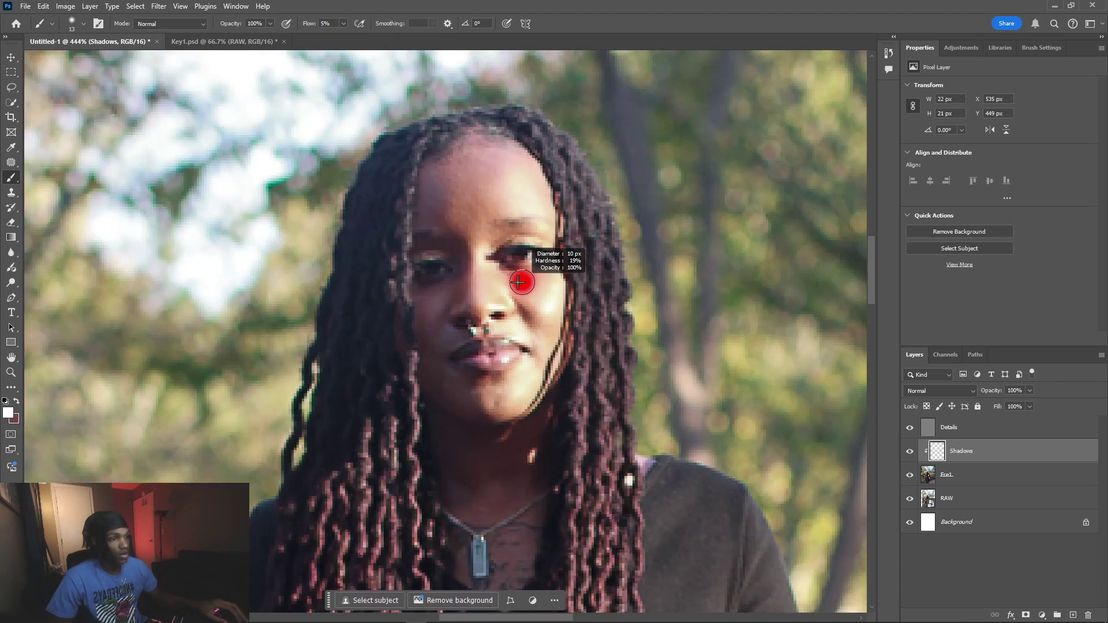
{"action": "left_click", "coordinate": [518, 281], "text": "alt"}
{"action": "left_click_drag", "start_coordinate": [513, 274], "coordinate": [529, 275]}
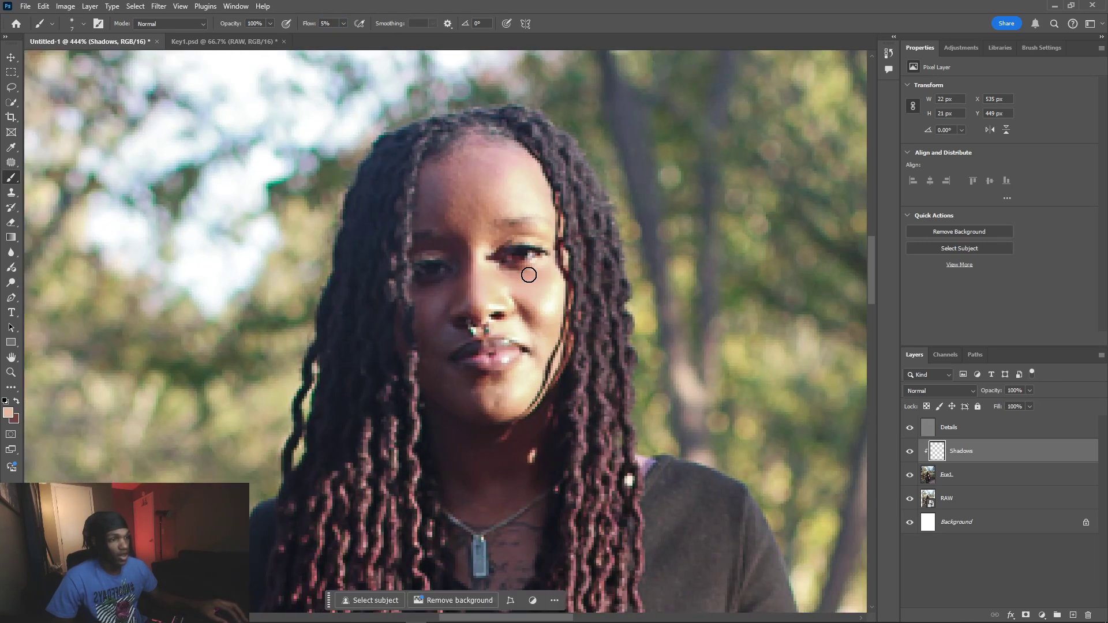
{"action": "left_click", "coordinate": [498, 271], "text": "alt"}
Sample skin tones from the forehead and brush them over its shadowed areas down to the brow
{"action": "left_click", "coordinate": [472, 193], "text": "alt"}
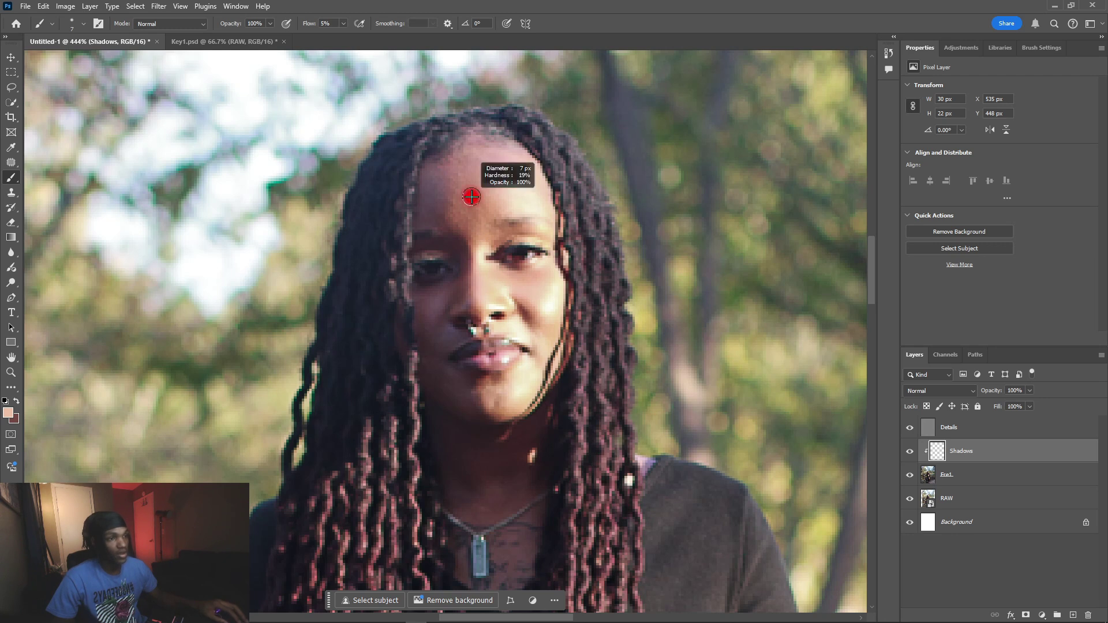
{"action": "left_click", "coordinate": [471, 192], "text": "alt"}
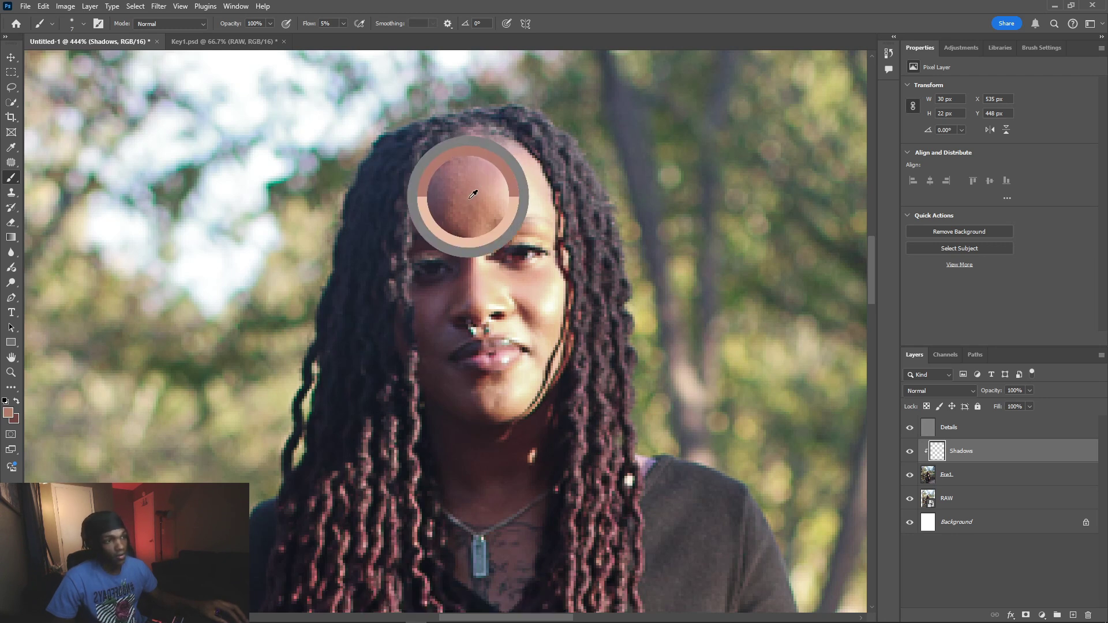
{"action": "right_click", "coordinate": [478, 195], "text": "alt"}
{"action": "left_click", "coordinate": [468, 193], "text": "alt"}
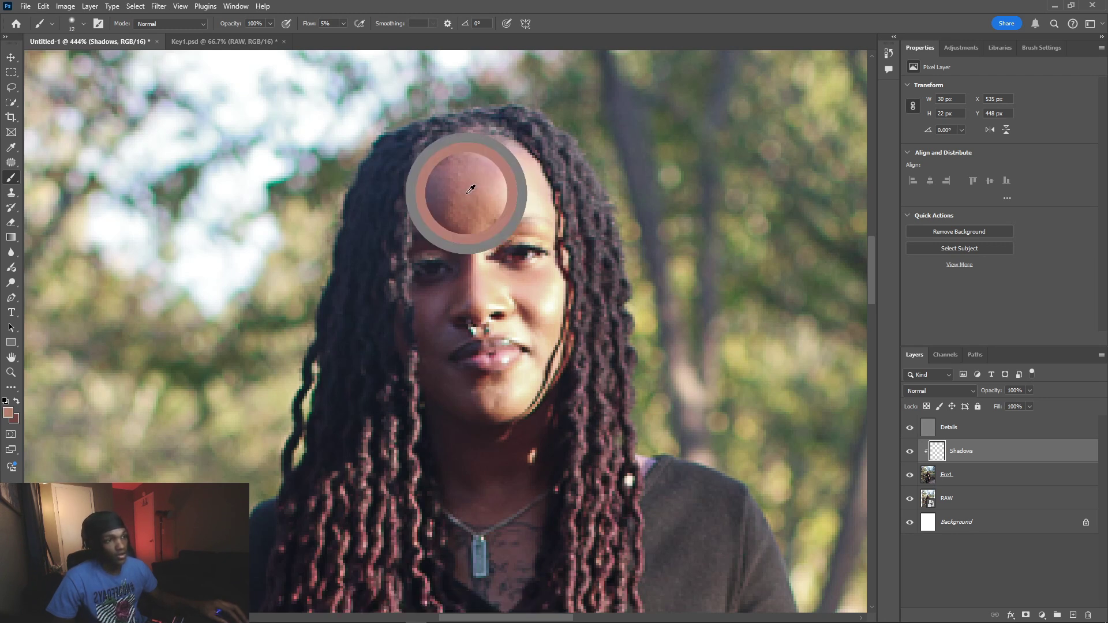
{"action": "mouse_move", "coordinate": [435, 182]}
{"action": "left_mouse_down"}
{"action": "mouse_move", "coordinate": [427, 193]}
{"action": "mouse_move", "coordinate": [460, 203]}
{"action": "mouse_move", "coordinate": [451, 224]}
{"action": "mouse_move", "coordinate": [472, 228]}
{"action": "left_mouse_up"}
{"action": "left_click", "coordinate": [463, 230], "text": "alt"}
{"action": "right_click", "coordinate": [462, 229], "text": "alt"}
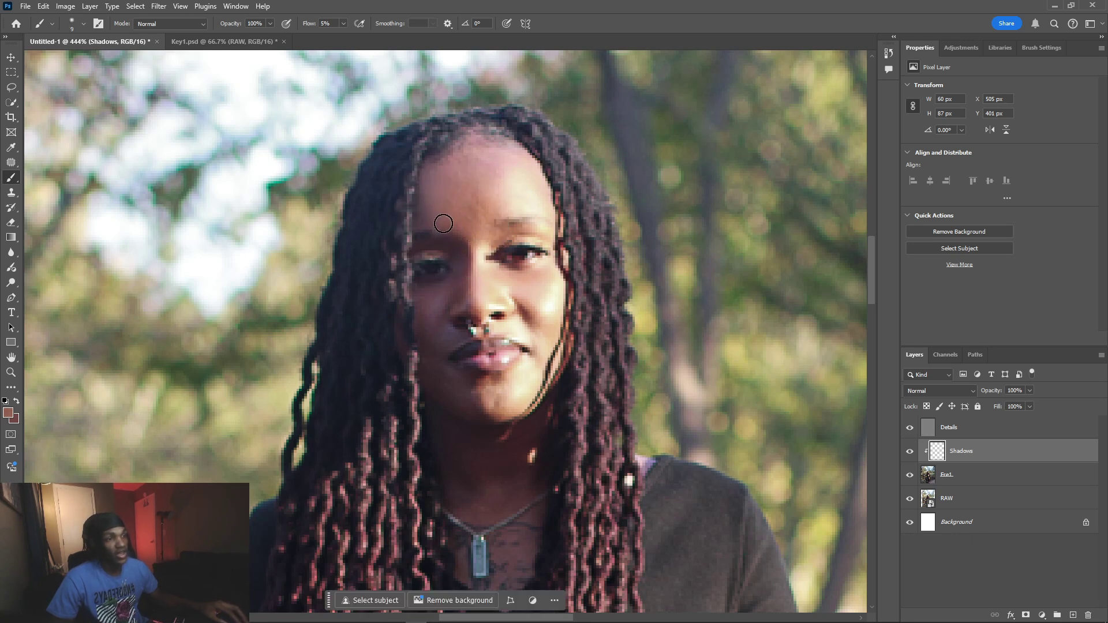
Sample a lighter skin tone and paint it softly between and above the eyebrows and around the mouth
{"action": "left_click", "coordinate": [488, 236], "text": "alt"}
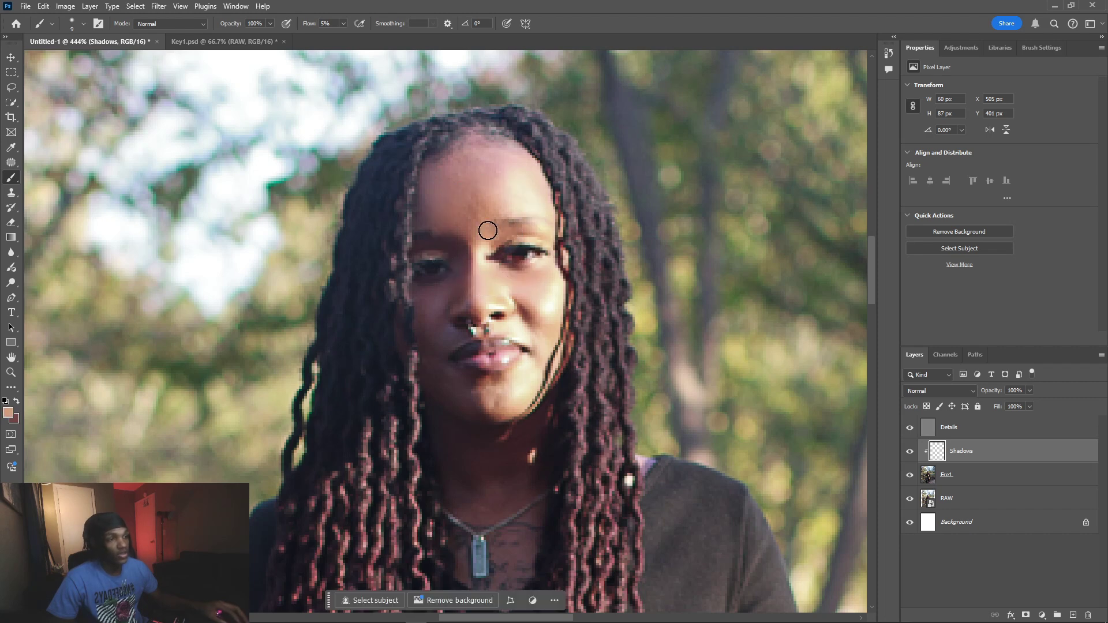
{"action": "left_click", "coordinate": [489, 244], "text": "alt"}
{"action": "left_click_drag", "start_coordinate": [499, 237], "coordinate": [517, 231]}
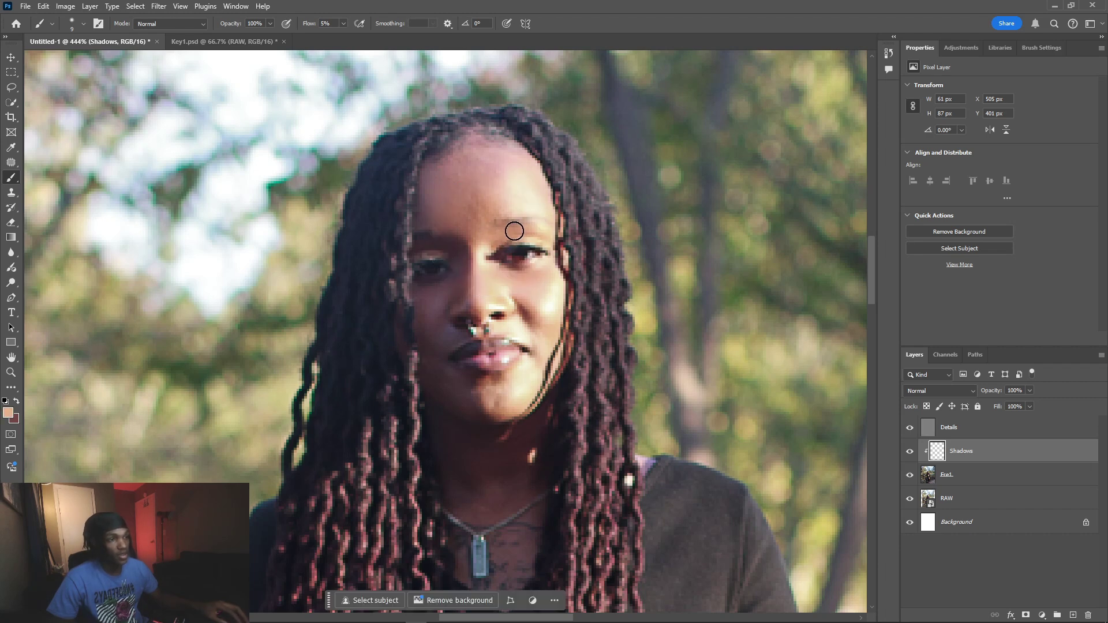
{"action": "scroll", "coordinate": [514, 306], "scroll_direction": "down", "scroll_amount": 1}
{"action": "scroll", "coordinate": [503, 358], "scroll_direction": "down", "scroll_amount": 1}
{"action": "scroll", "coordinate": [500, 368], "scroll_direction": "up", "scroll_amount": 3}
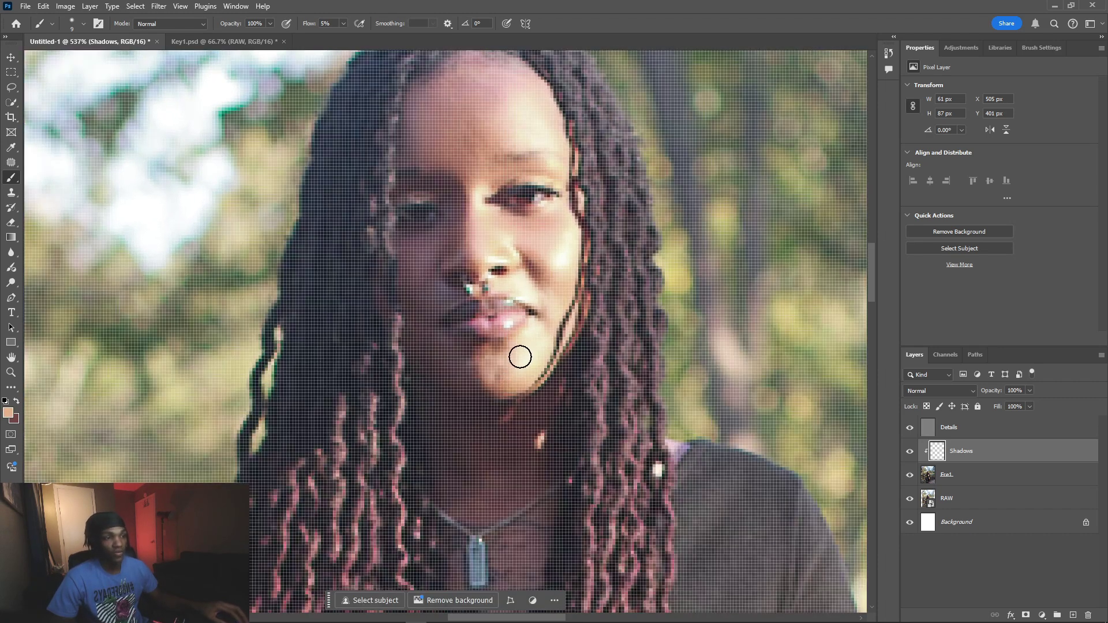
{"action": "scroll", "coordinate": [520, 356], "scroll_direction": "down", "scroll_amount": 1}
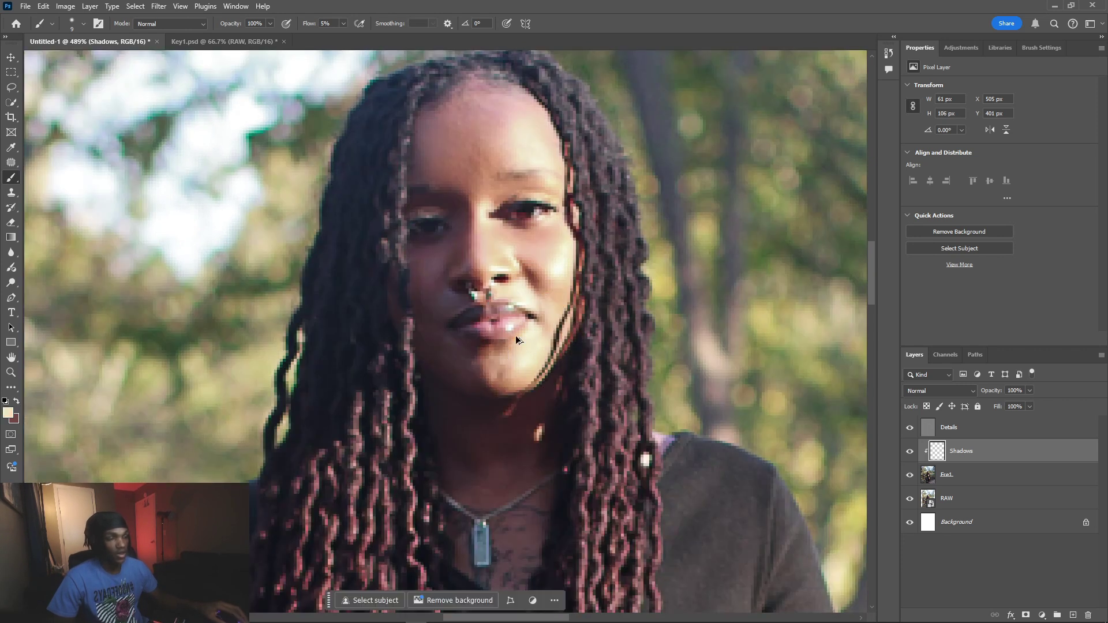
Resize the brush and blend sampled skin tones over the shadows on the lower face and chin
{"action": "scroll", "coordinate": [517, 340], "scroll_direction": "down", "scroll_amount": 6}
{"action": "scroll", "coordinate": [657, 194], "scroll_direction": "down", "scroll_amount": 6}
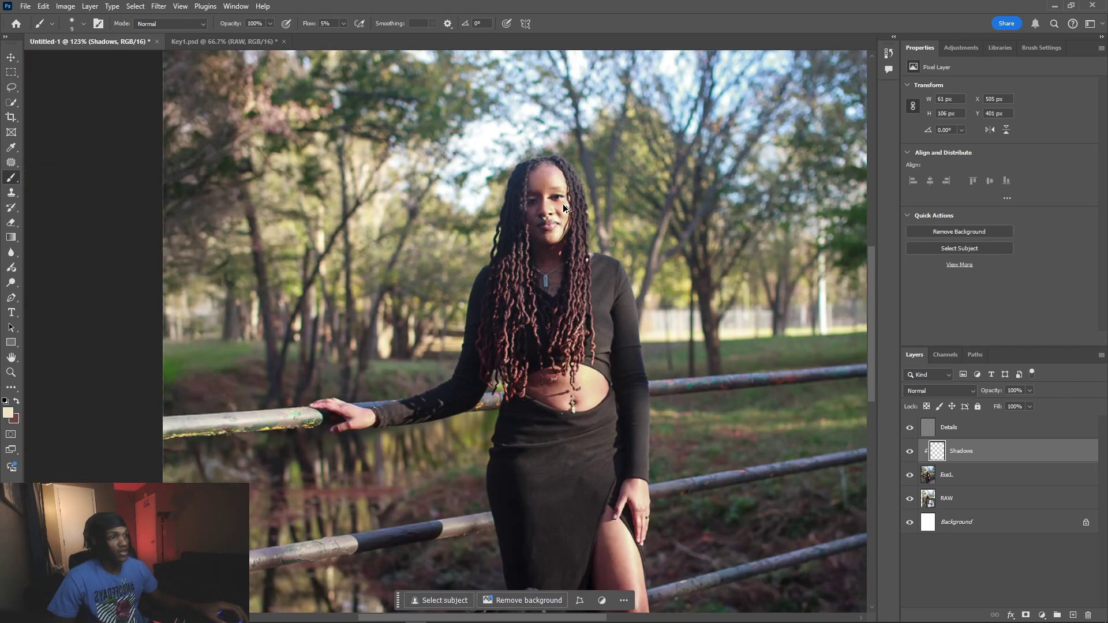
{"action": "scroll", "coordinate": [564, 208], "scroll_direction": "up", "scroll_amount": 7}
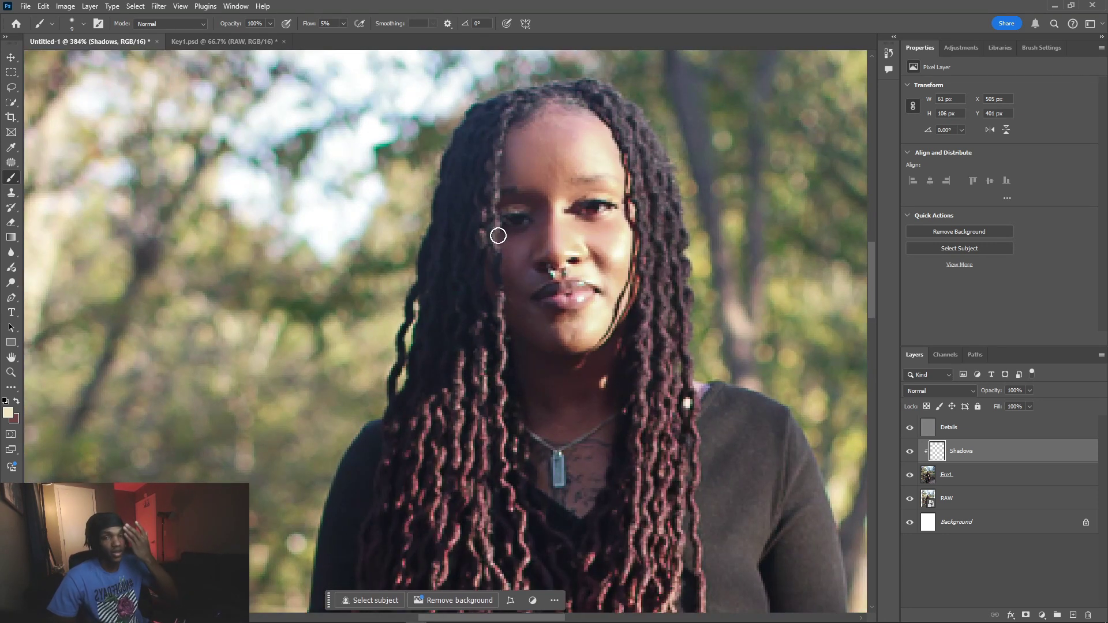
{"action": "left_click_drag", "start_coordinate": [552, 212], "coordinate": [556, 212]}
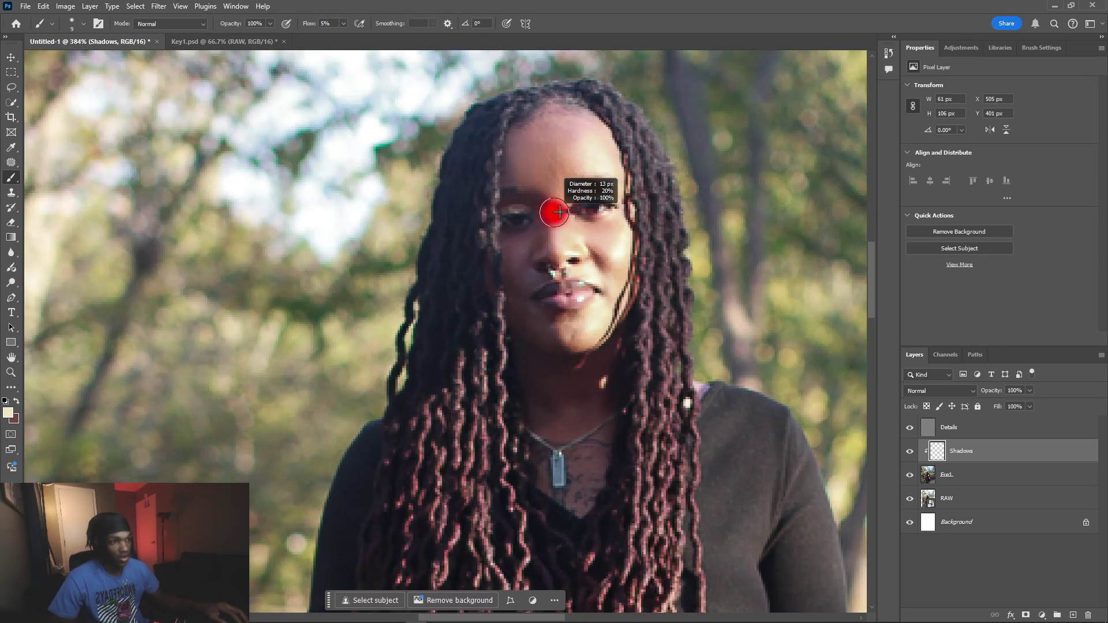
{"action": "left_click", "coordinate": [538, 192], "text": "alt"}
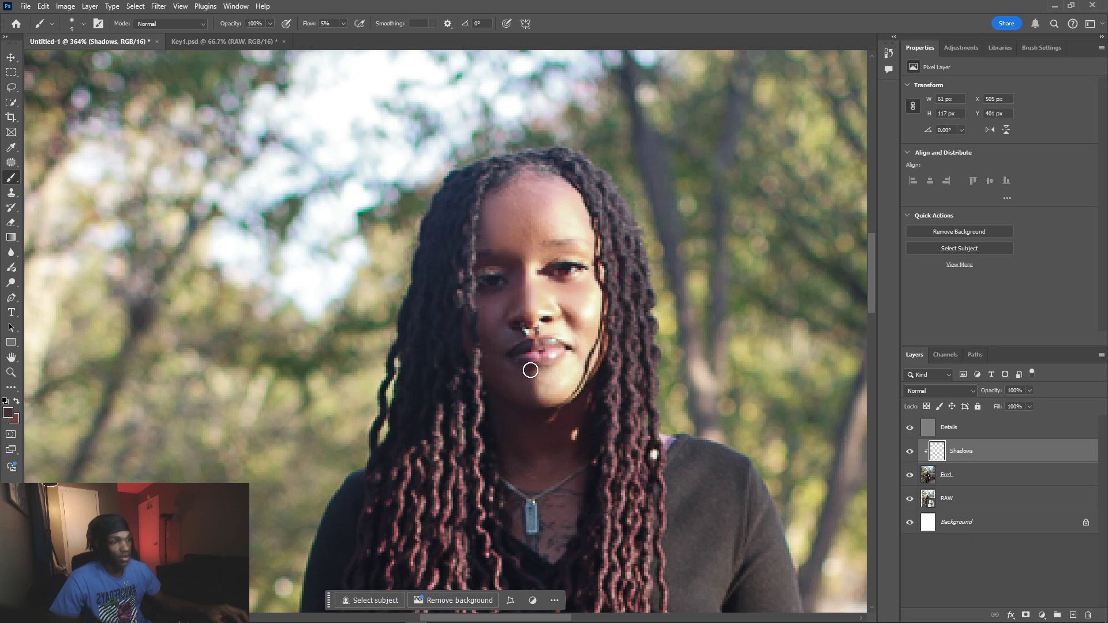
{"action": "left_click", "coordinate": [579, 371], "text": "alt"}
{"action": "mouse_move", "coordinate": [547, 389]}
{"action": "left_mouse_down"}
{"action": "mouse_move", "coordinate": [539, 398]}
{"action": "mouse_move", "coordinate": [527, 391]}
{"action": "left_mouse_up"}
{"action": "left_click", "coordinate": [527, 385], "text": "alt"}
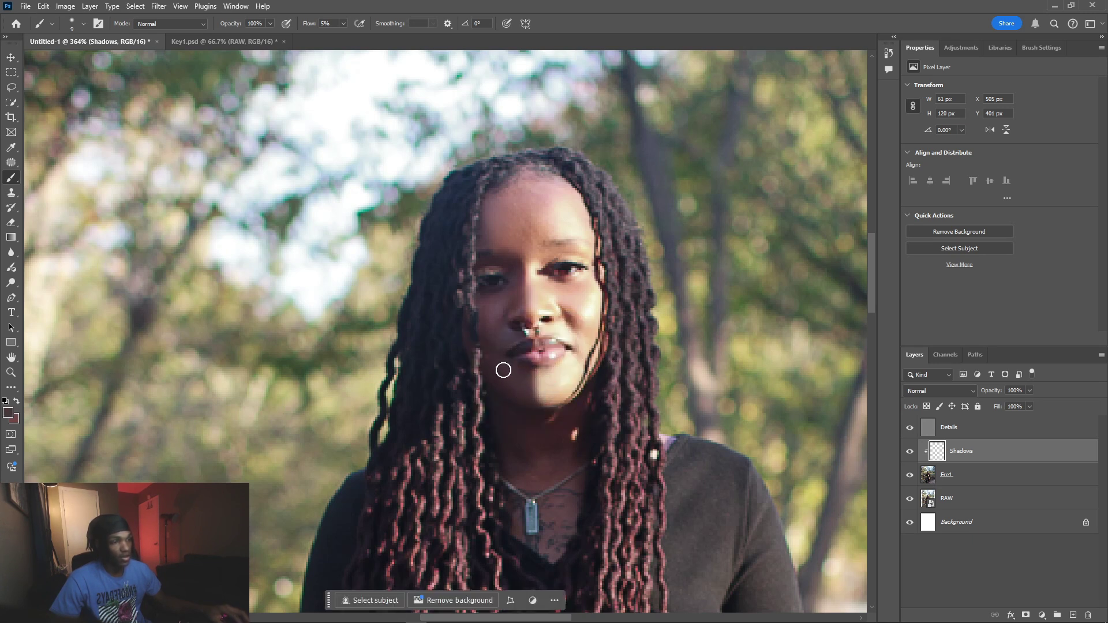
{"action": "left_click", "coordinate": [504, 370], "text": "alt"}
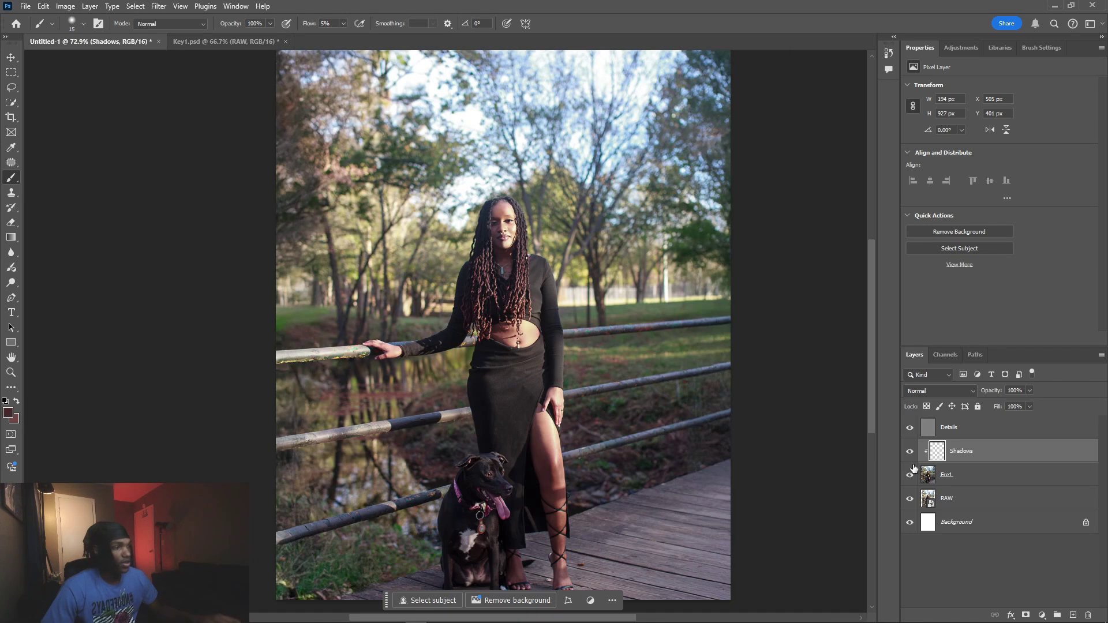
Toggle the Shadows layer's visibility to compare the retouch, and inspect the face and hair up close
{"action": "left_click", "coordinate": [910, 452]}
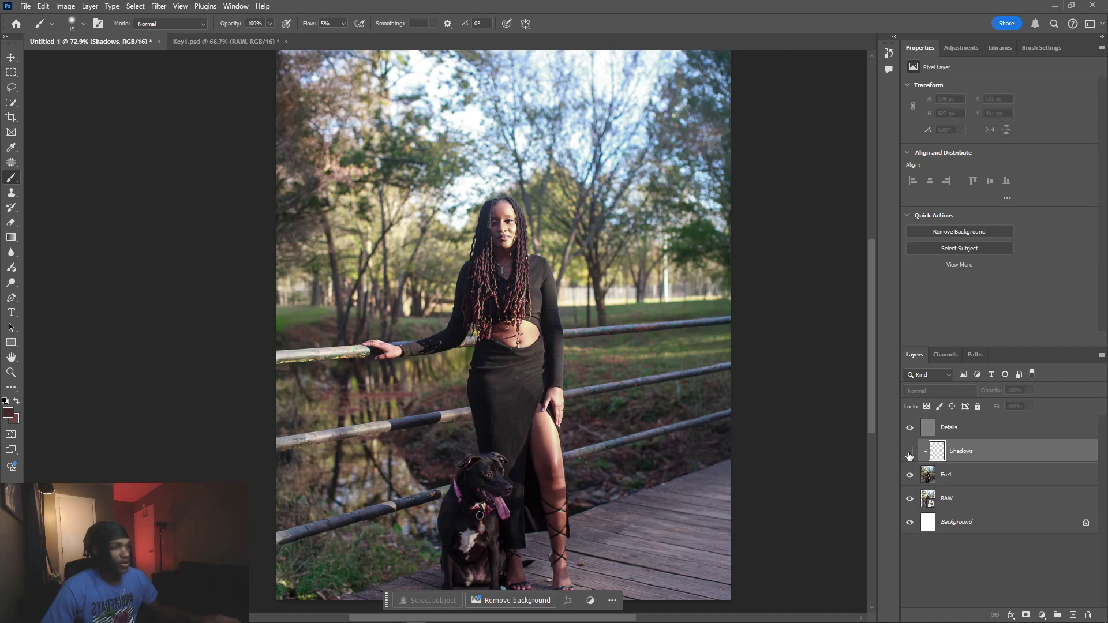
{"action": "left_click", "coordinate": [909, 451]}
{"action": "scroll", "coordinate": [507, 254], "scroll_direction": "up", "scroll_amount": 10}
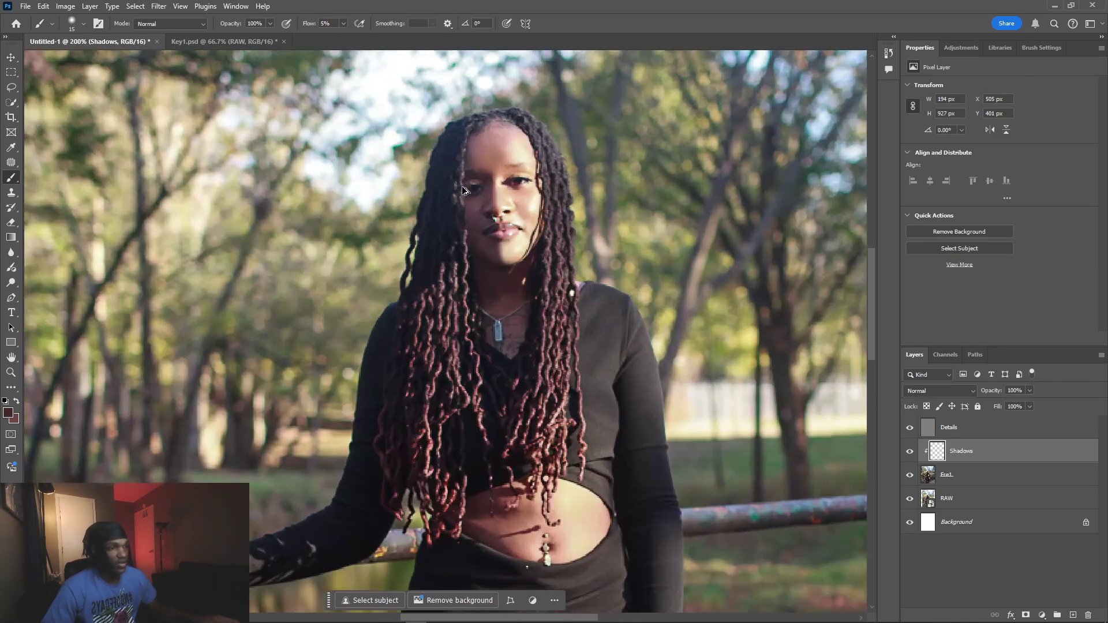
{"action": "key", "text": "bracketleft"}
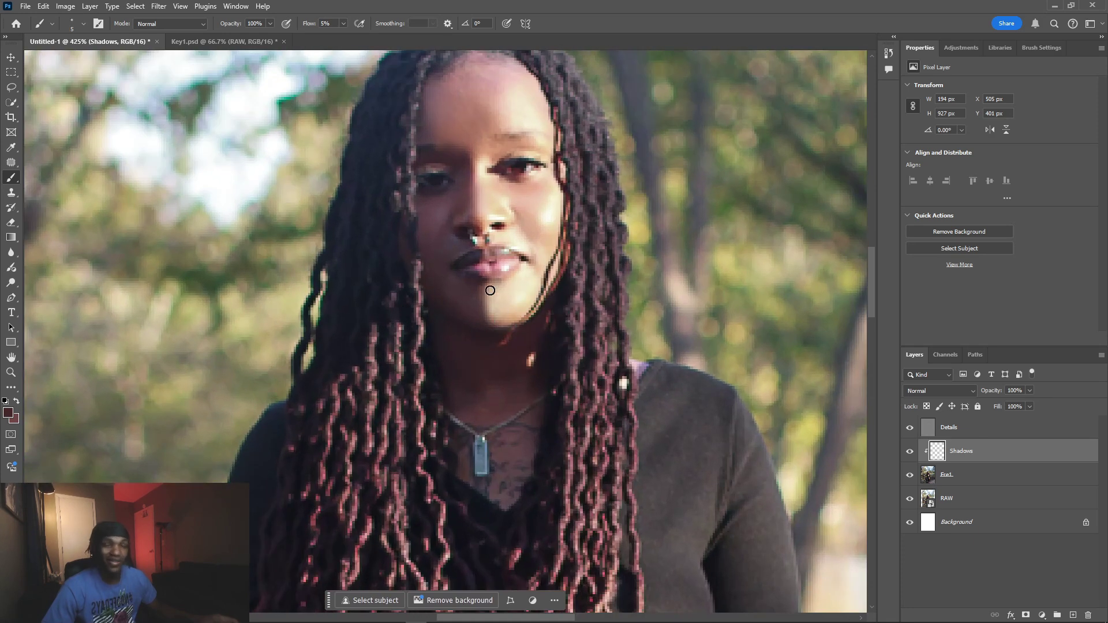
{"action": "scroll", "coordinate": [503, 303], "scroll_direction": "down", "scroll_amount": 2}
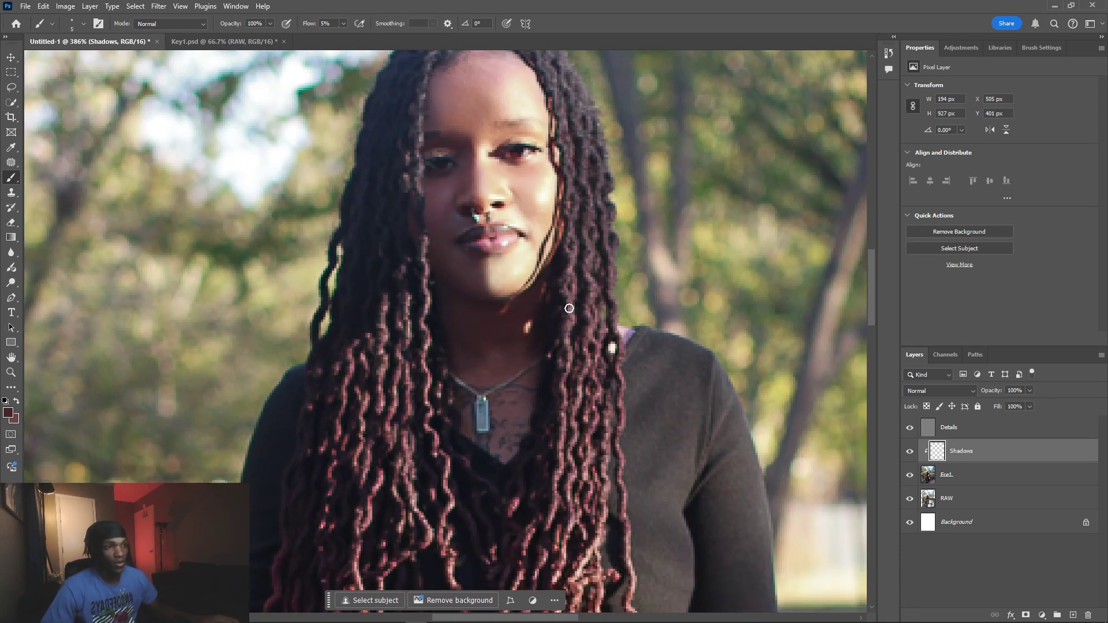
{"action": "scroll", "coordinate": [569, 310], "scroll_direction": "up", "scroll_amount": 4}
Merge the Details, Shadows and Fre1 layers into a single layer
{"action": "left_click", "coordinate": [966, 433], "text": "shift"}
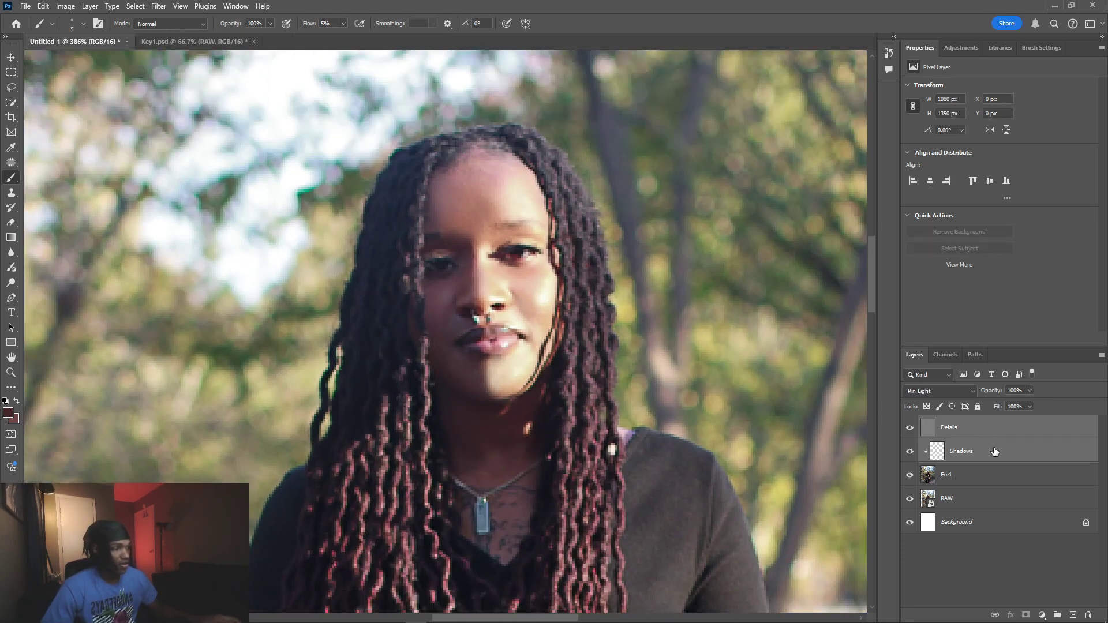
{"action": "left_click", "coordinate": [960, 475], "text": "shift"}
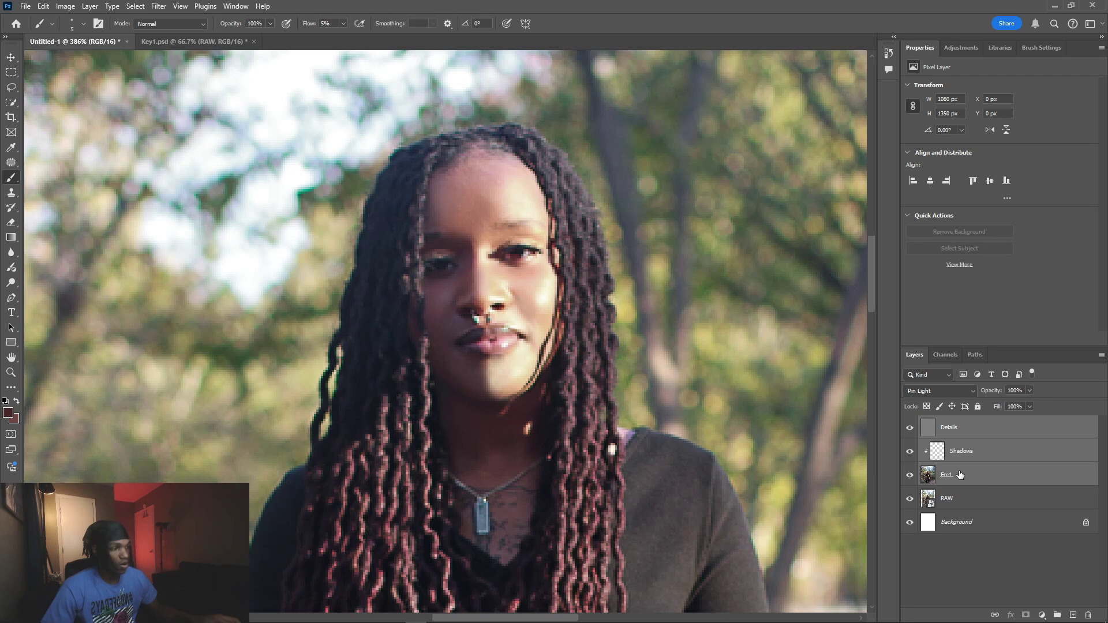
{"action": "left_click", "coordinate": [981, 431]}
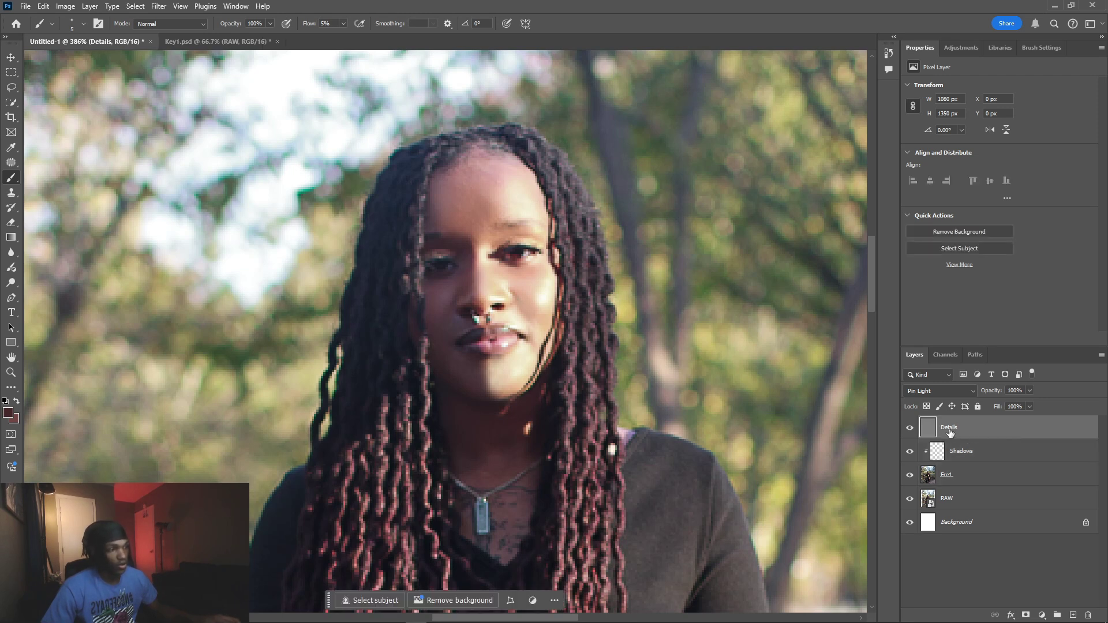
{"action": "left_click", "coordinate": [985, 473], "text": "shift"}
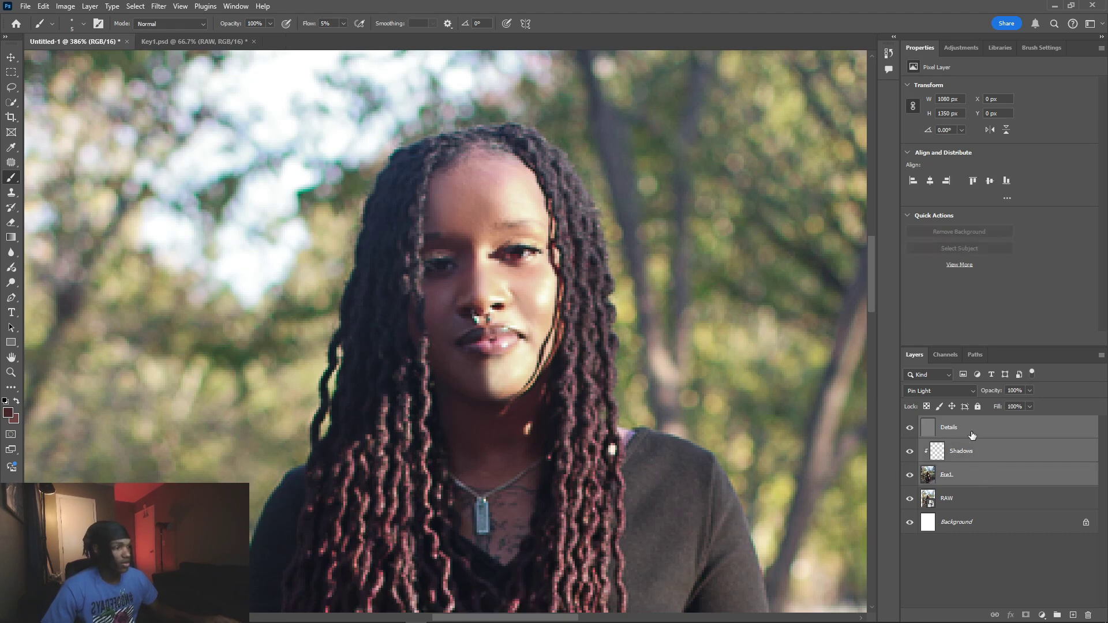
{"action": "right_click", "coordinate": [991, 433]}
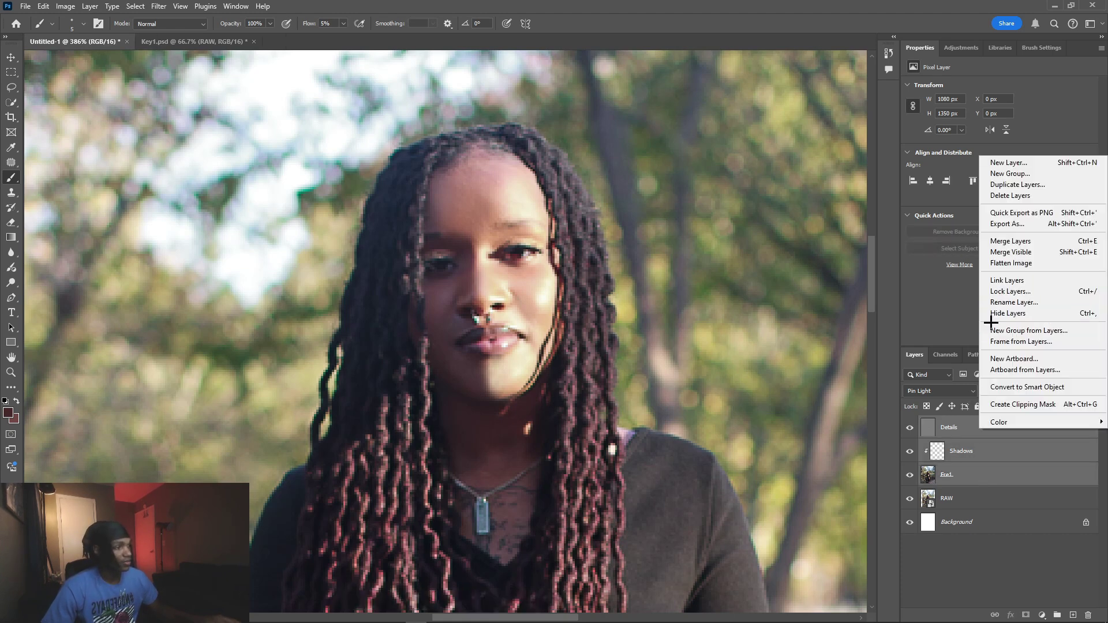
{"action": "left_click", "coordinate": [1037, 241]}
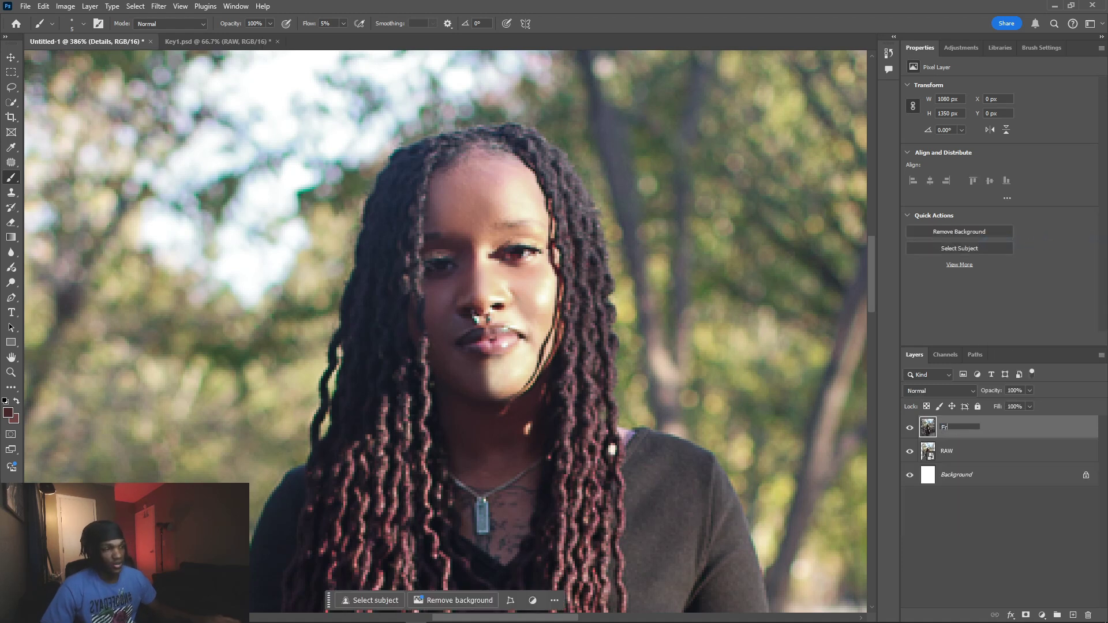
Name the merged layer Fre1, duplicate it and name the copy Fre2
{"action": "key", "text": "Return"}
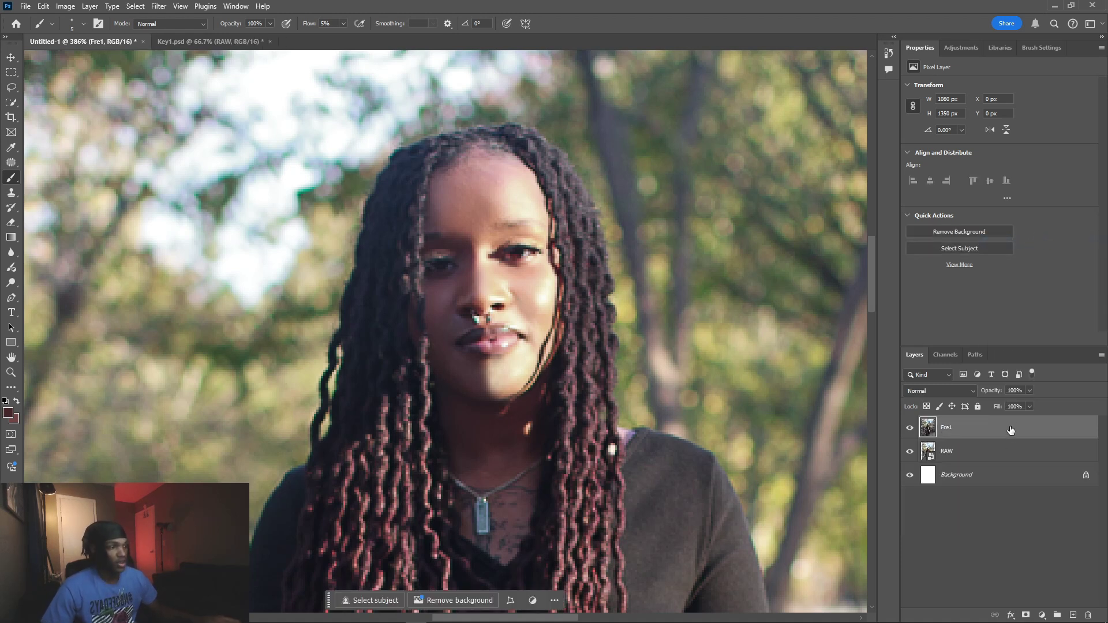
{"action": "key", "text": "ctrl+j"}
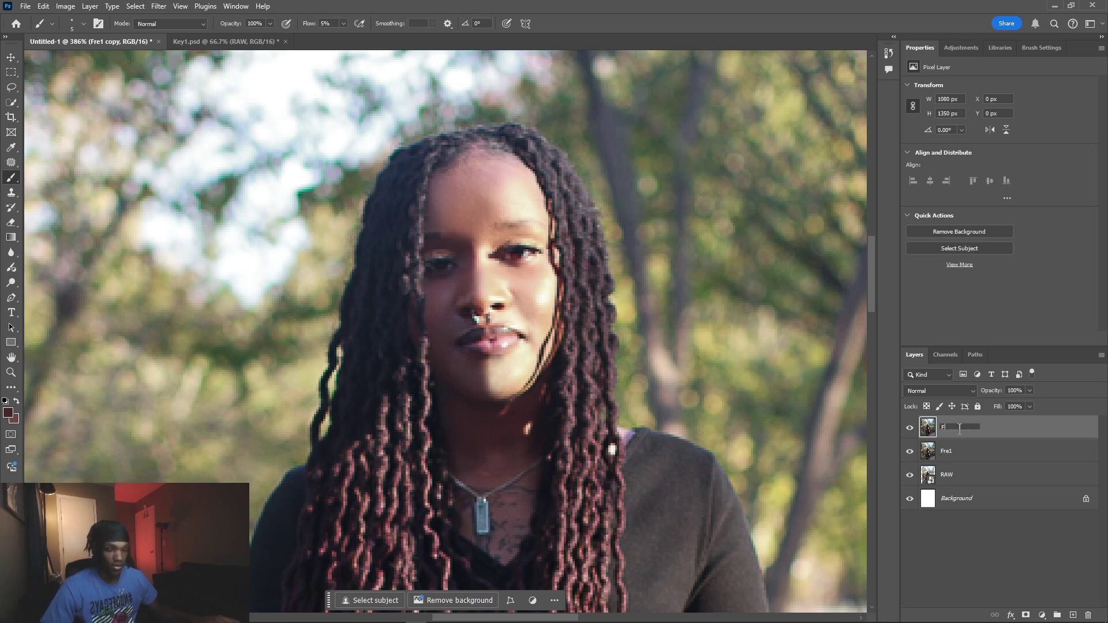
{"action": "key", "text": "Return"}
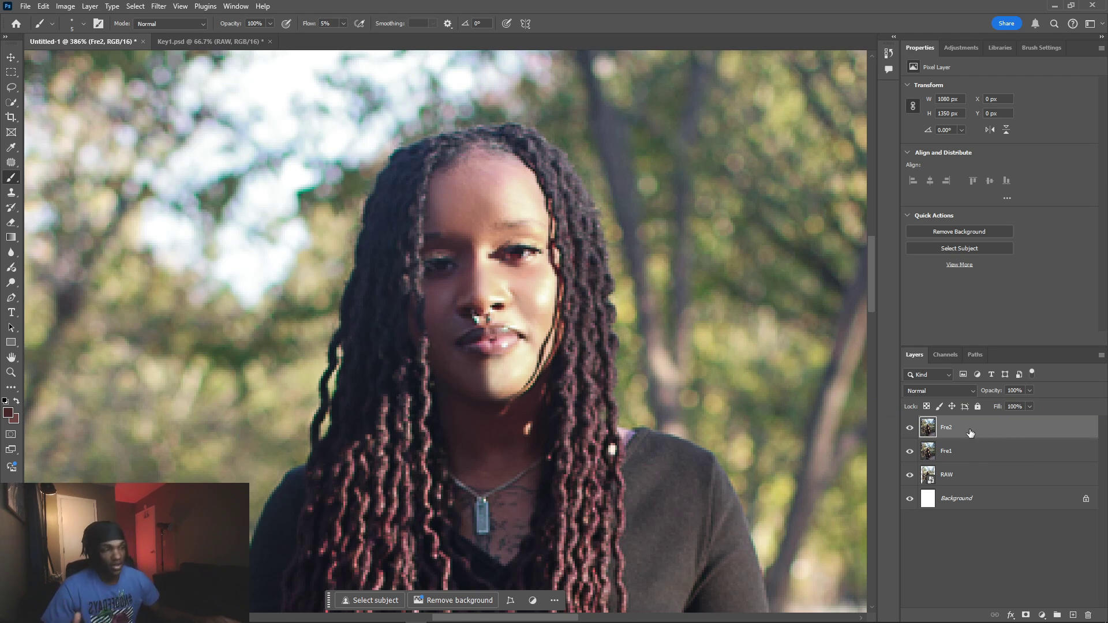
Apply the Fre1 layer to Fre2 with Apply Image, using inverted RGB, Add blending, 100% opacity, scale 2 and offset 0
{"action": "left_click", "coordinate": [65, 5]}
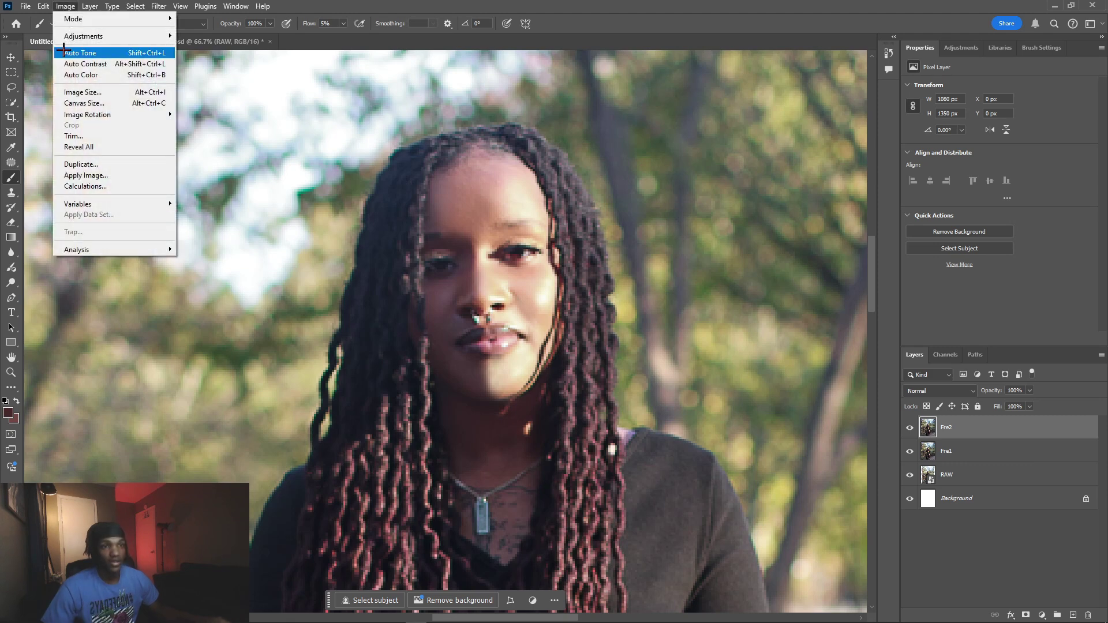
{"action": "left_click", "coordinate": [137, 173]}
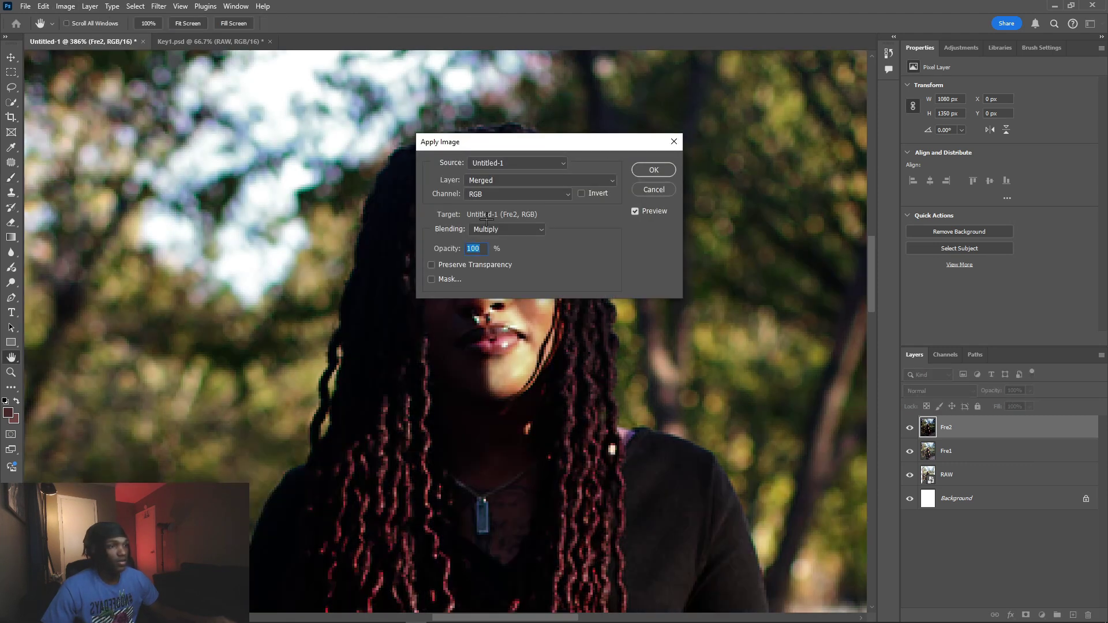
{"action": "left_click", "coordinate": [493, 230]}
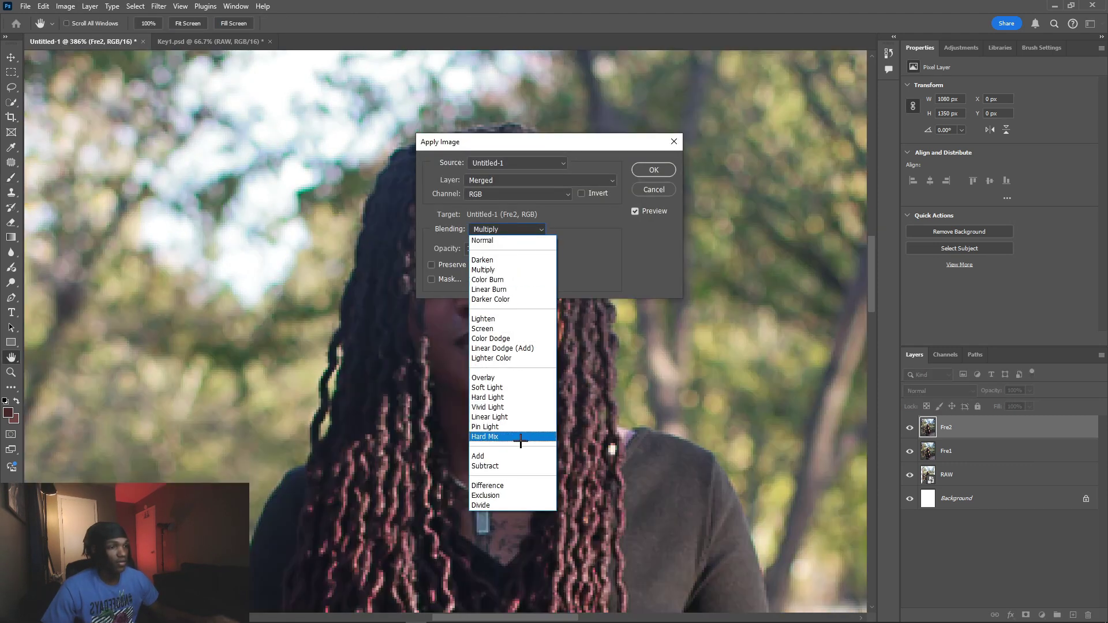
{"action": "left_click", "coordinate": [517, 455]}
{"action": "left_click", "coordinate": [581, 194]}
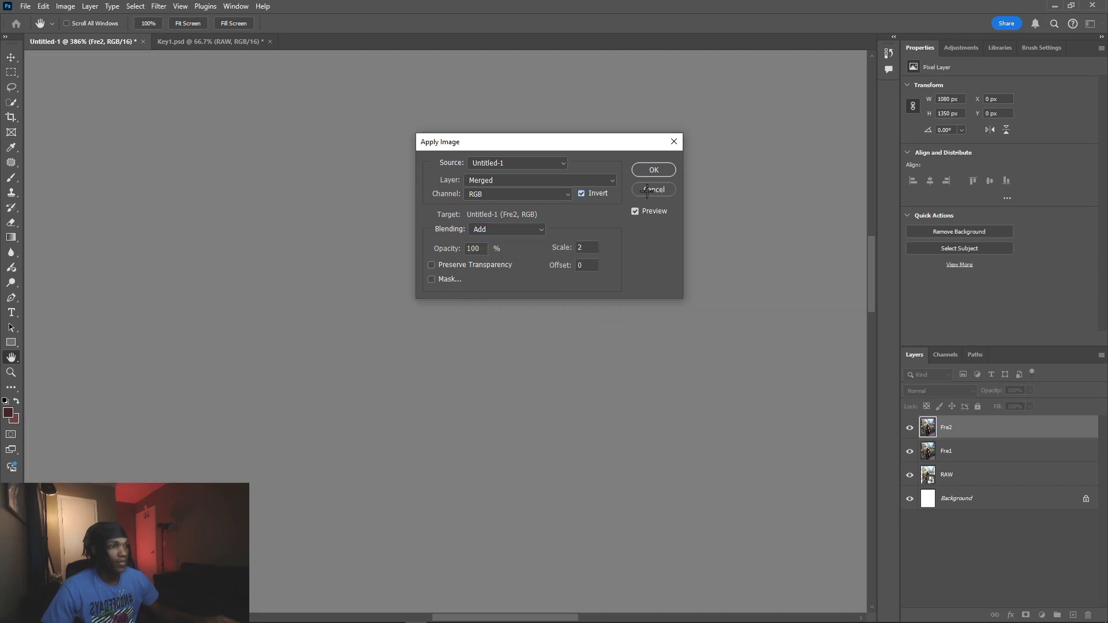
{"action": "left_click", "coordinate": [502, 181]}
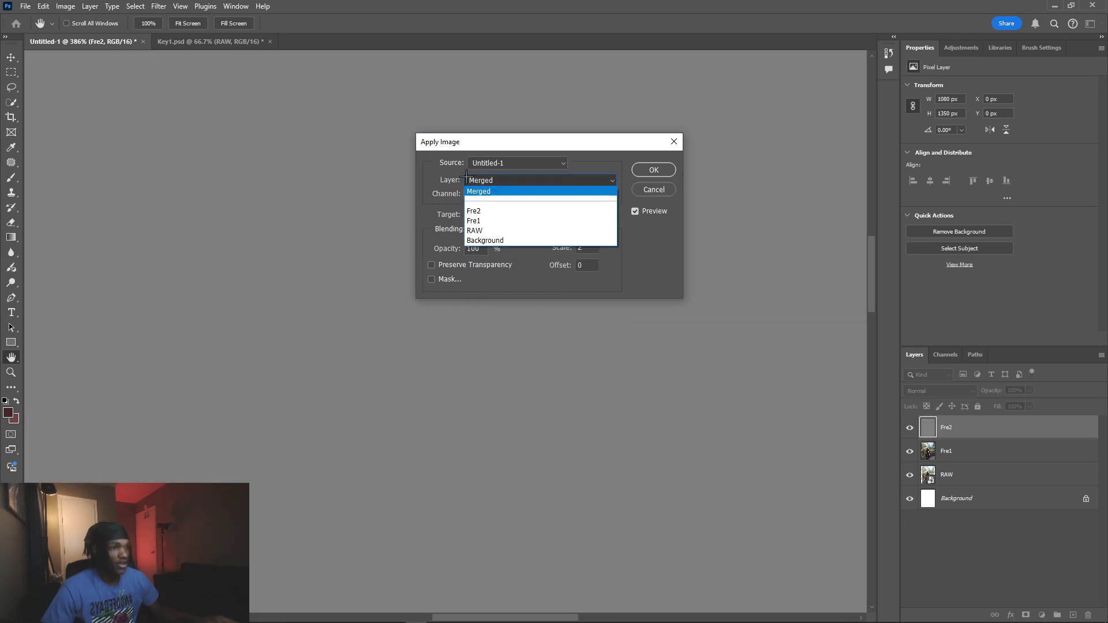
{"action": "left_click", "coordinate": [522, 220]}
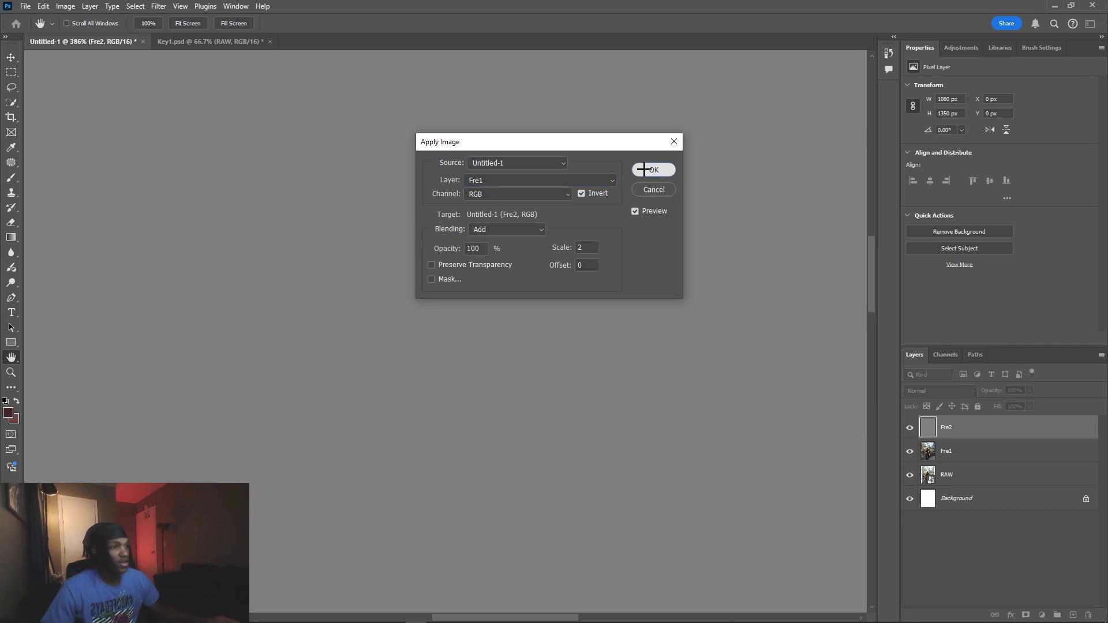
{"action": "left_click", "coordinate": [652, 169]}
Hide Fre2 and apply a Gaussian Blur with a 1.0 pixel radius to the Fre1 layer
{"action": "key", "text": "b"}
{"action": "scroll", "coordinate": [489, 284], "scroll_direction": "down", "scroll_amount": 3}
{"action": "scroll", "coordinate": [340, 250], "scroll_direction": "down", "scroll_amount": 3}
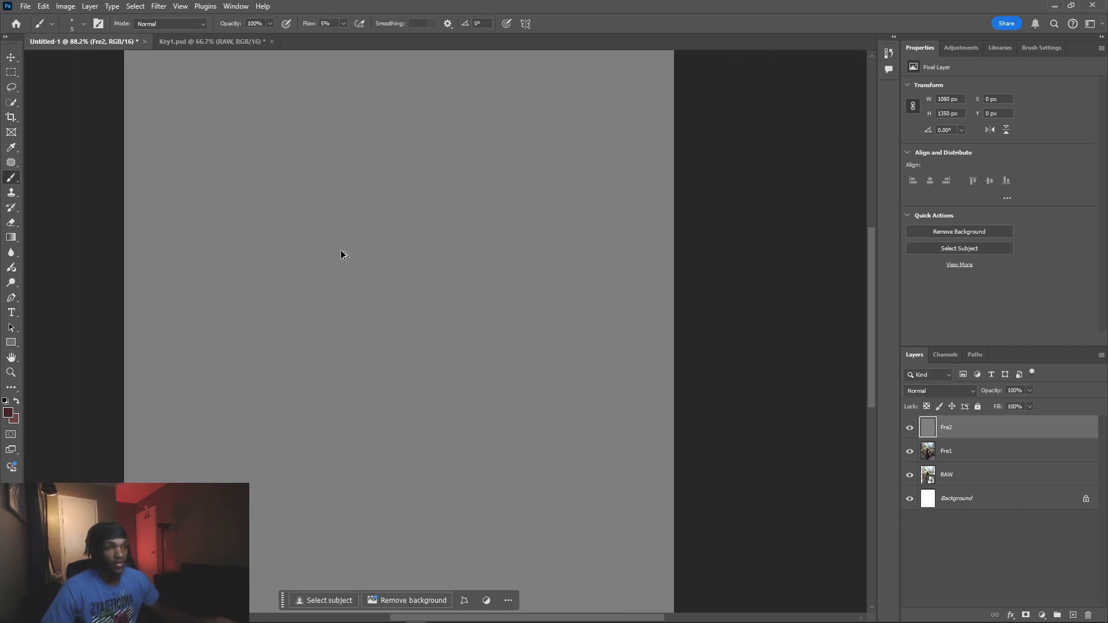
{"action": "scroll", "coordinate": [437, 319], "scroll_direction": "left", "scroll_amount": 2}
{"action": "scroll", "coordinate": [448, 319], "scroll_direction": "up", "scroll_amount": 3}
{"action": "scroll", "coordinate": [452, 312], "scroll_direction": "down", "scroll_amount": 3}
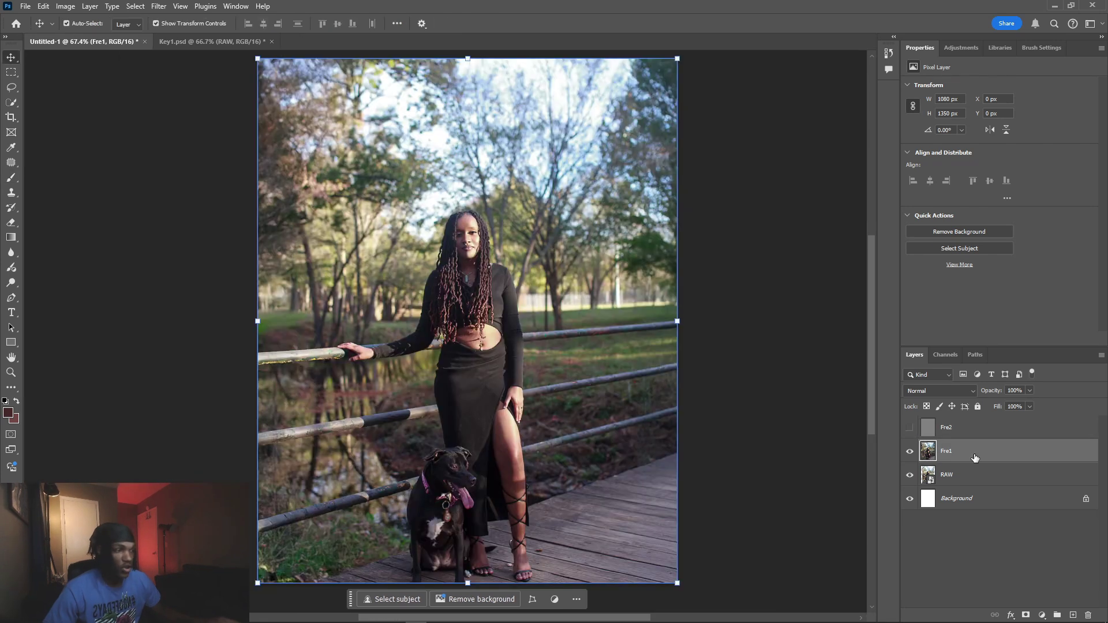
{"action": "left_click", "coordinate": [158, 6]}
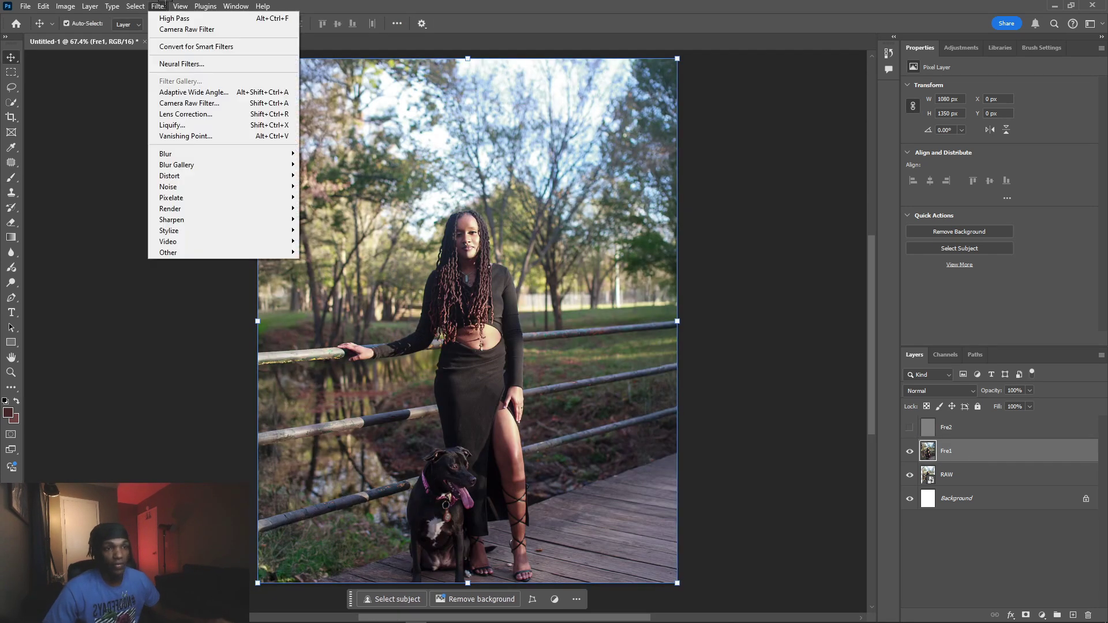
{"action": "mouse_move", "coordinate": [192, 153]}
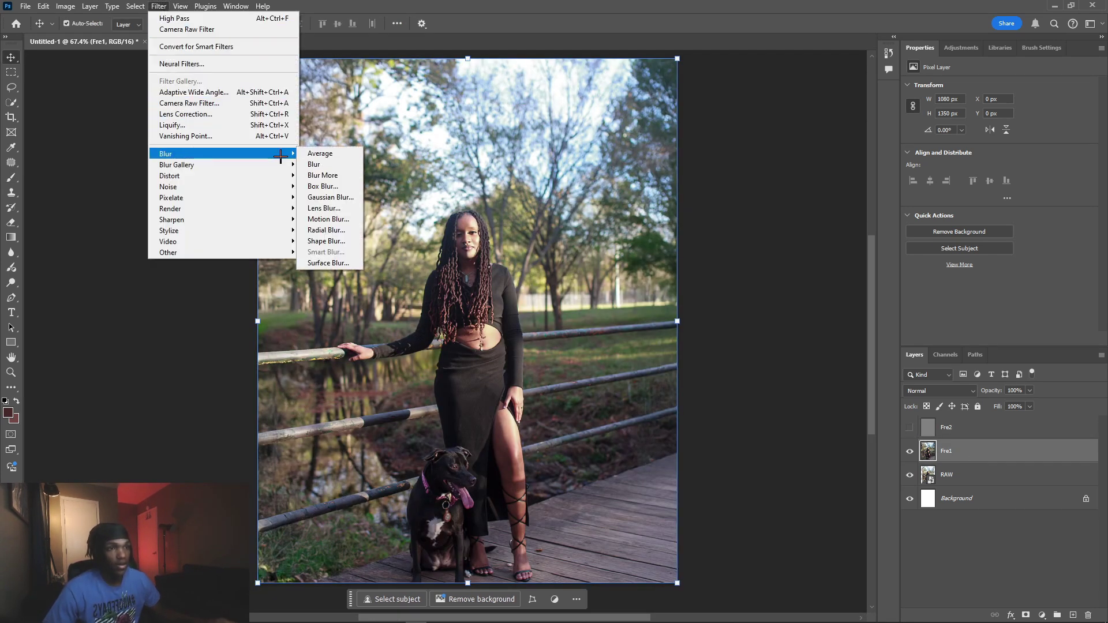
{"action": "left_click", "coordinate": [330, 197]}
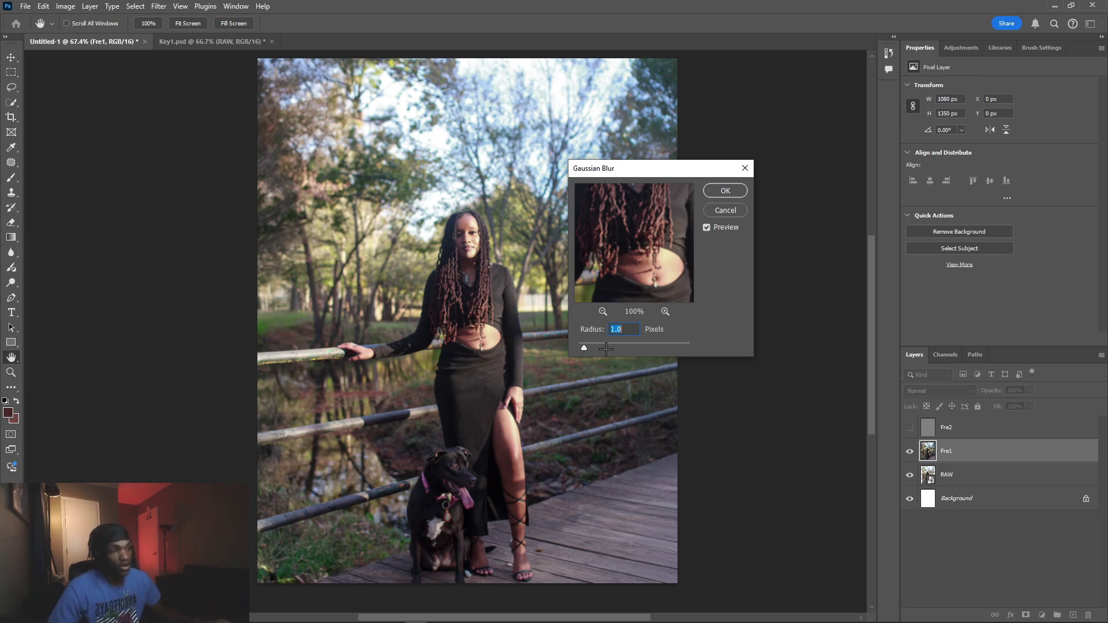
{"action": "left_click_drag", "start_coordinate": [584, 348], "coordinate": [610, 344]}
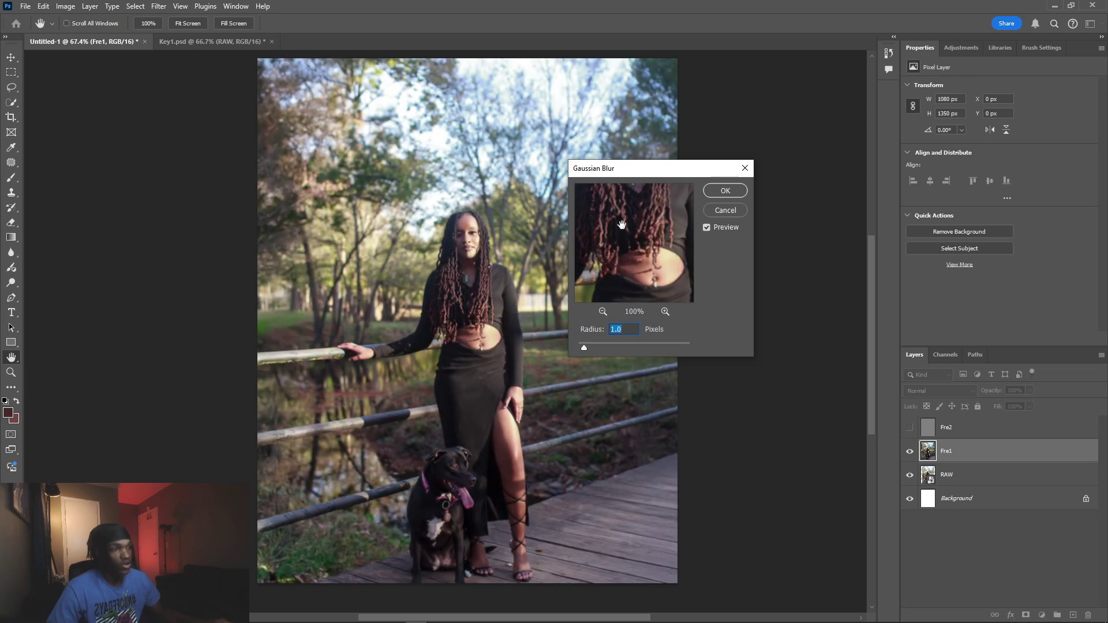
{"action": "left_click_drag", "start_coordinate": [621, 224], "coordinate": [620, 251]}
{"action": "left_click_drag", "start_coordinate": [461, 234], "coordinate": [546, 267]}
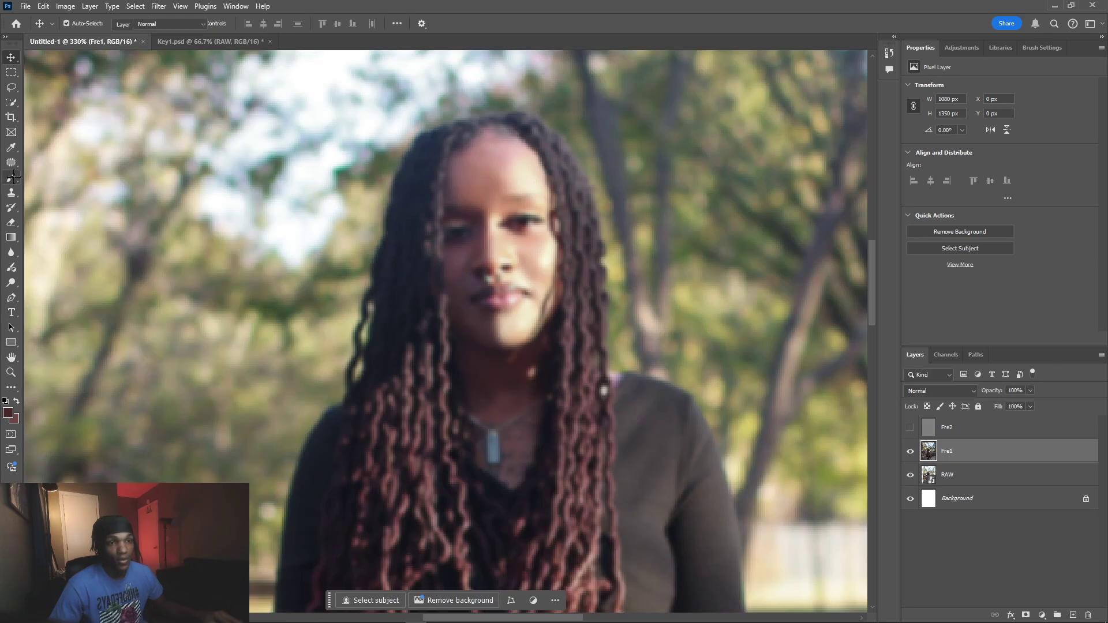
Switch to the Mixer Brush tool and set the foreground color to white
{"action": "right_click", "coordinate": [11, 177]}
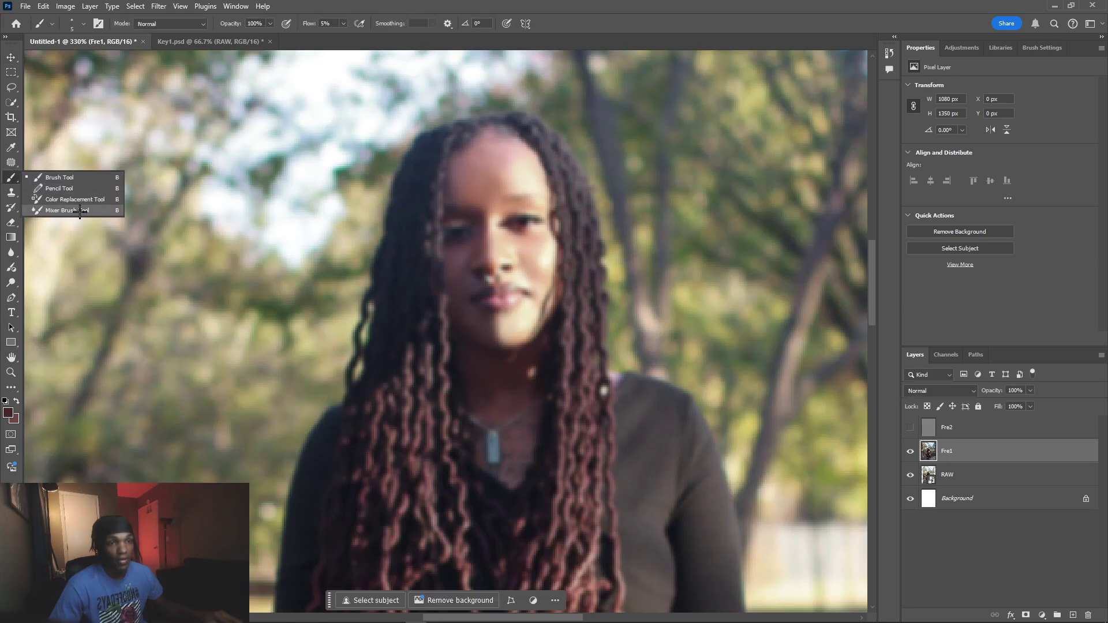
{"action": "left_click", "coordinate": [67, 210]}
{"action": "left_click", "coordinate": [11, 414]}
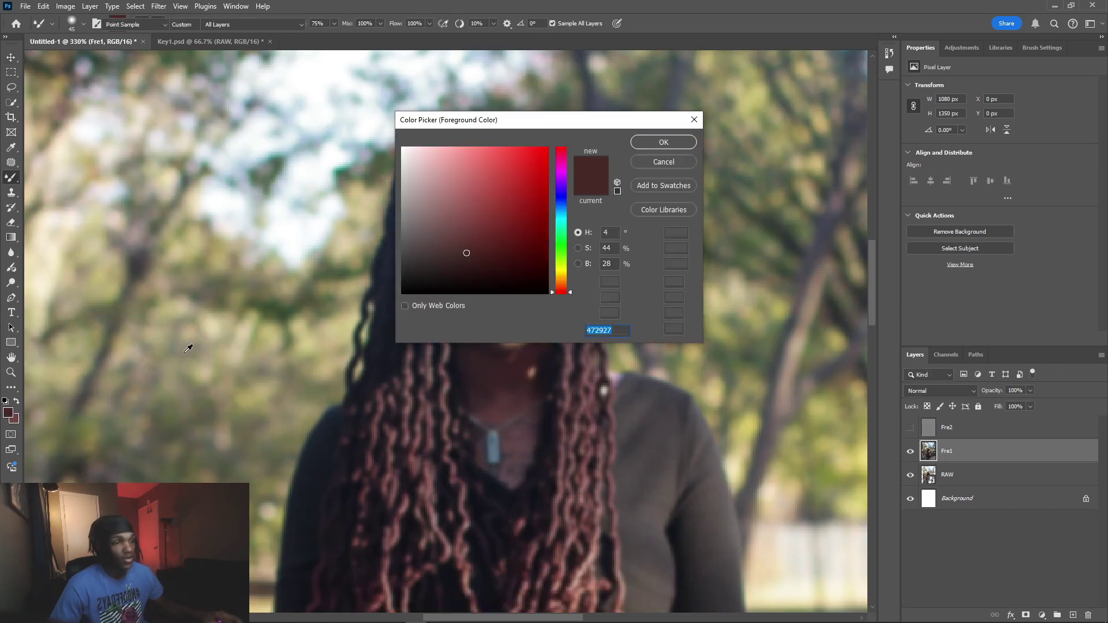
{"action": "left_click_drag", "start_coordinate": [422, 157], "coordinate": [378, 129]}
{"action": "left_click", "coordinate": [658, 143]}
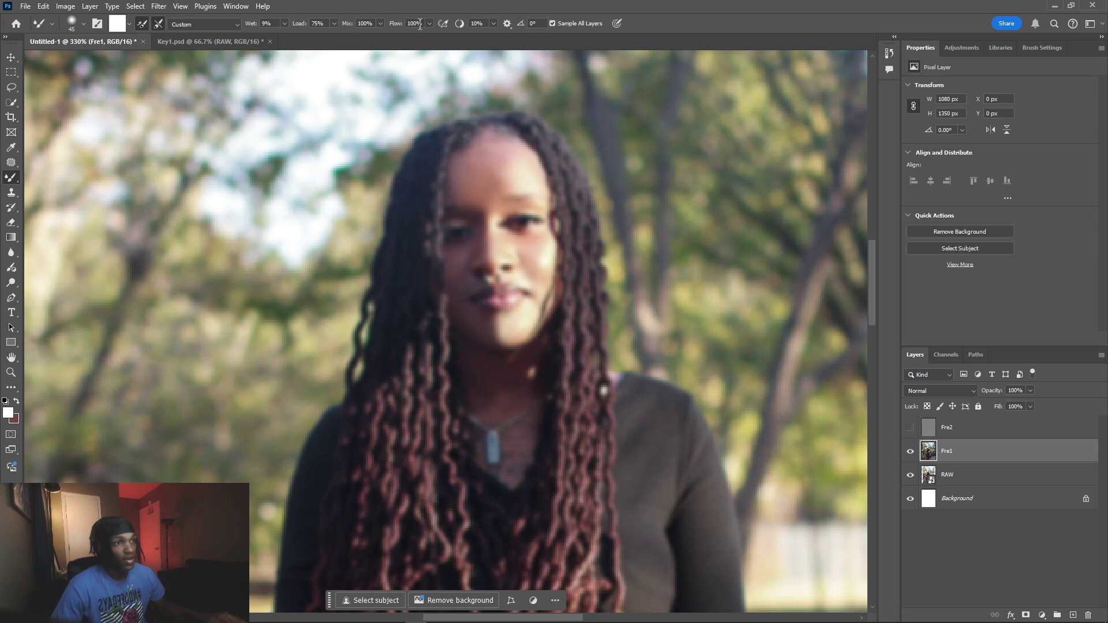
Reduce the Mixer Brush size and blend the skin tones on the face in the Fre1 layer
{"action": "key", "text": "bracketleft"}
{"action": "key", "text": "bracketleft"}
{"action": "key", "text": "bracketleft"}
{"action": "scroll", "coordinate": [507, 260], "scroll_direction": "up", "scroll_amount": 3}
{"action": "mouse_move", "coordinate": [507, 260]}
{"action": "left_mouse_down"}
{"action": "mouse_move", "coordinate": [495, 260]}
{"action": "mouse_move", "coordinate": [493, 295]}
{"action": "left_mouse_up"}
{"action": "left_click_drag", "start_coordinate": [501, 204], "coordinate": [498, 283]}
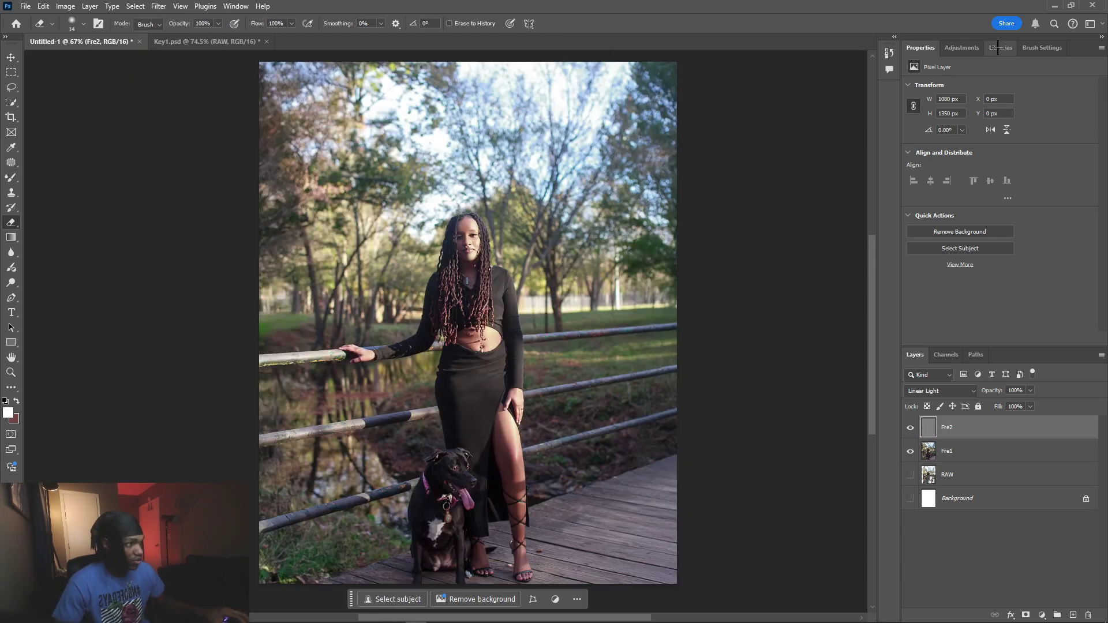
Add a Hue/Saturation adjustment layer above Fre2 and set the master saturation to +20
{"action": "left_click", "coordinate": [962, 48]}
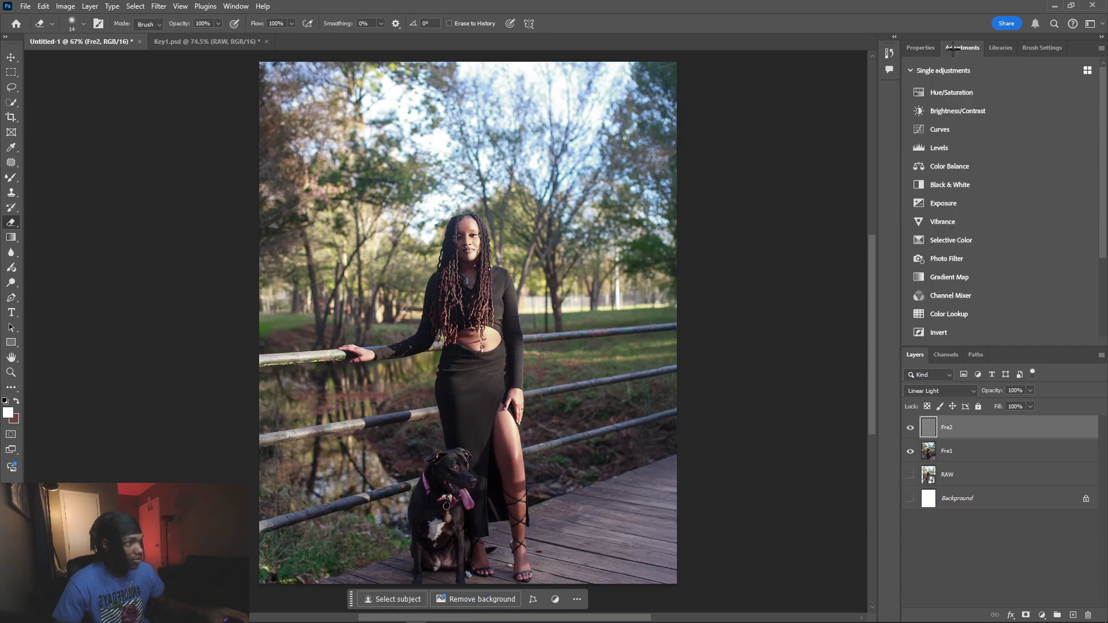
{"action": "left_click", "coordinate": [987, 94]}
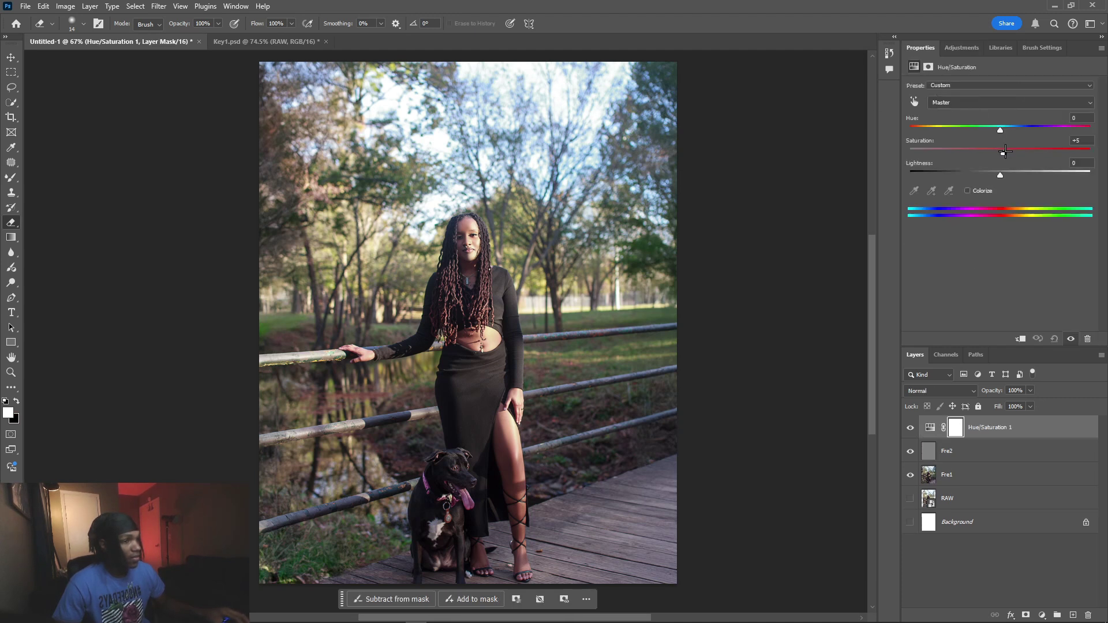
{"action": "left_click_drag", "start_coordinate": [1009, 151], "coordinate": [1014, 150]}
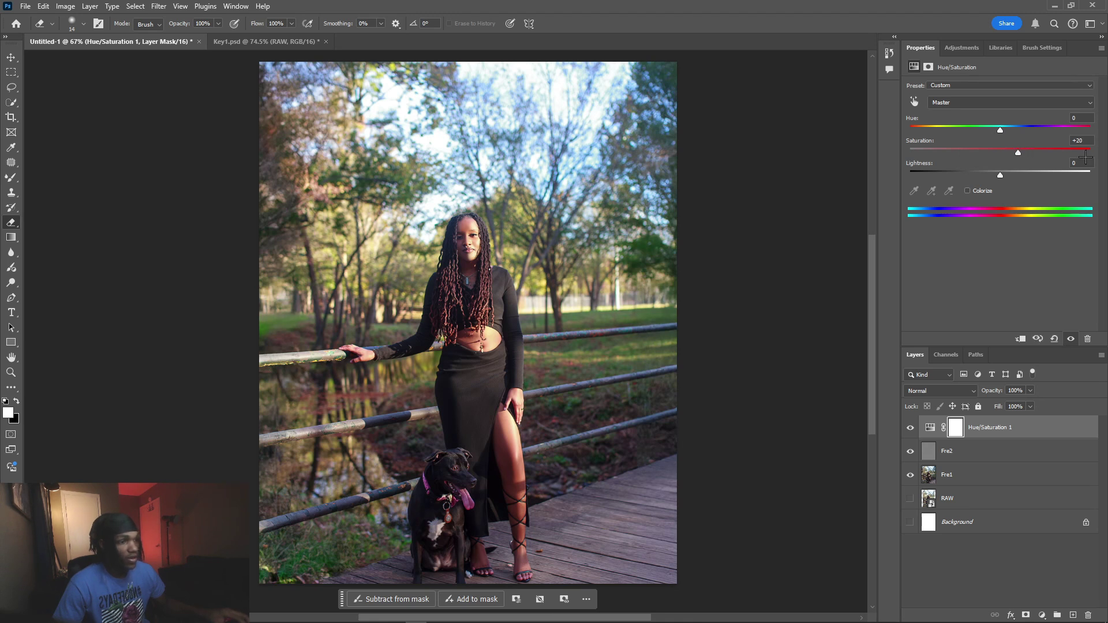
Add a Curves adjustment layer, mapping input 210 to 204, input 0 to 13 and input 62 to 56 on the RGB curve
{"action": "left_click", "coordinate": [962, 47]}
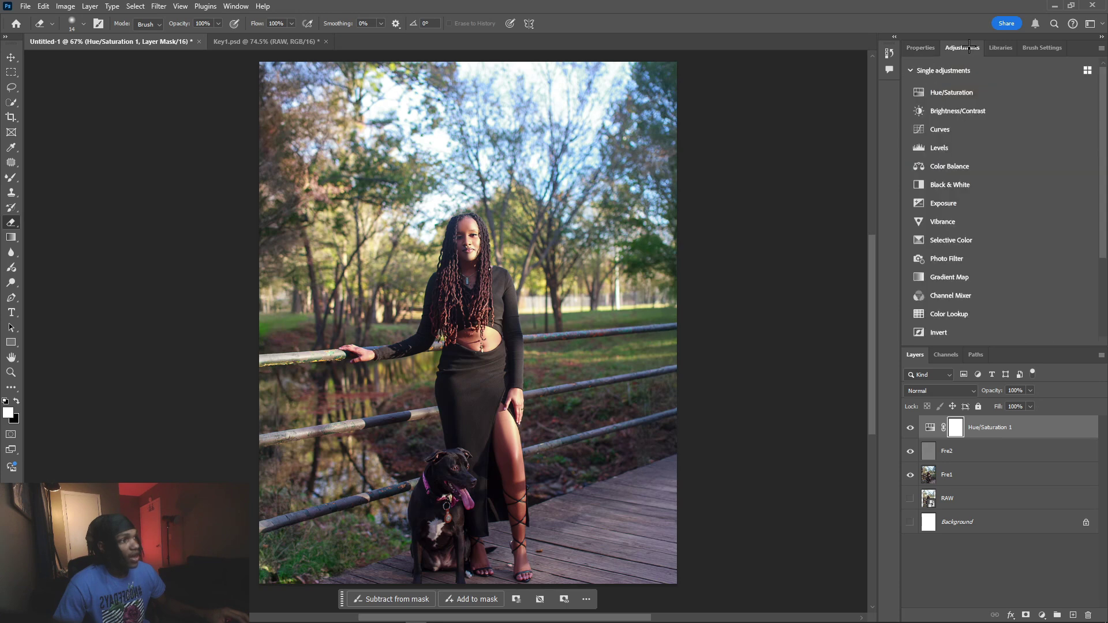
{"action": "left_click", "coordinate": [994, 131]}
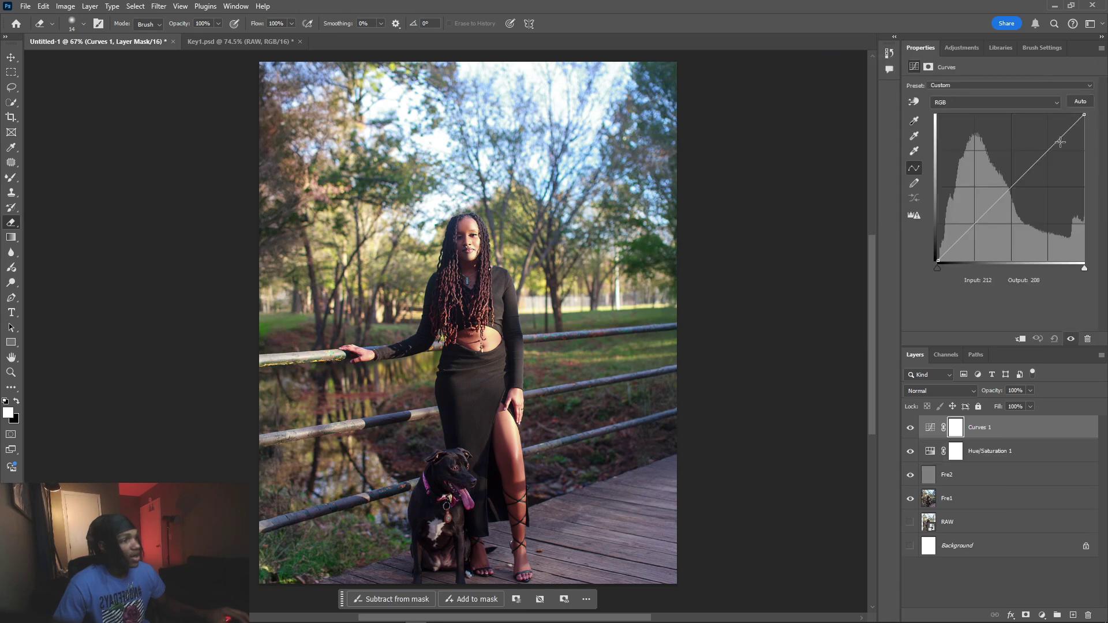
{"action": "left_click_drag", "start_coordinate": [1061, 141], "coordinate": [1058, 144]}
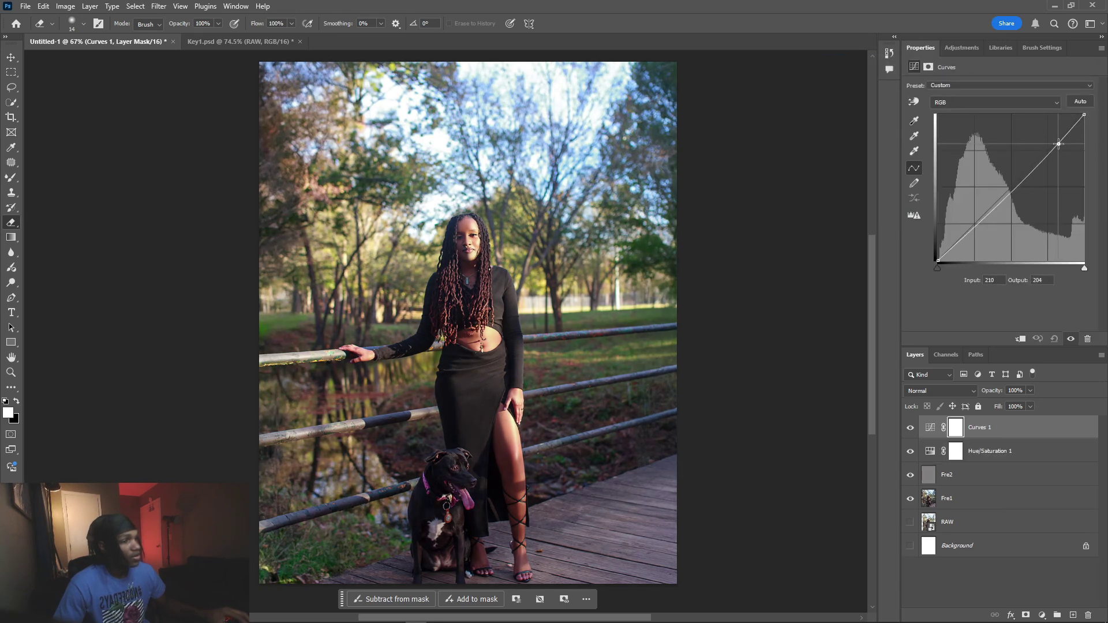
{"action": "left_click", "coordinate": [938, 261]}
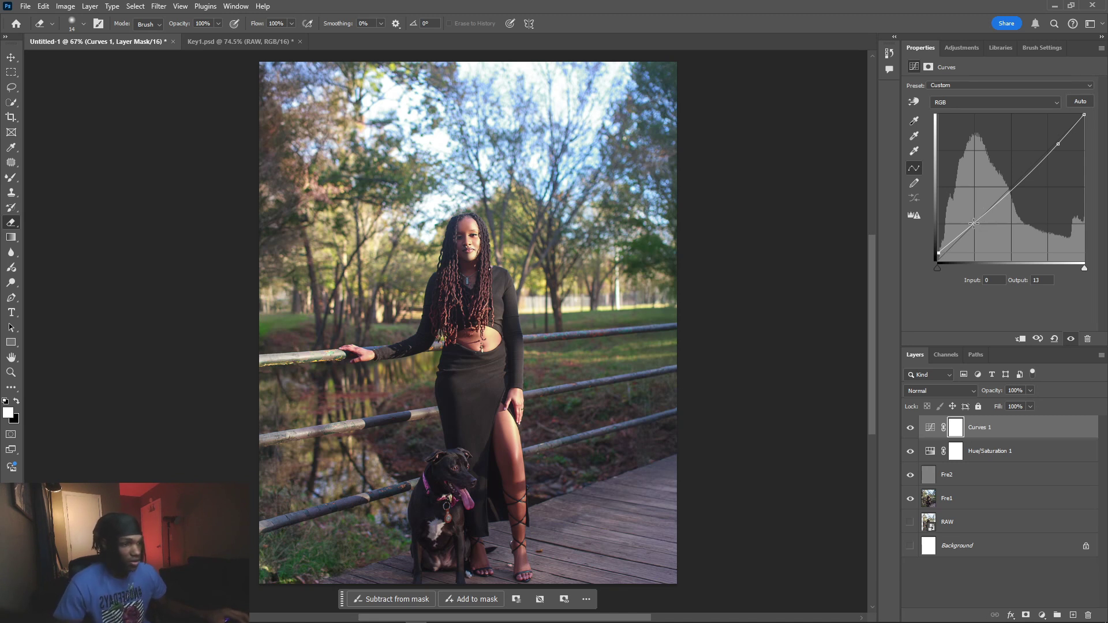
{"action": "left_click_drag", "start_coordinate": [974, 223], "coordinate": [974, 227]}
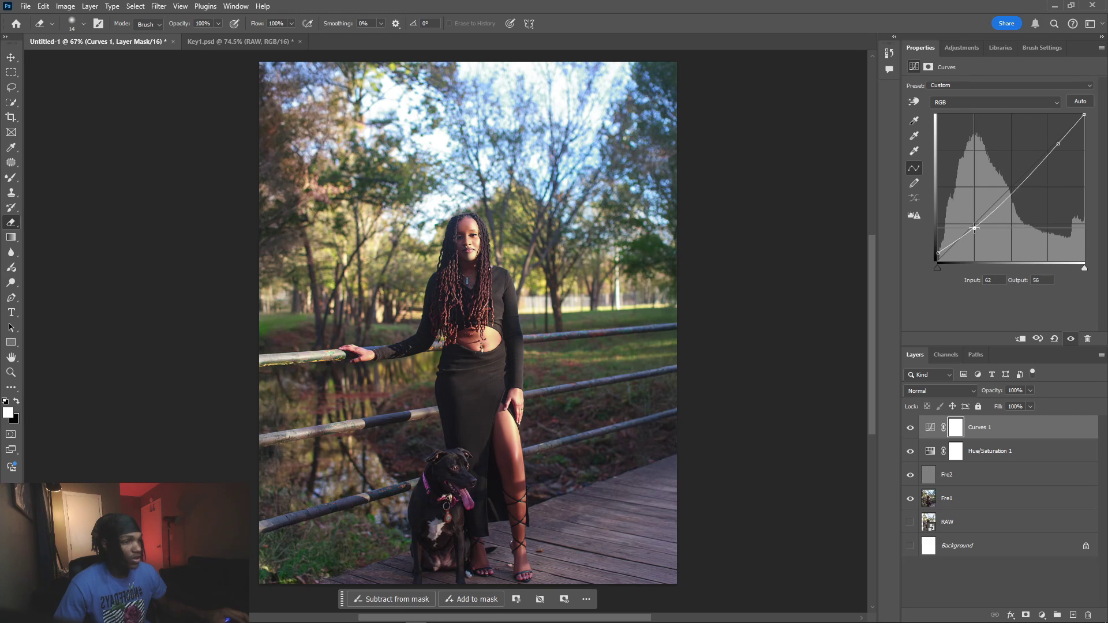